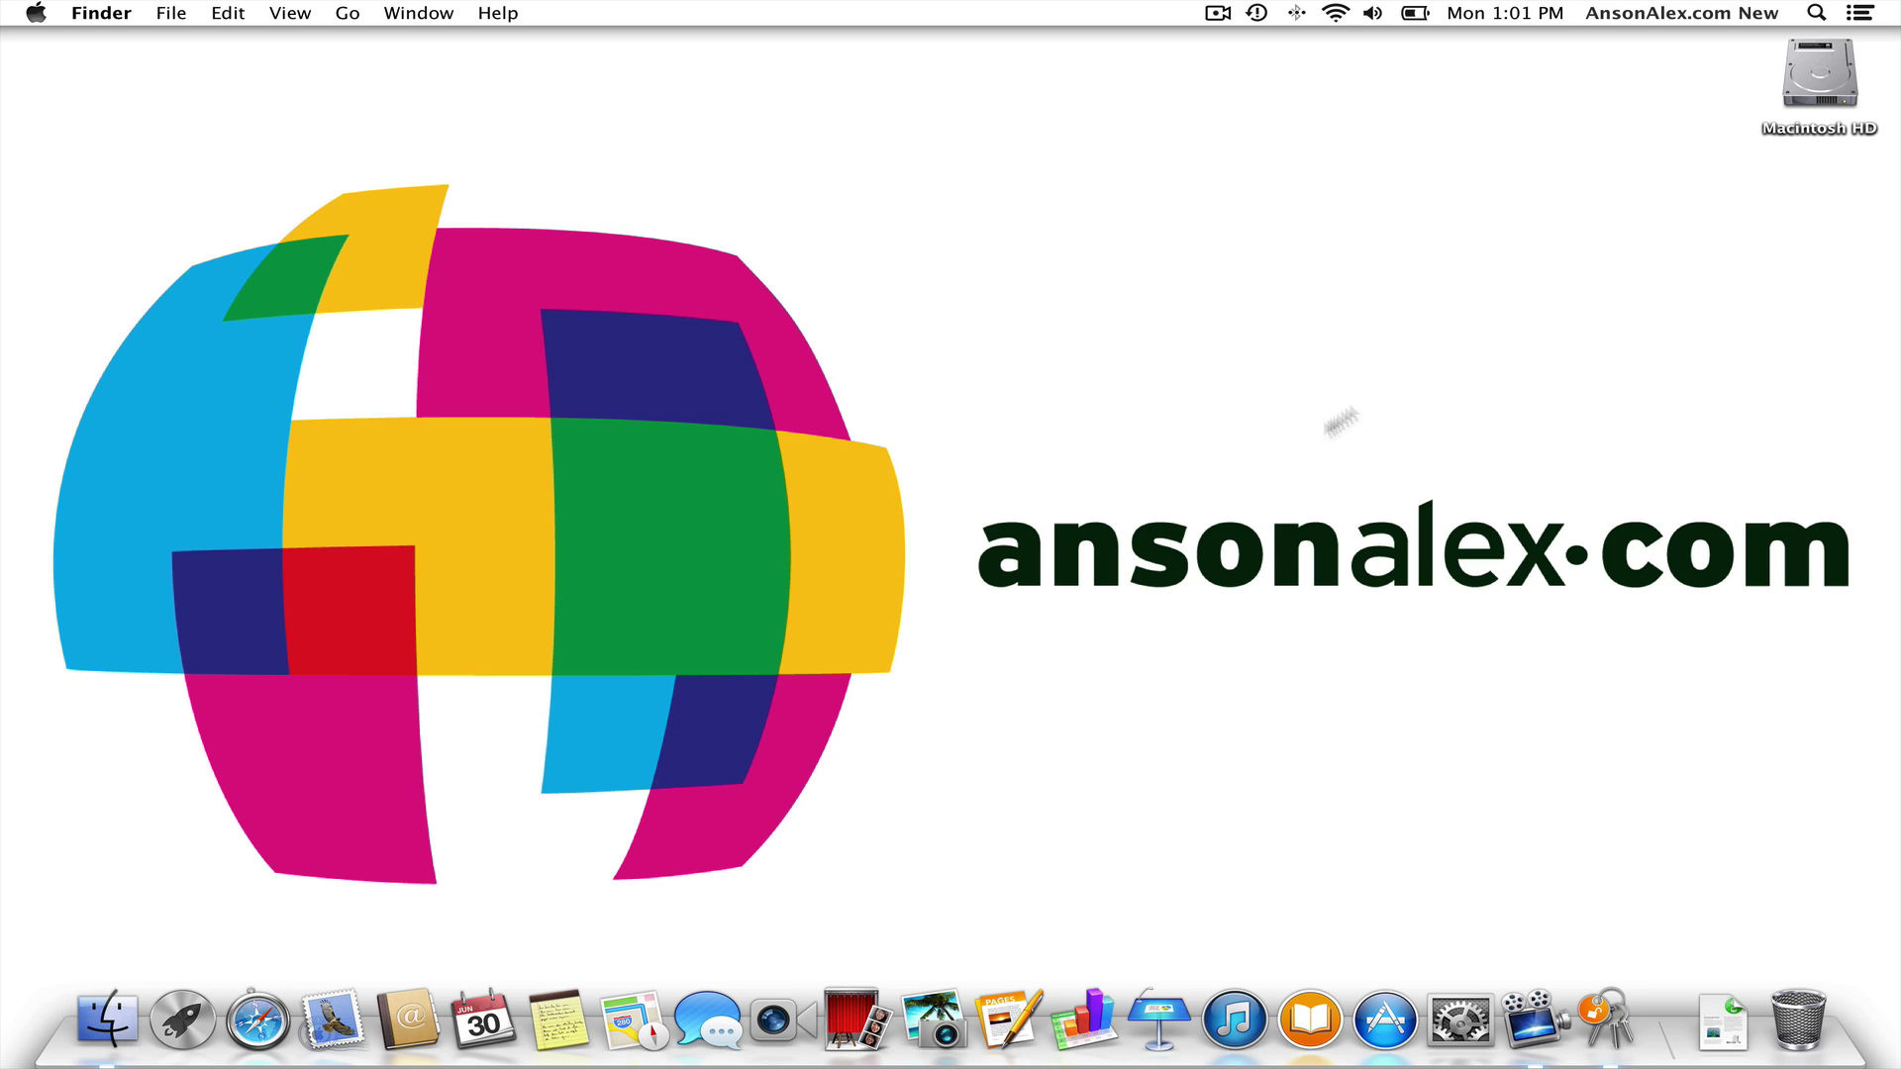
- Launch Keychain Access from a Spotlight search for 'key'
{"action": "left_click", "coordinate": [1820, 20]}
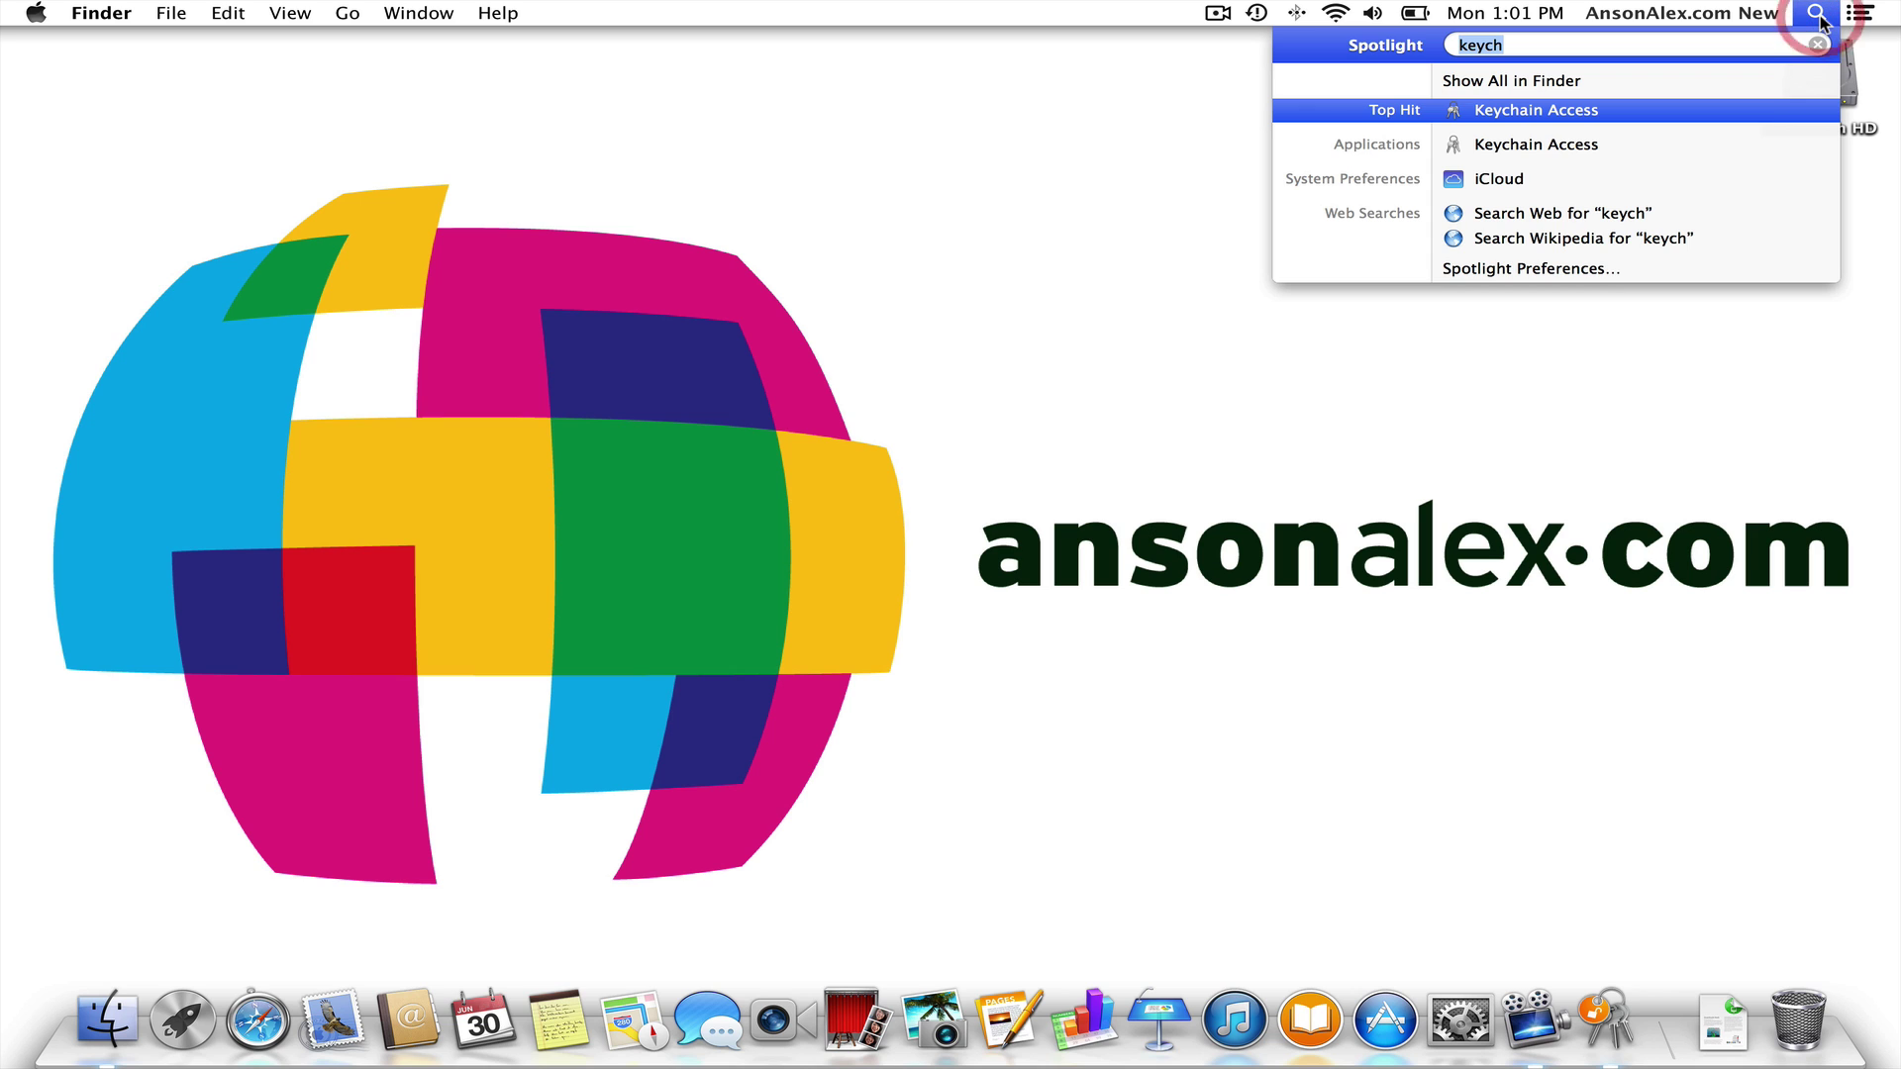
{"action": "type", "text": "key"}
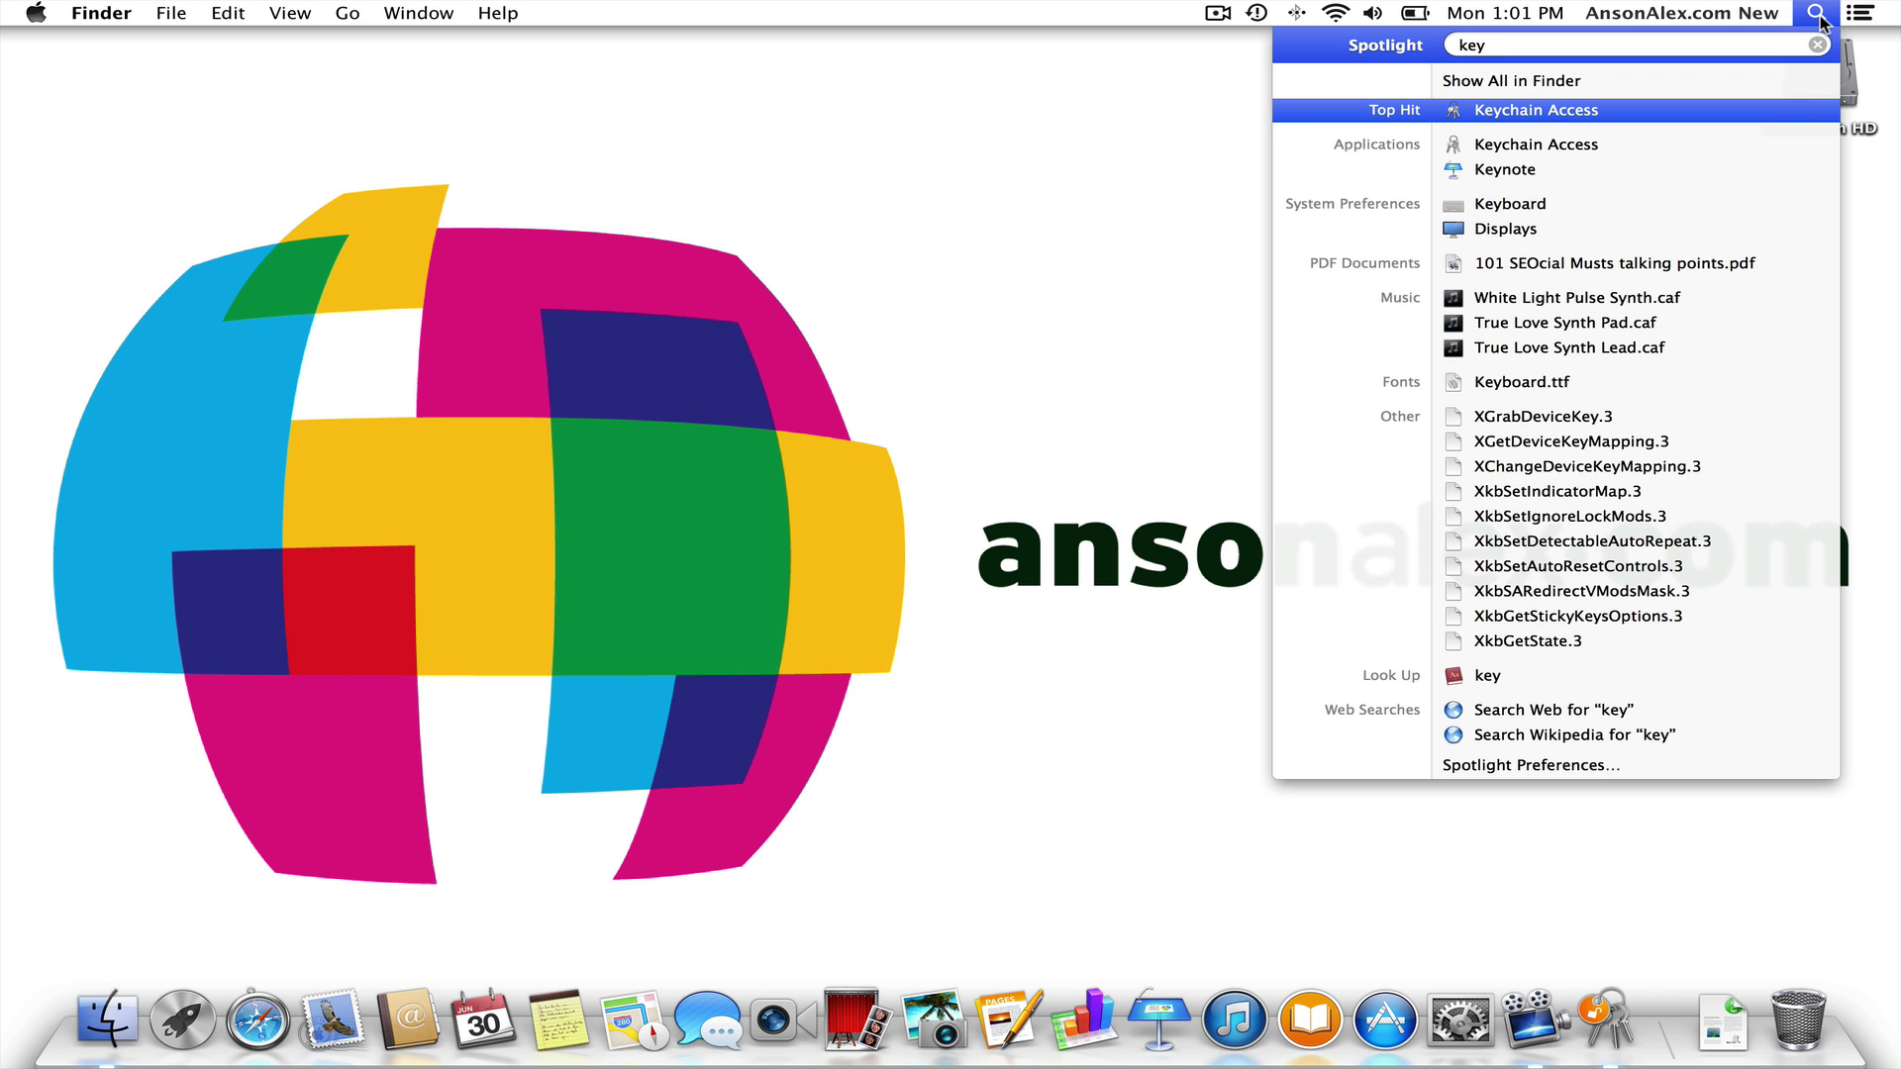
{"action": "left_click", "coordinate": [1537, 110]}
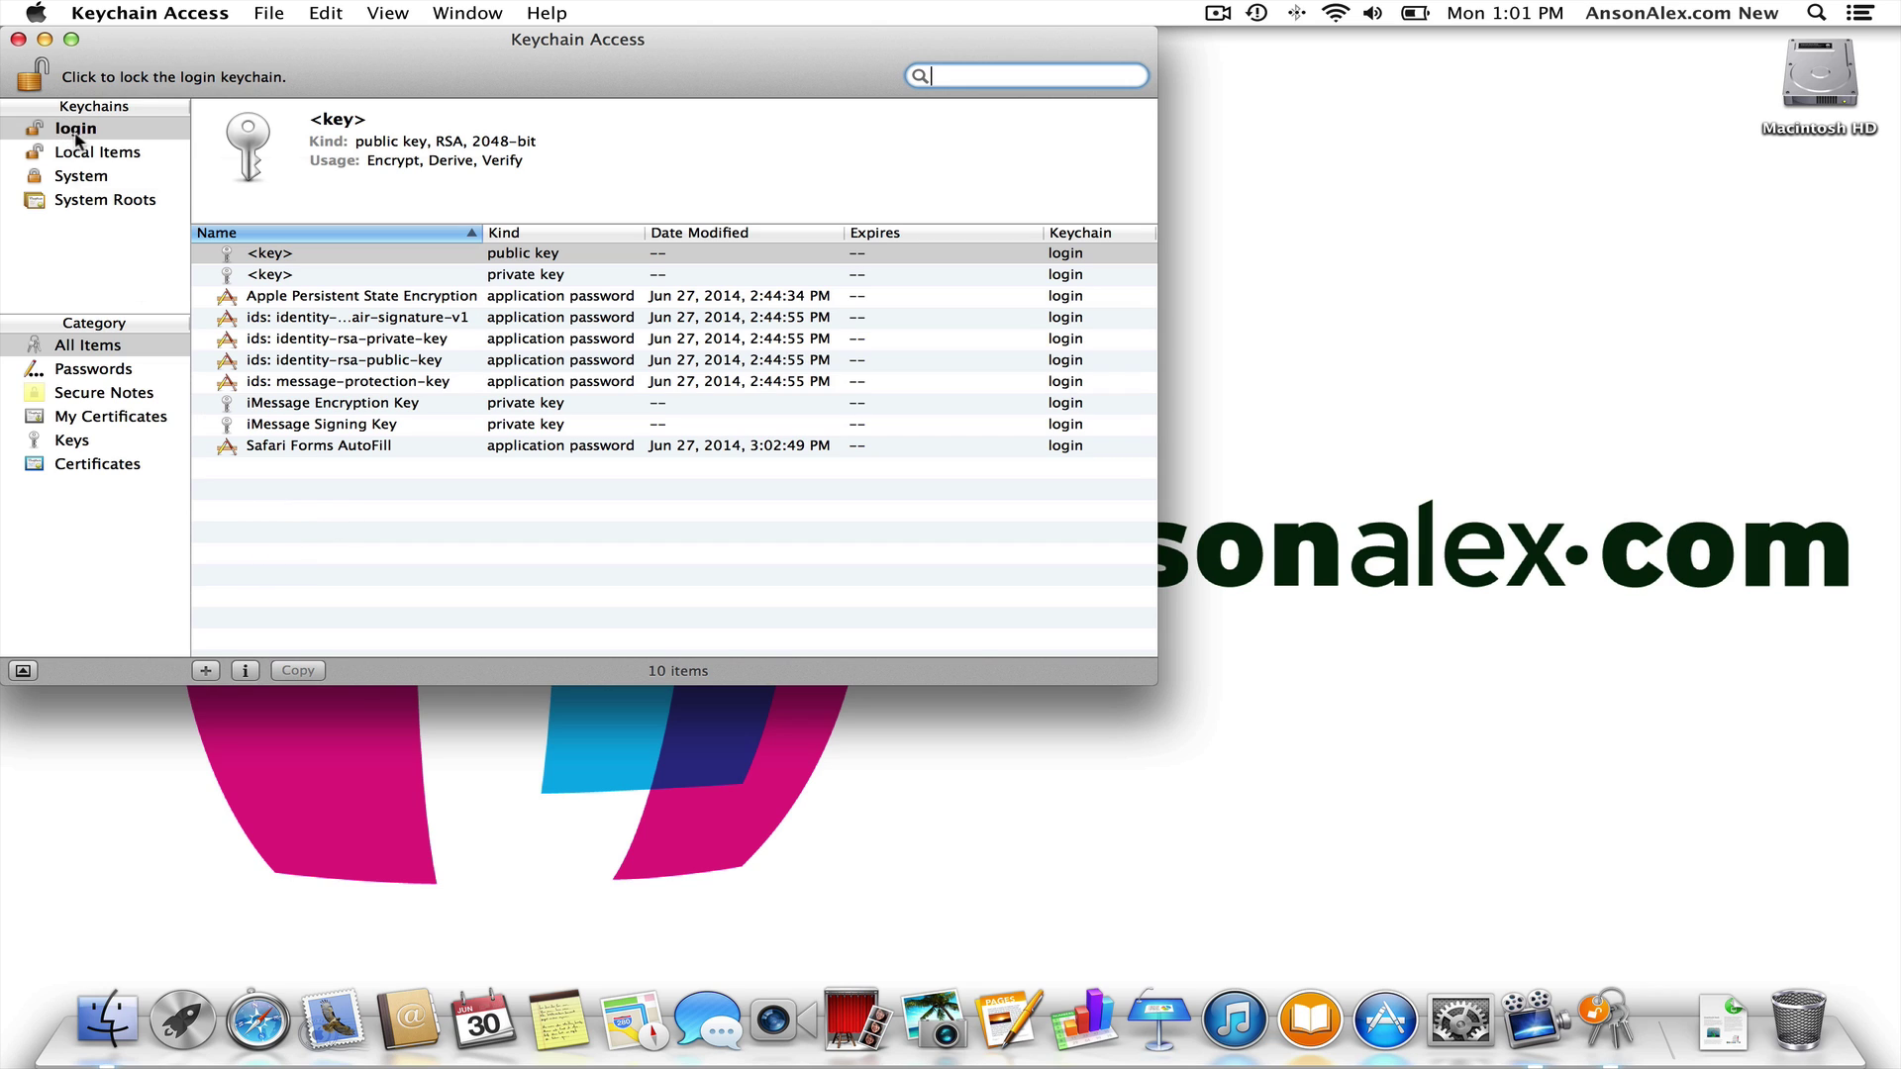
- Open Safari, load gmail.com, and go to the Gmail sign-in page
{"action": "mouse_move", "coordinate": [94, 142]}
{"action": "left_click", "coordinate": [258, 1030]}
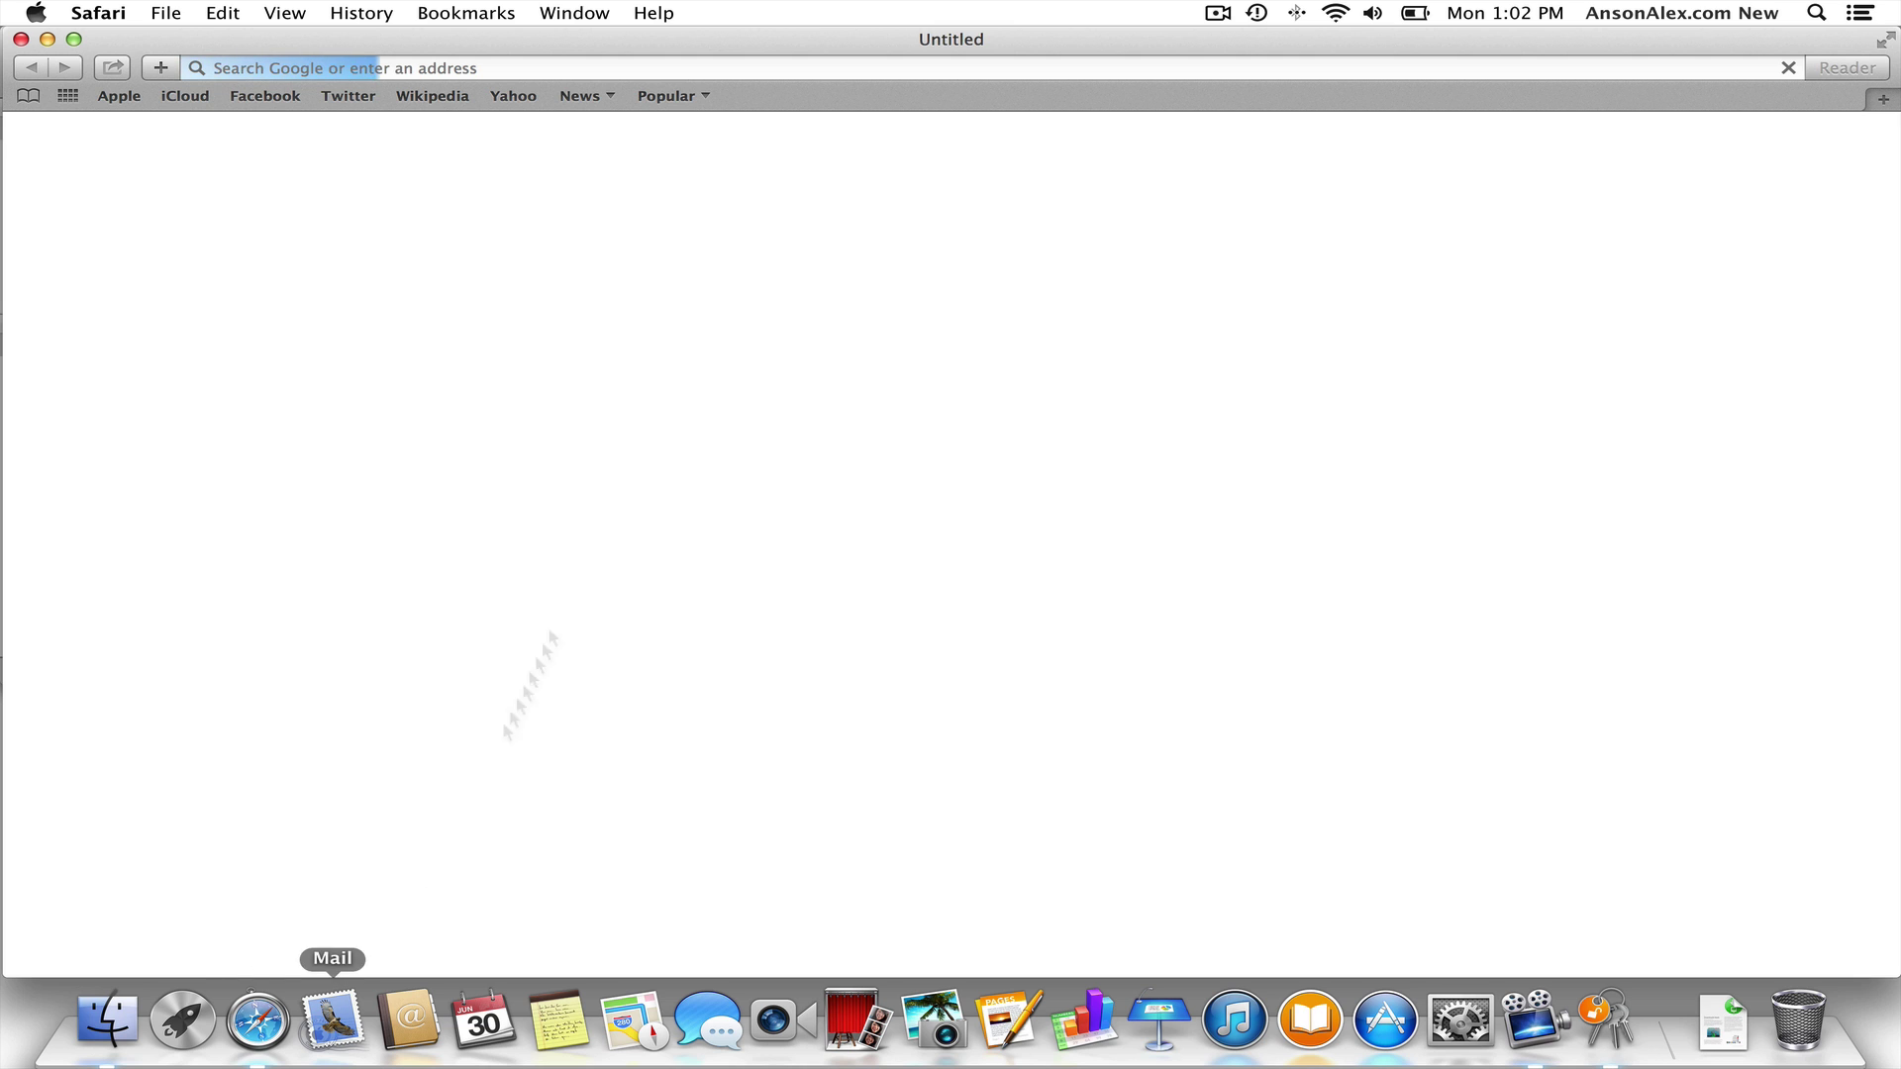
{"action": "left_click", "coordinate": [729, 57]}
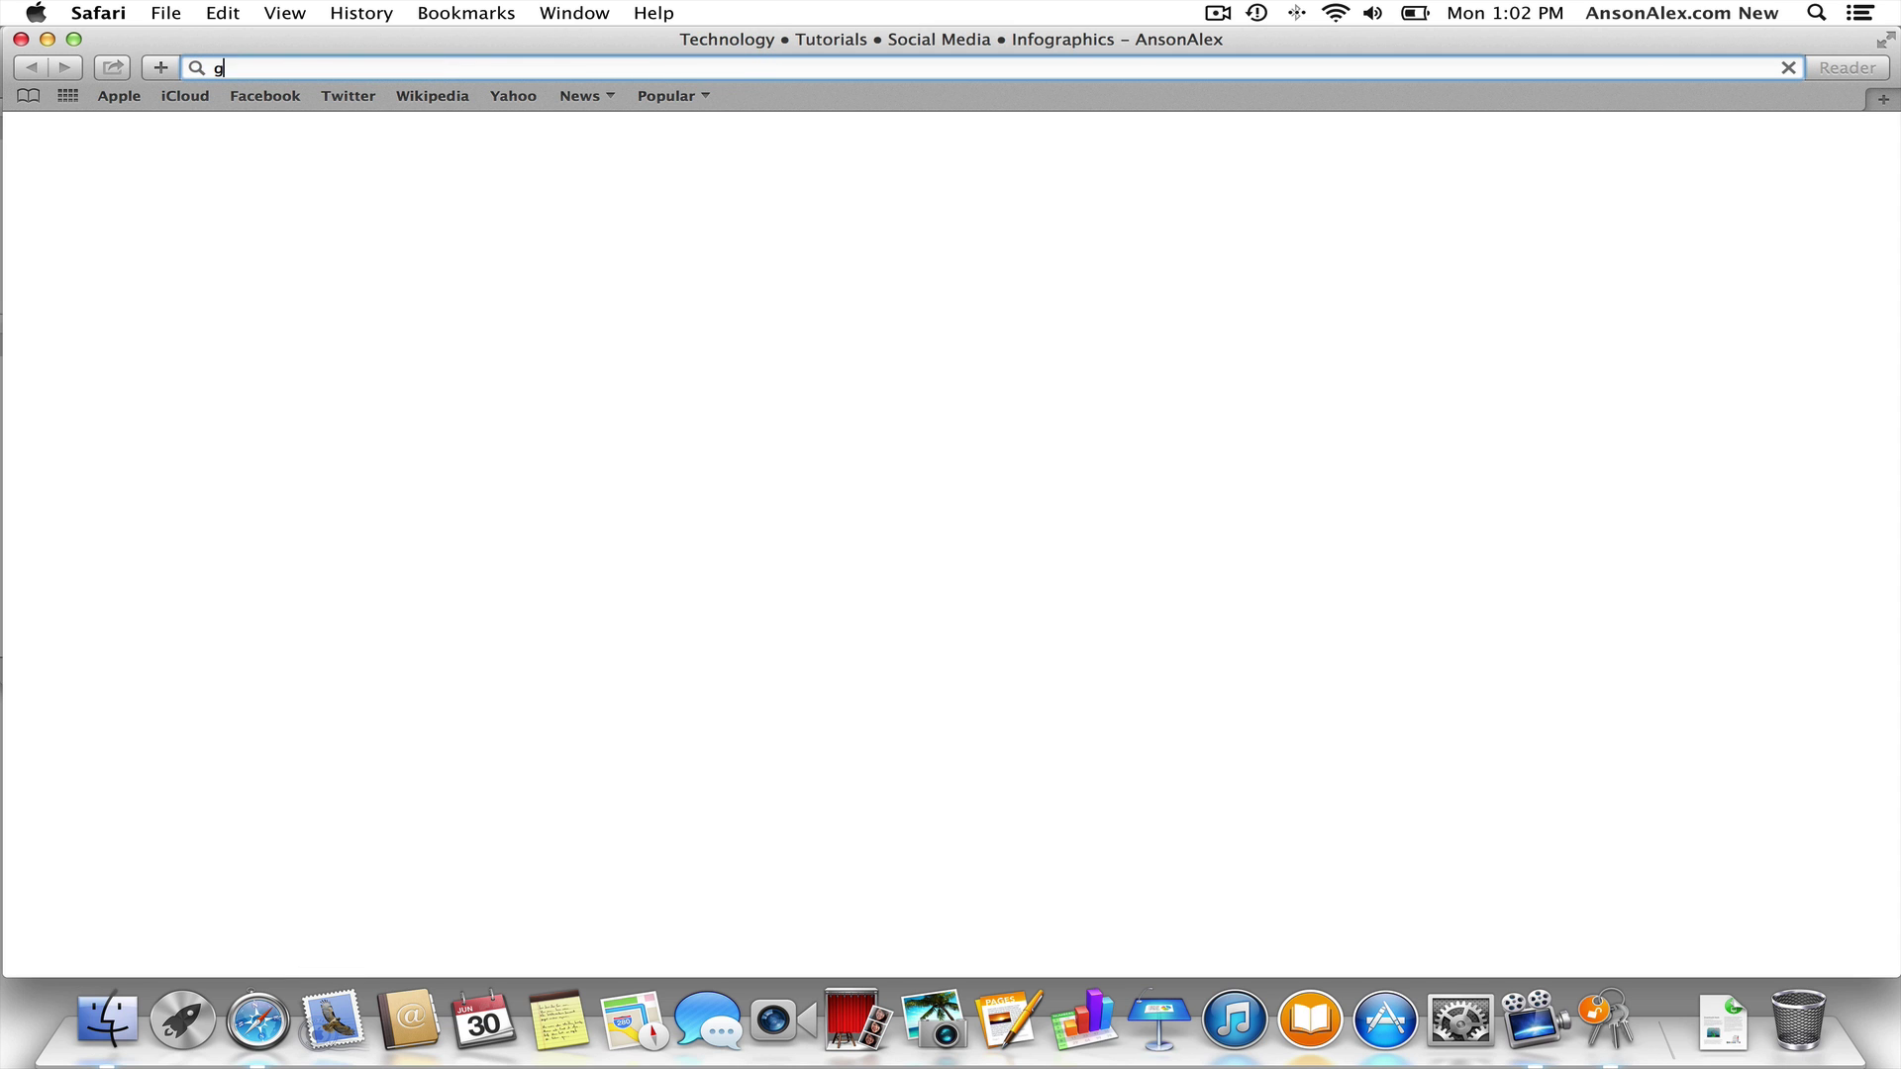
{"action": "type", "text": "google"}
{"action": "key", "text": "BackSpace"}
{"action": "key", "text": "BackSpace"}
{"action": "key", "text": "BackSpace"}
{"action": "key", "text": "BackSpace"}
{"action": "key", "text": "BackSpace"}
{"action": "key", "text": "BackSpace"}
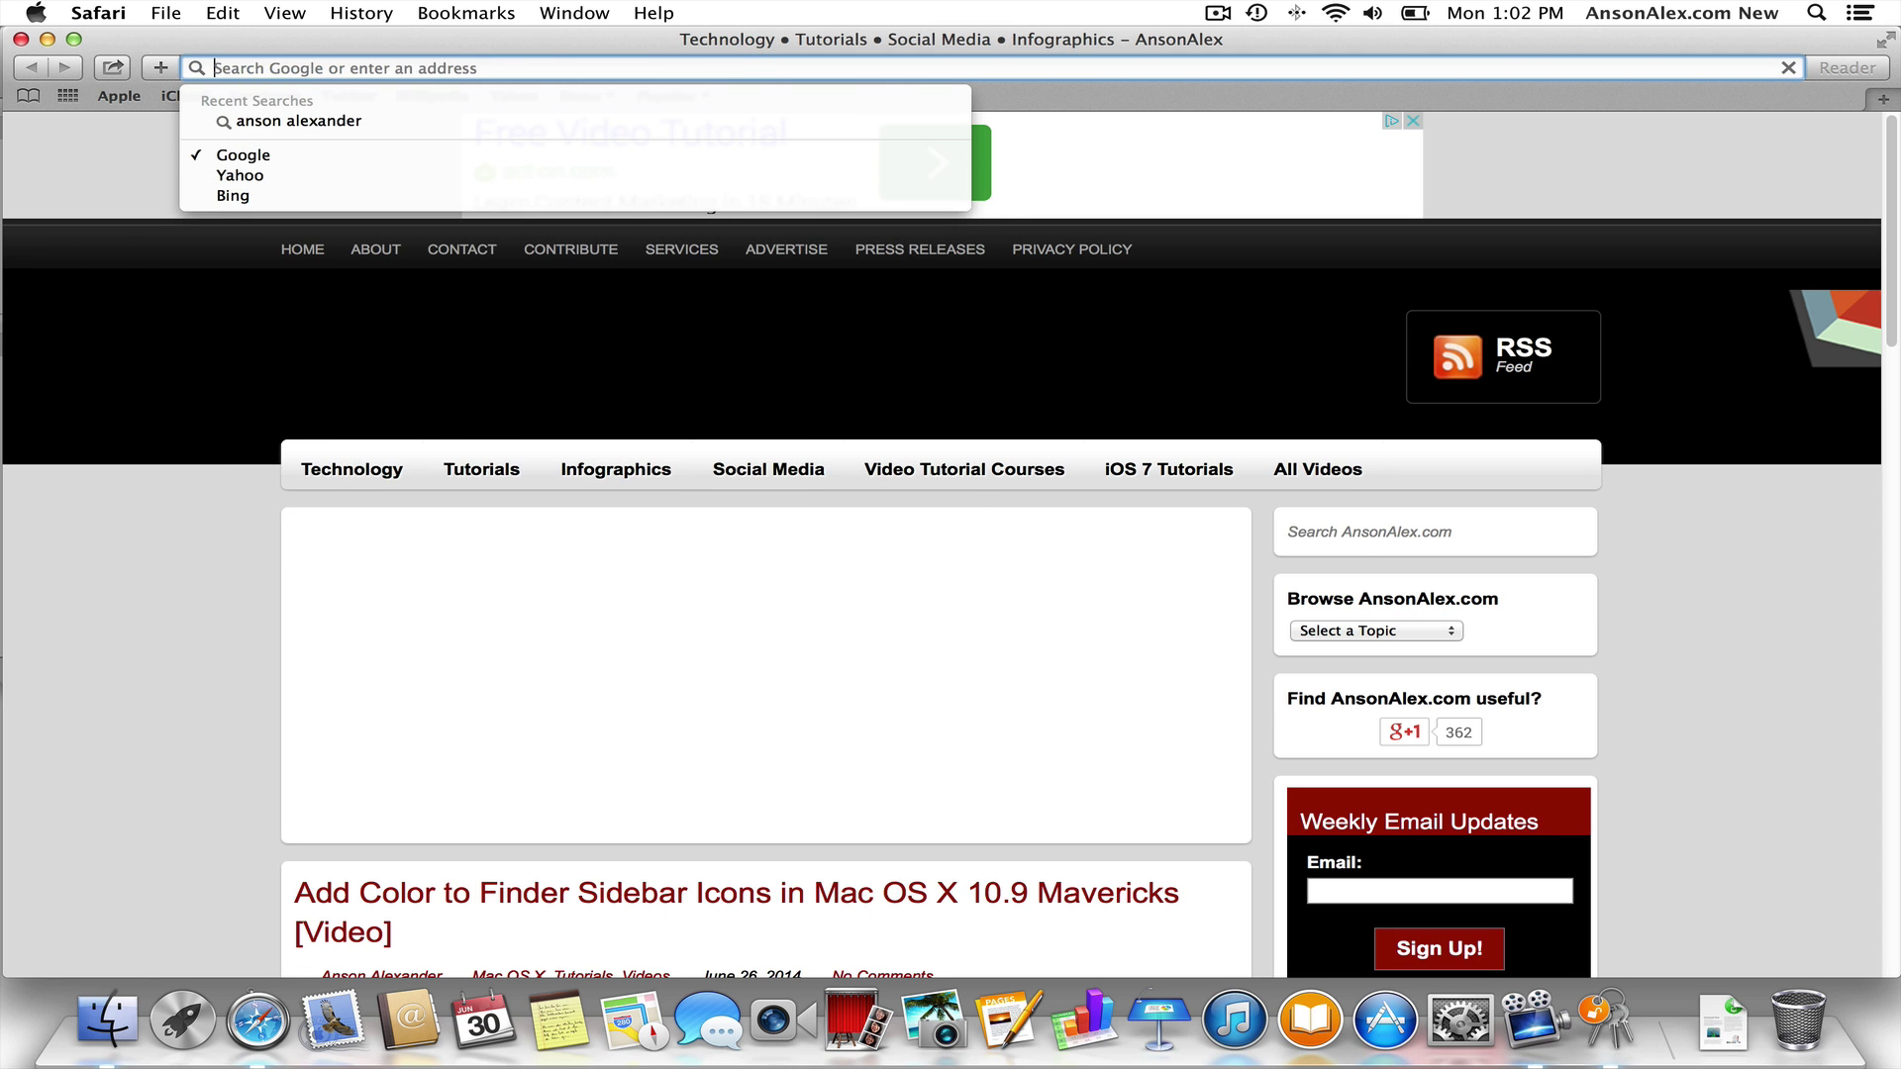
{"action": "type", "text": "gmail.com"}
{"action": "key", "text": "Return"}
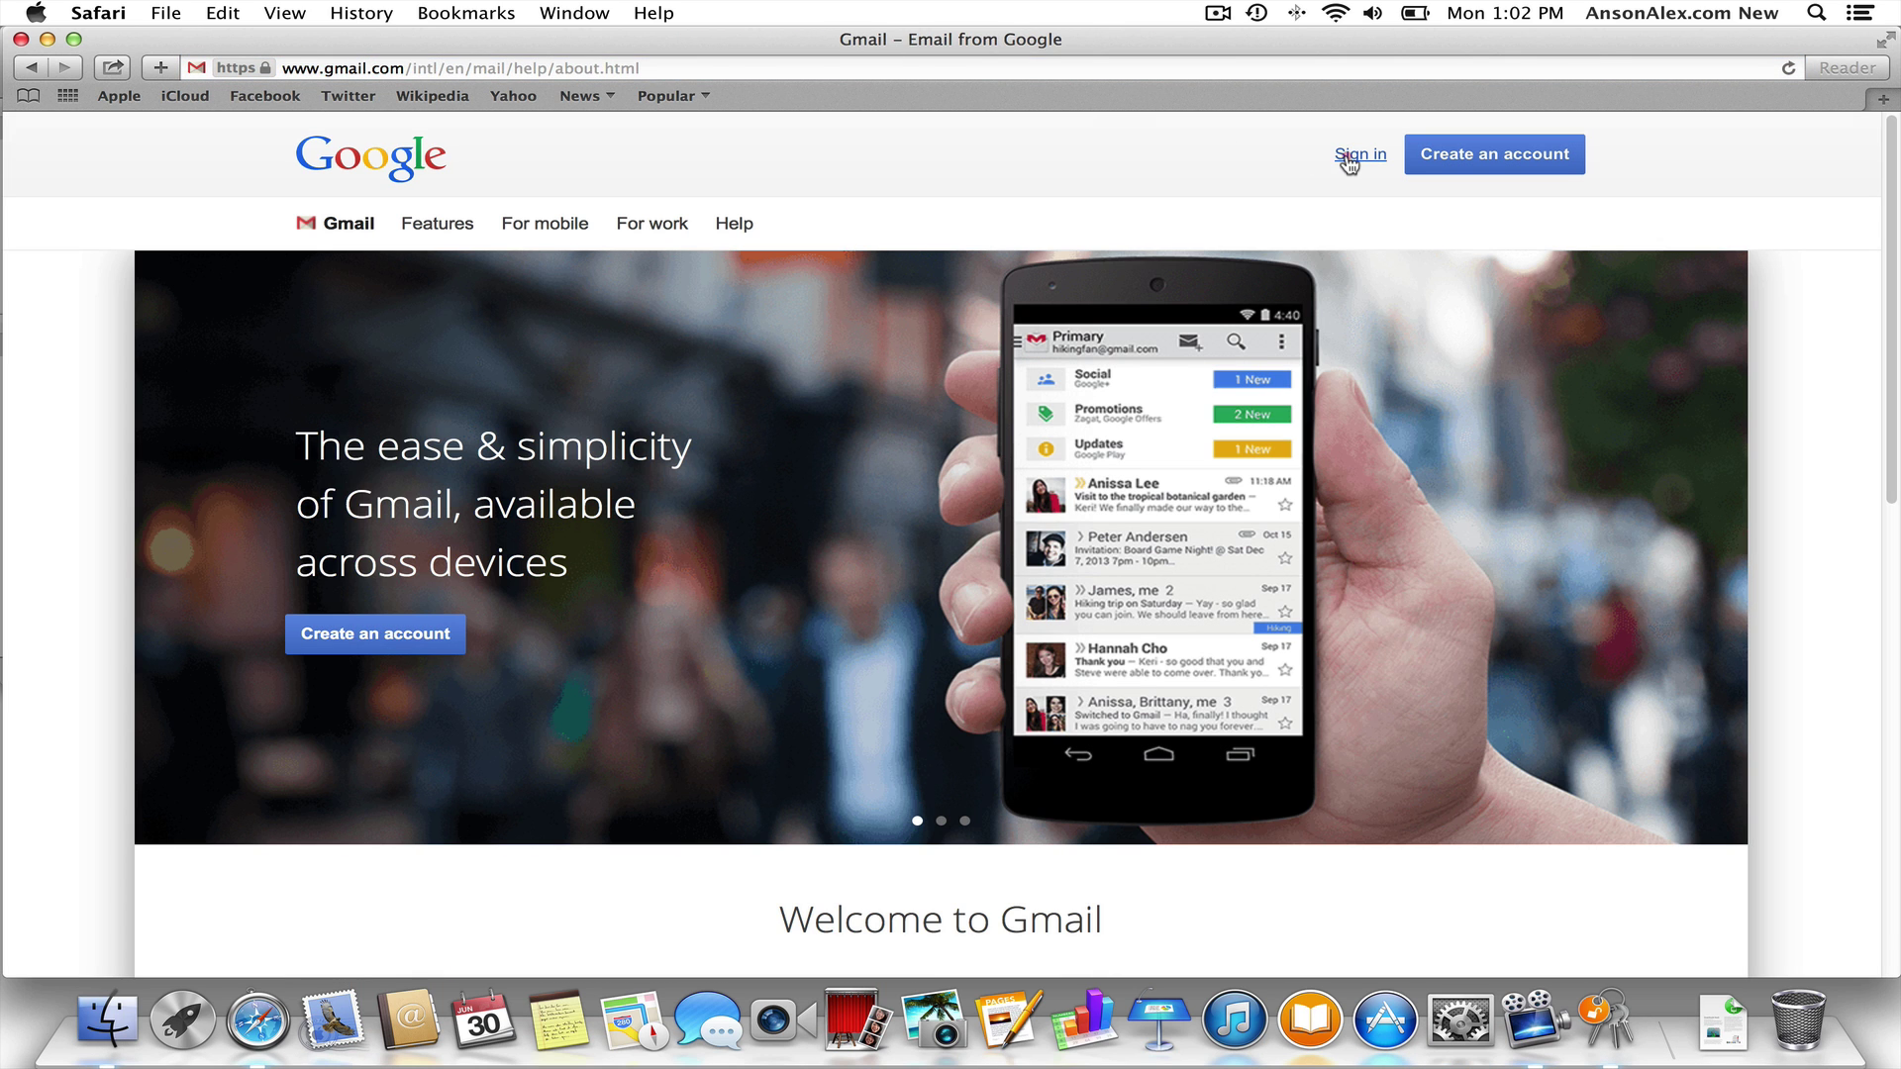
{"action": "left_click", "coordinate": [1349, 157]}
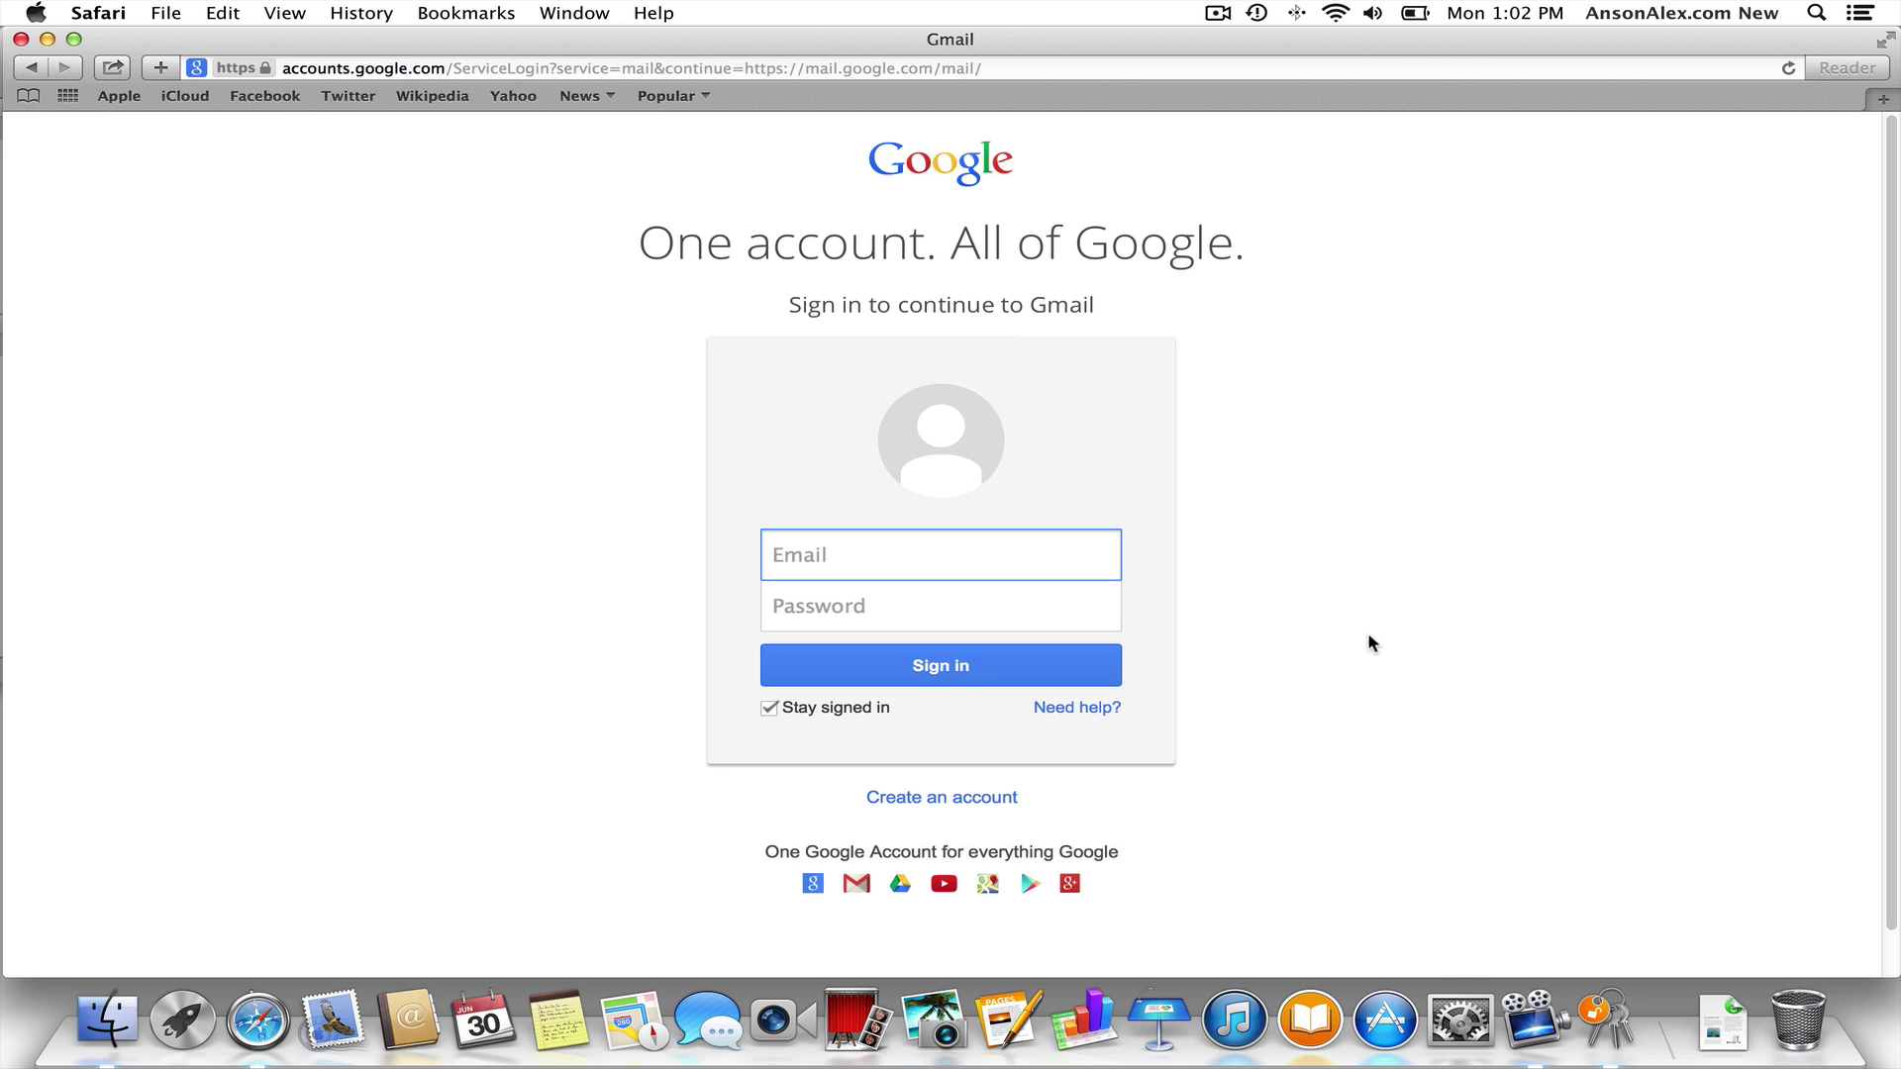
- Sign in to Gmail with the account email and password, save the password, and minimize Safari
{"action": "key", "text": "Tab"}
{"action": "type", "text": "********"}
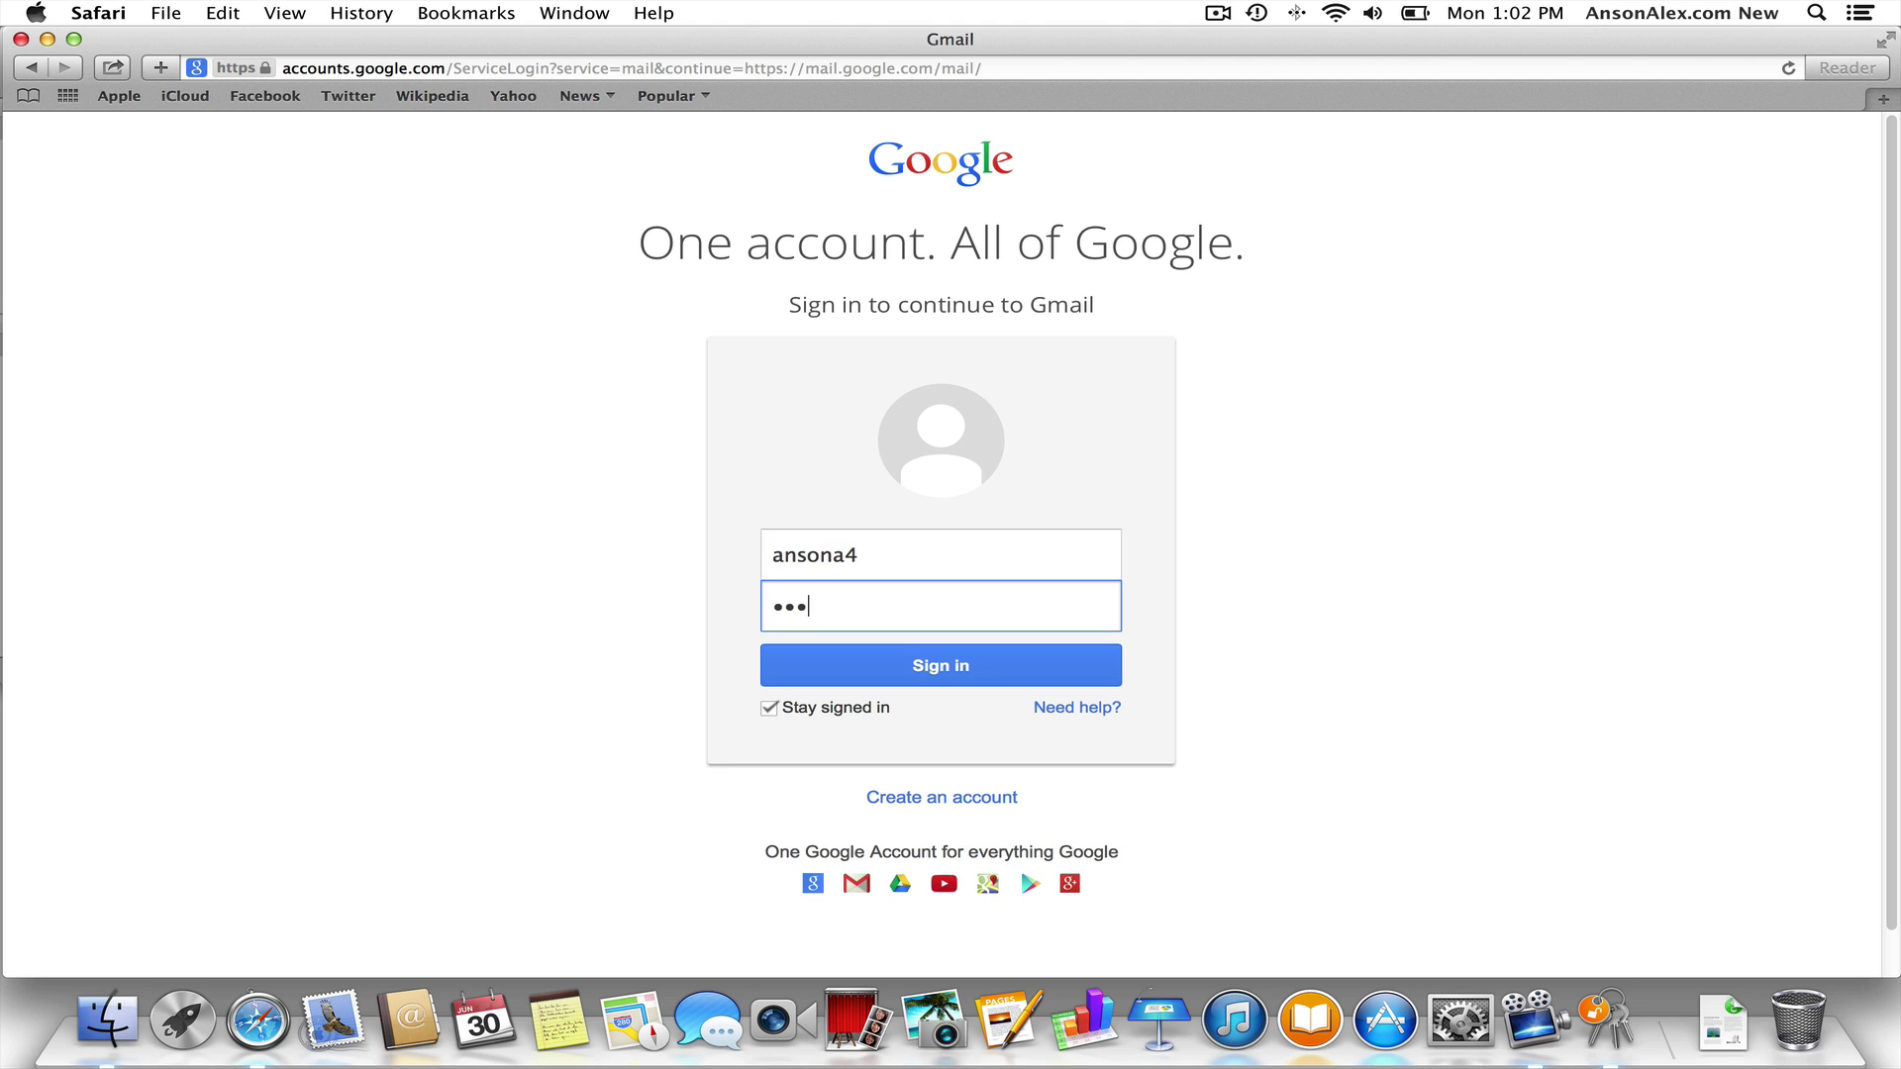
{"action": "type", "text": "*"}
{"action": "left_click", "coordinate": [980, 668]}
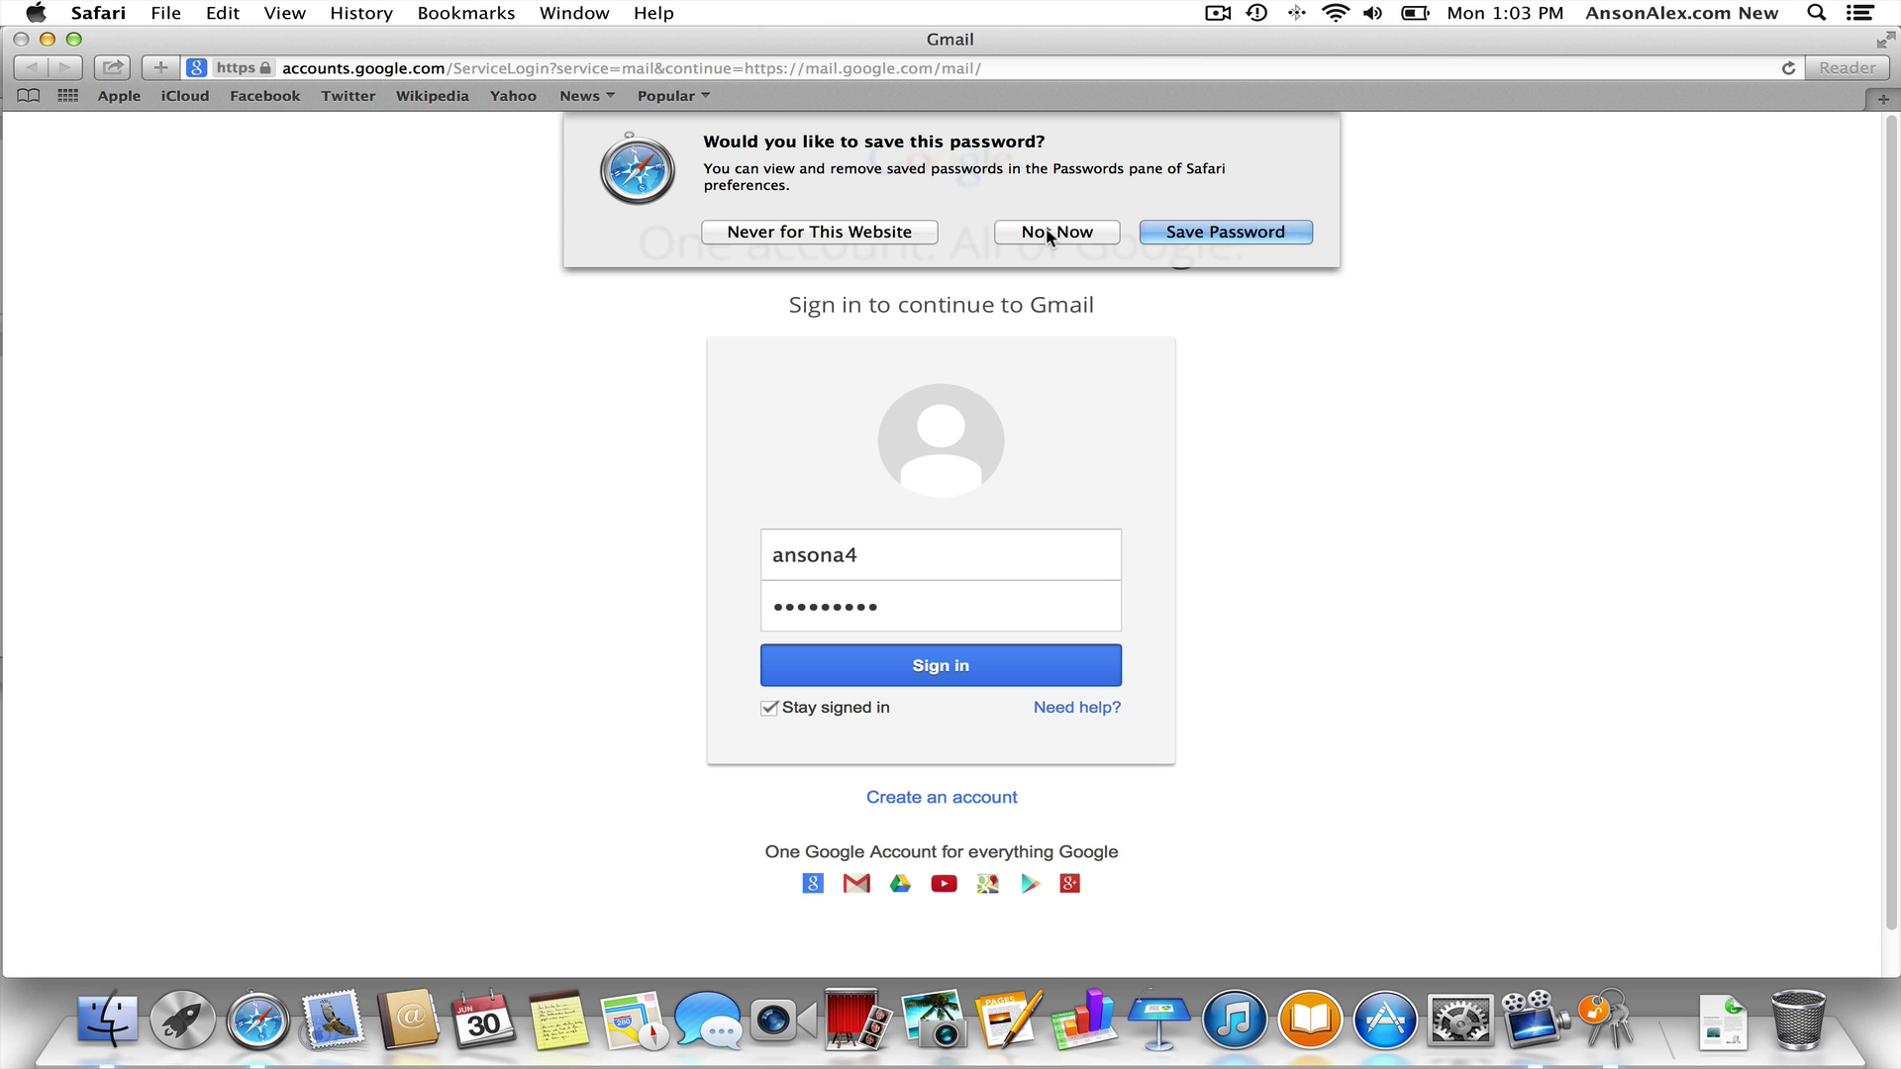
{"action": "left_click", "coordinate": [1198, 229]}
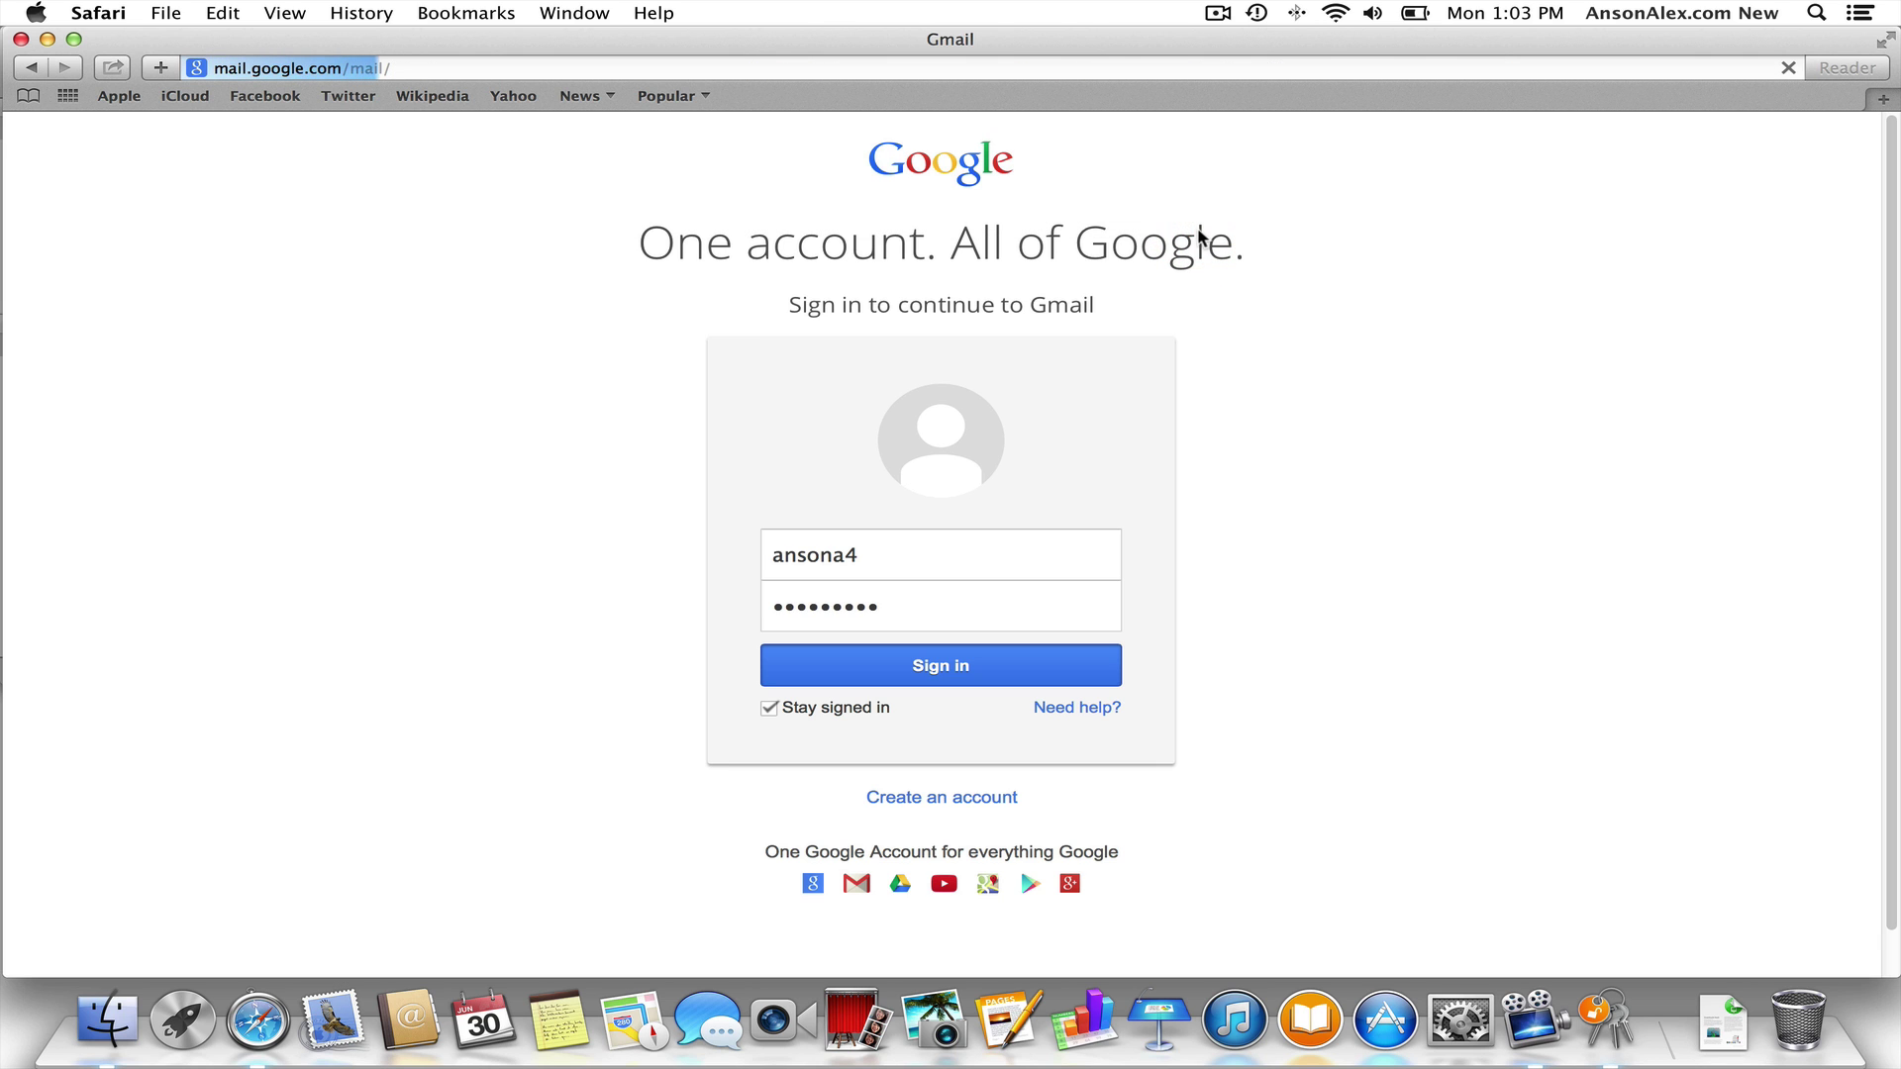
{"action": "key", "text": "super+m"}
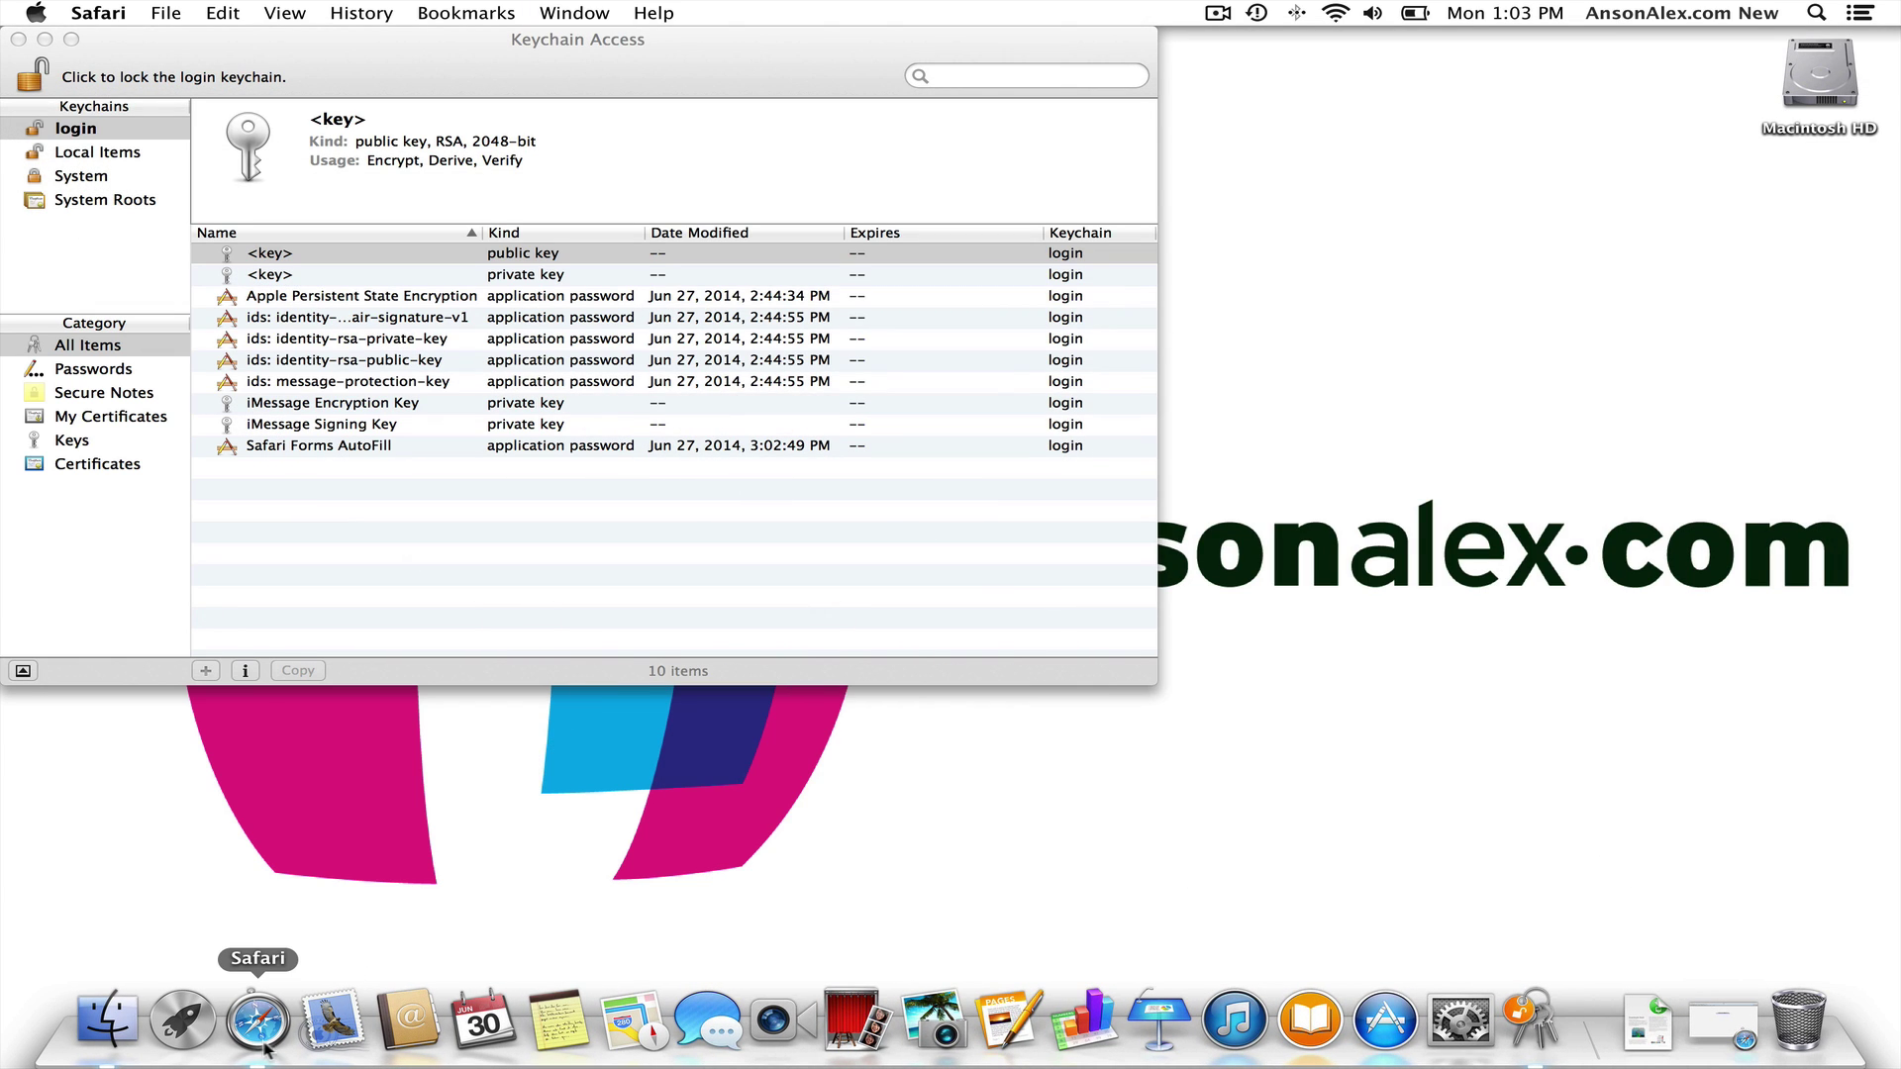
- Bring Keychain Access forward and select the Local Items keychain in the sidebar
{"action": "left_click", "coordinate": [406, 110]}
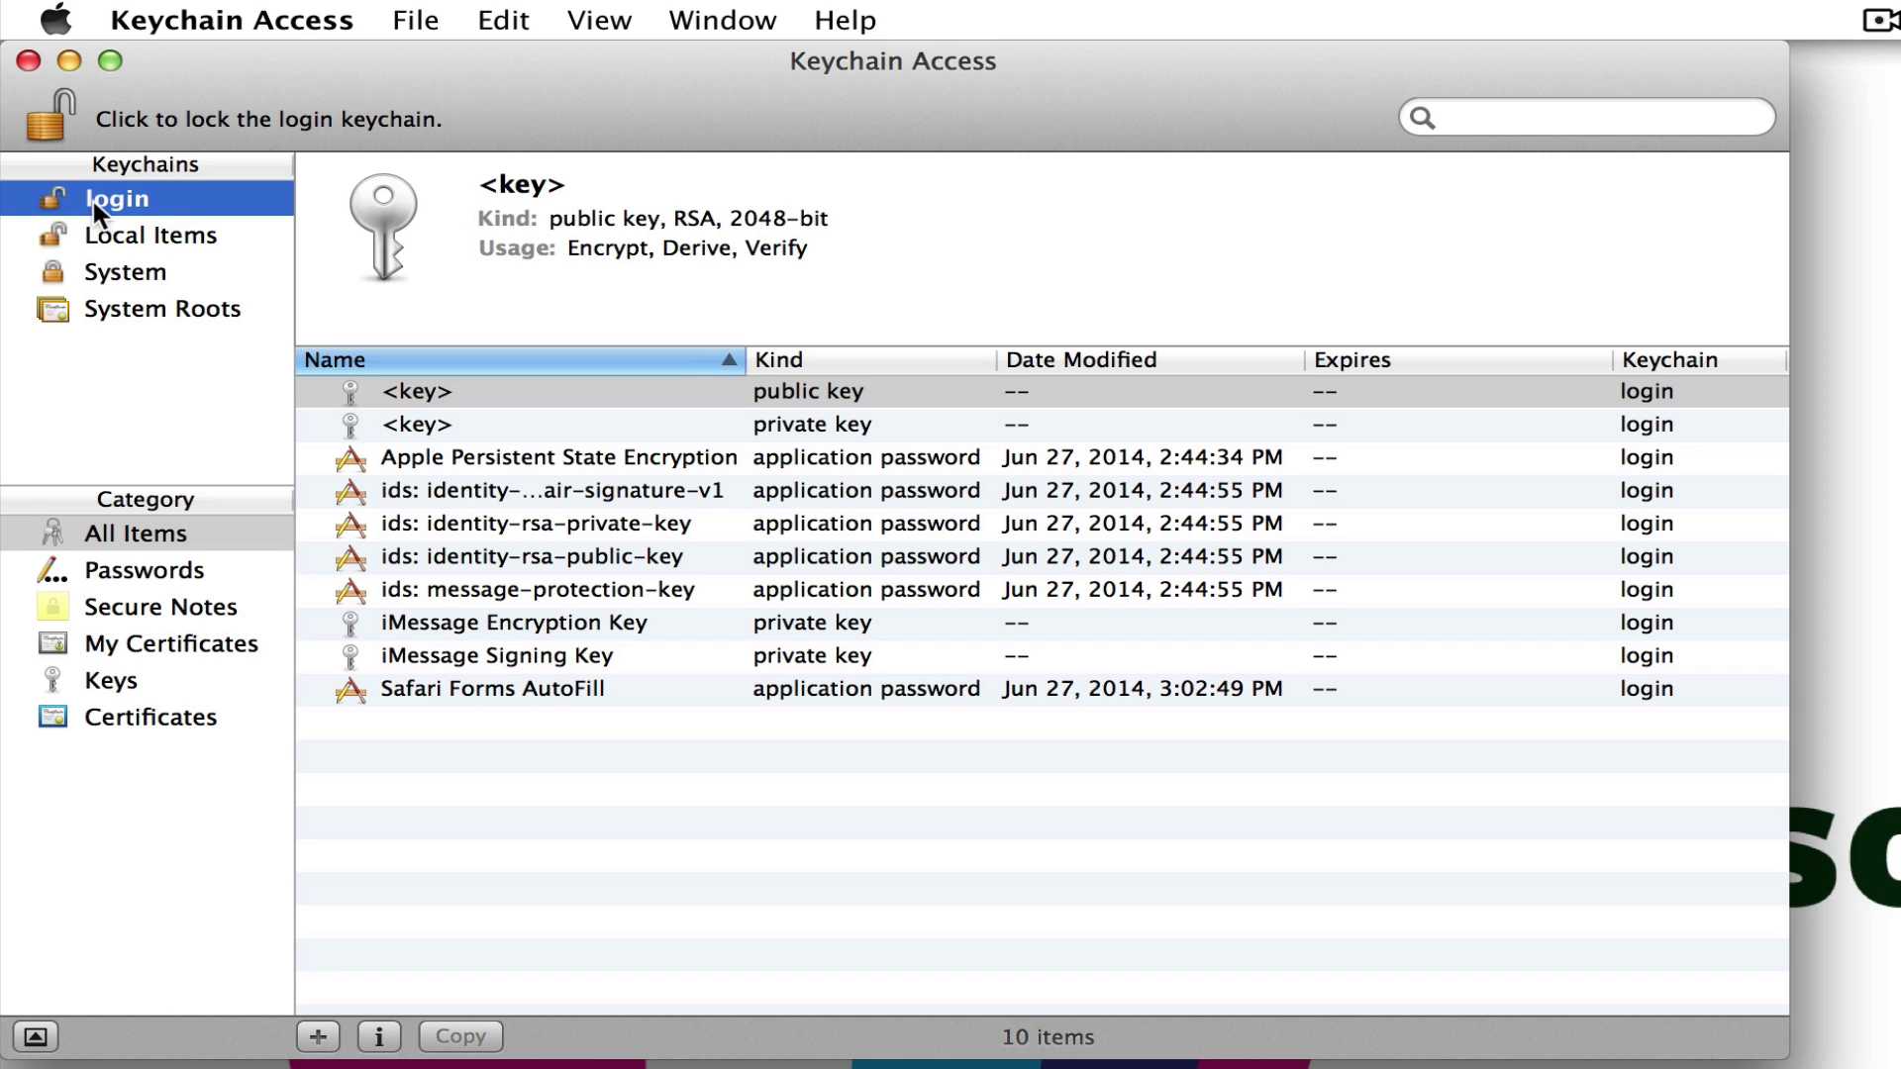
{"action": "mouse_move", "coordinate": [166, 210]}
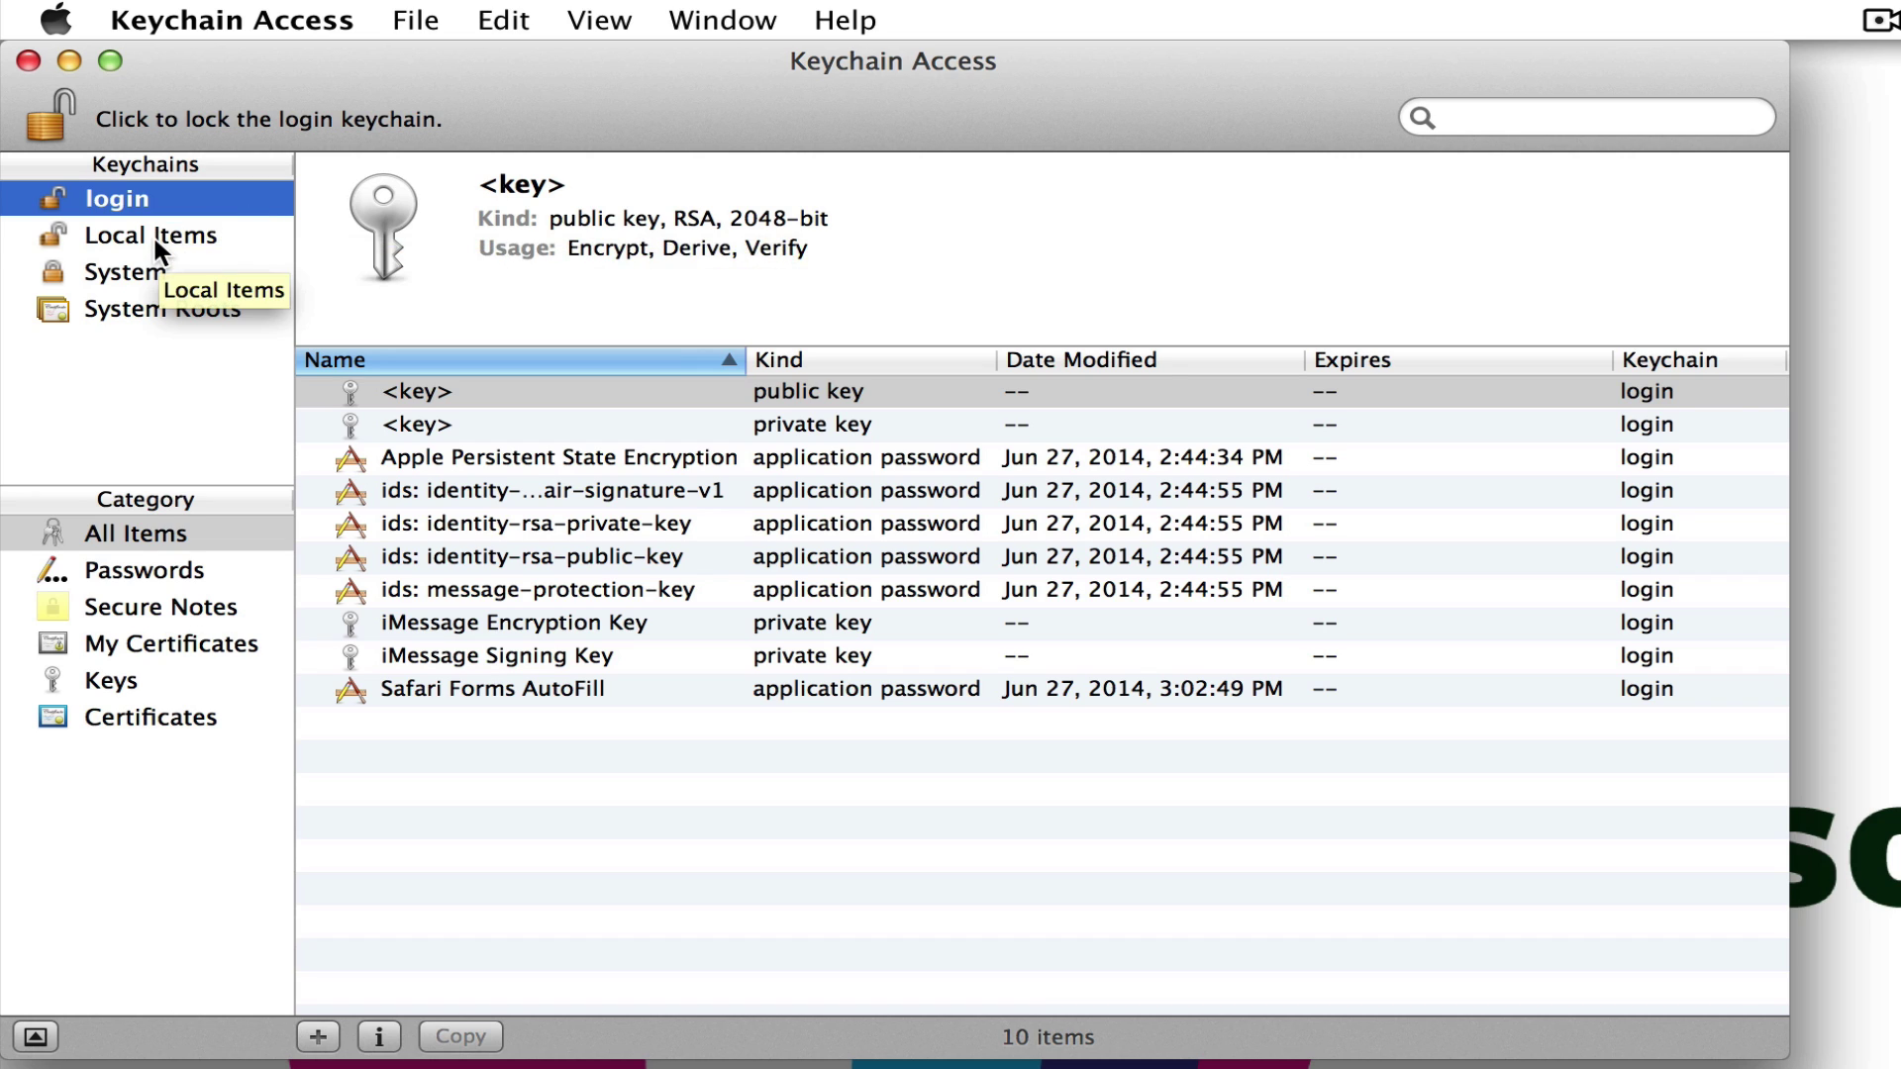
{"action": "left_click", "coordinate": [153, 236]}
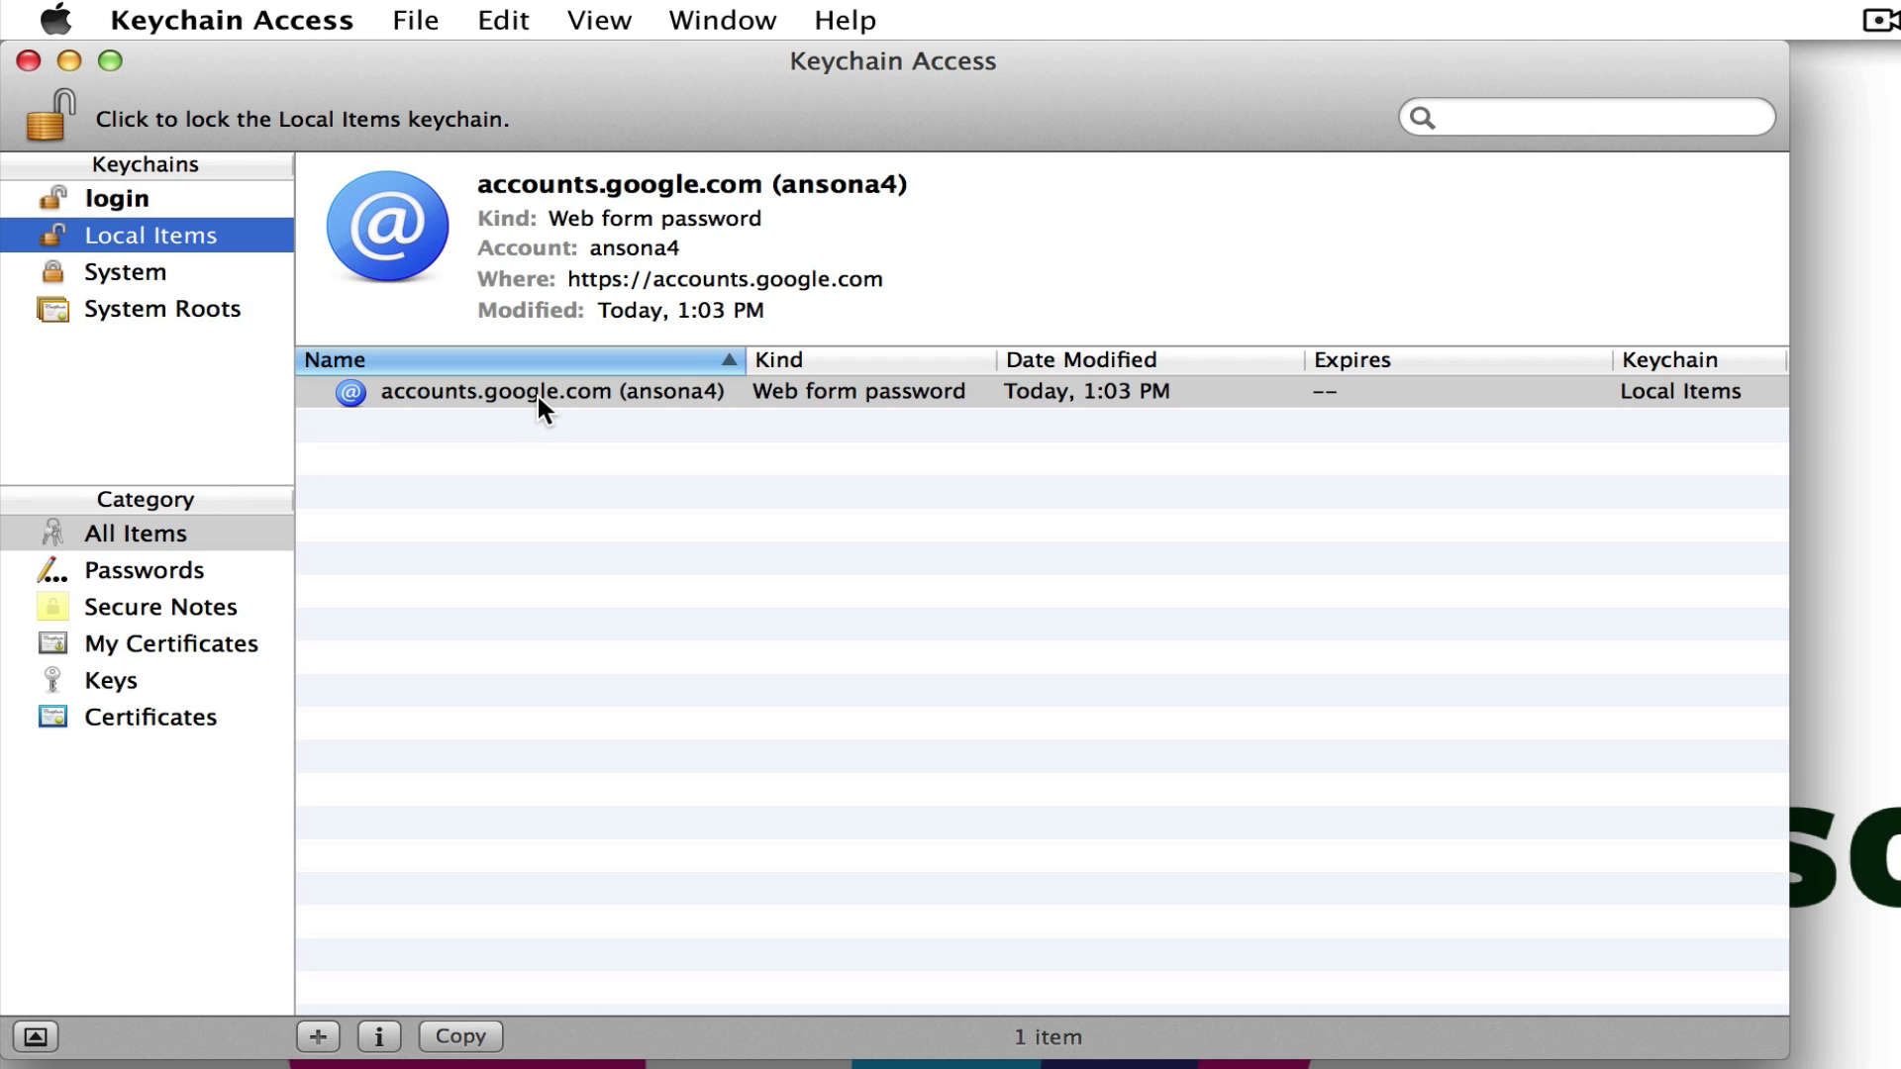
- Open Get Info for the accounts.google.com web form password
{"action": "left_click", "coordinate": [733, 390]}
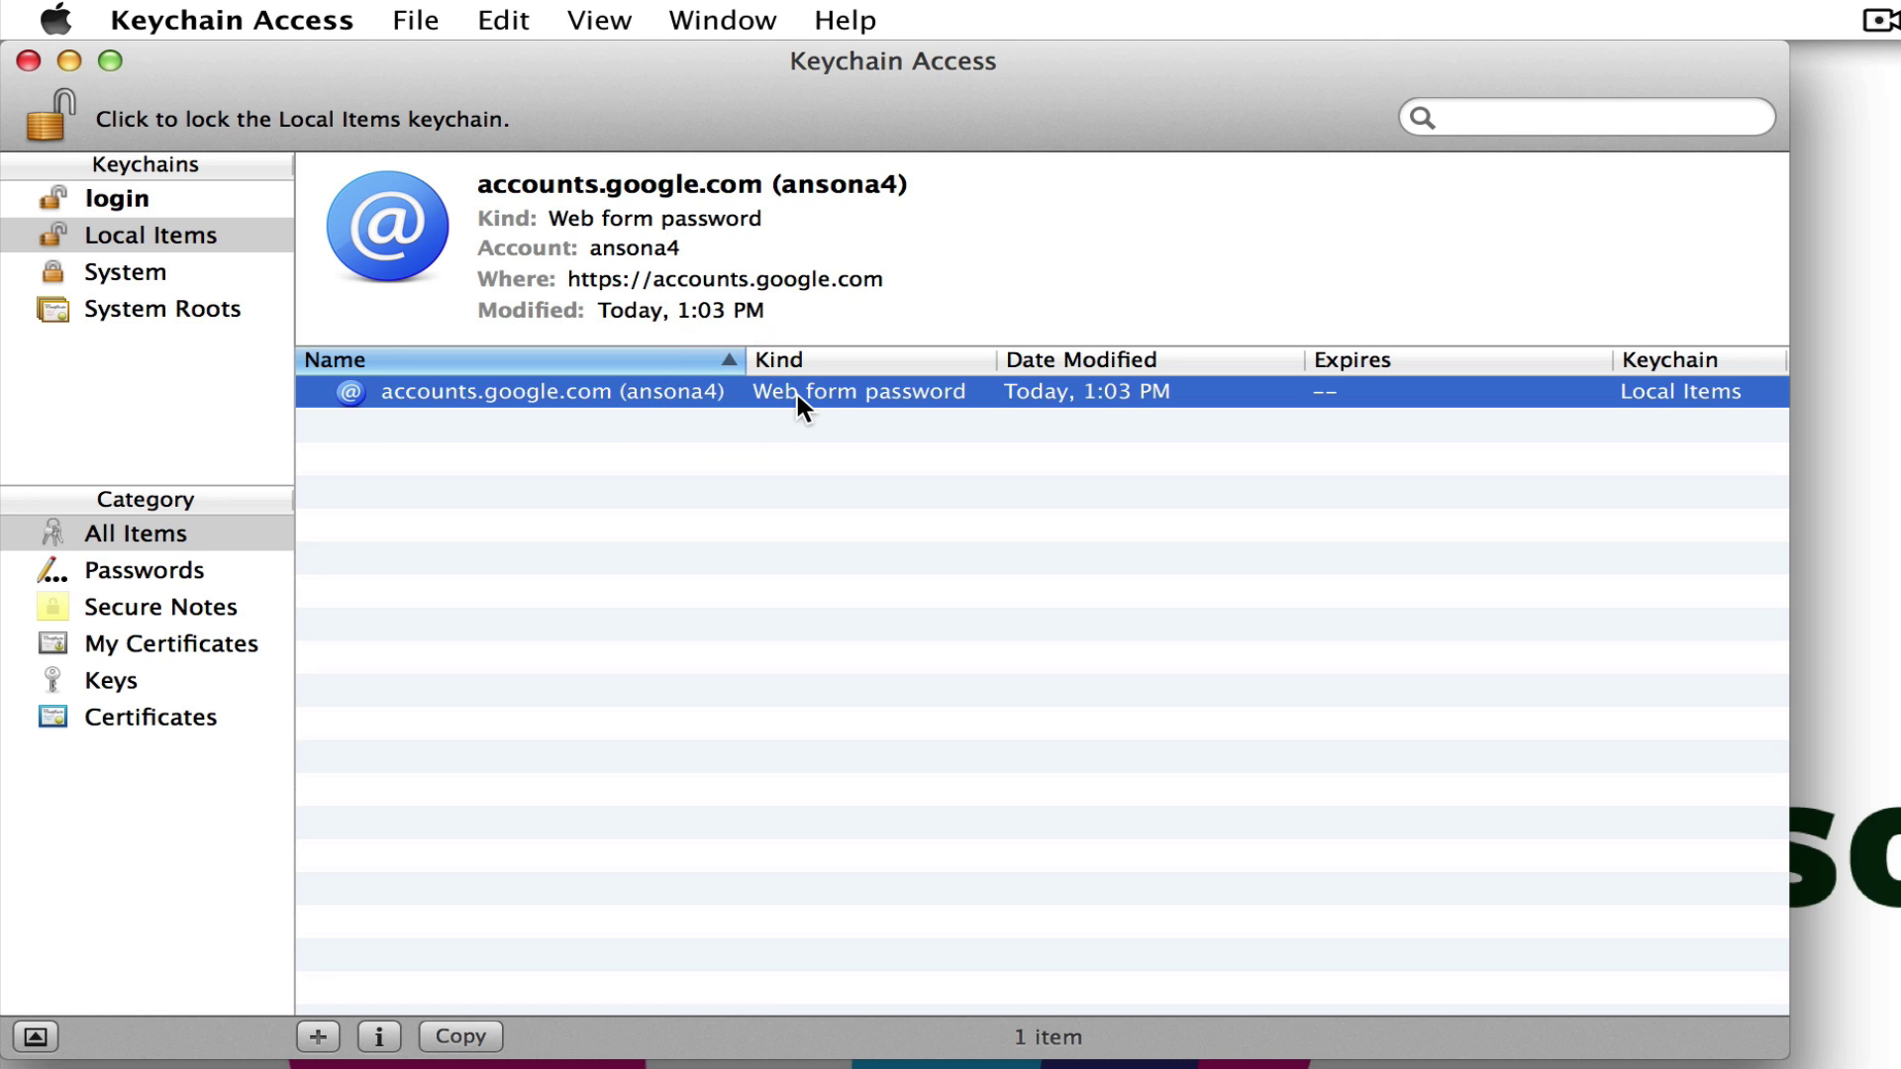
{"action": "right_click", "coordinate": [798, 394]}
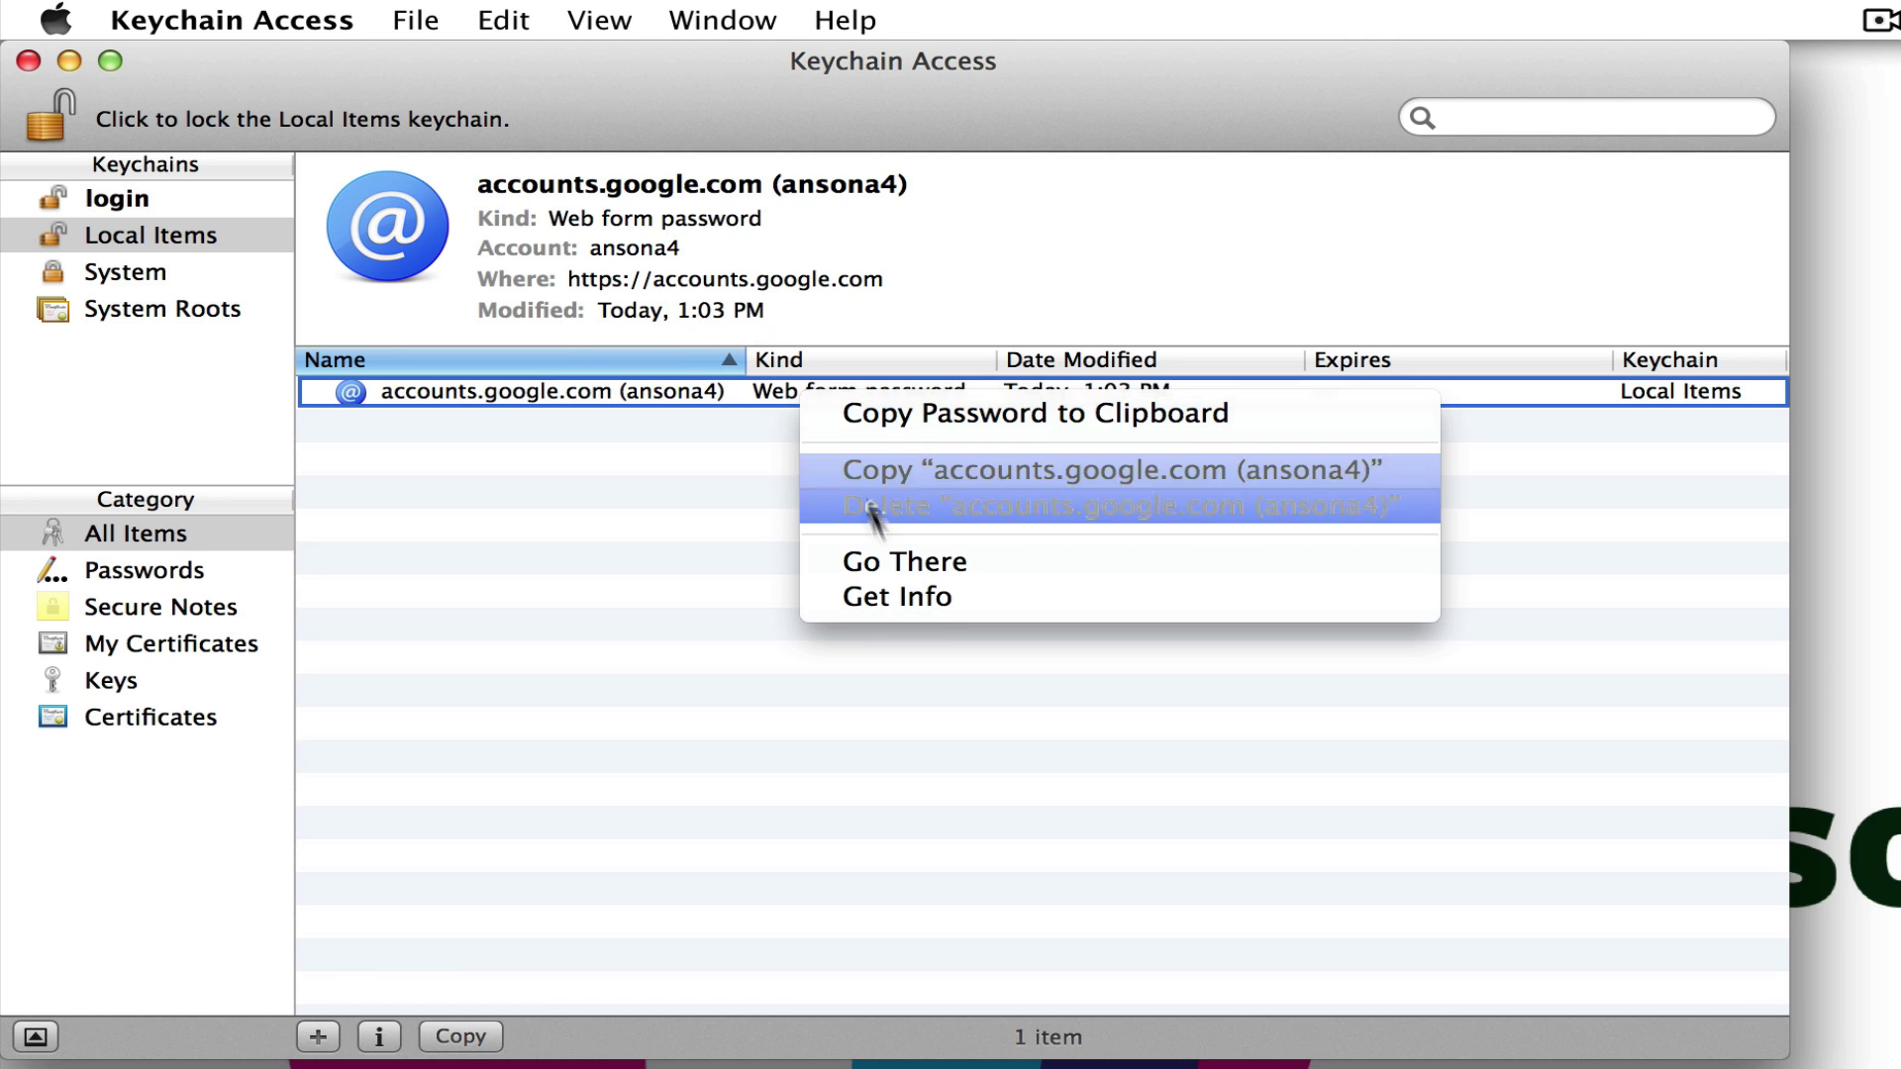
{"action": "left_click", "coordinate": [923, 594]}
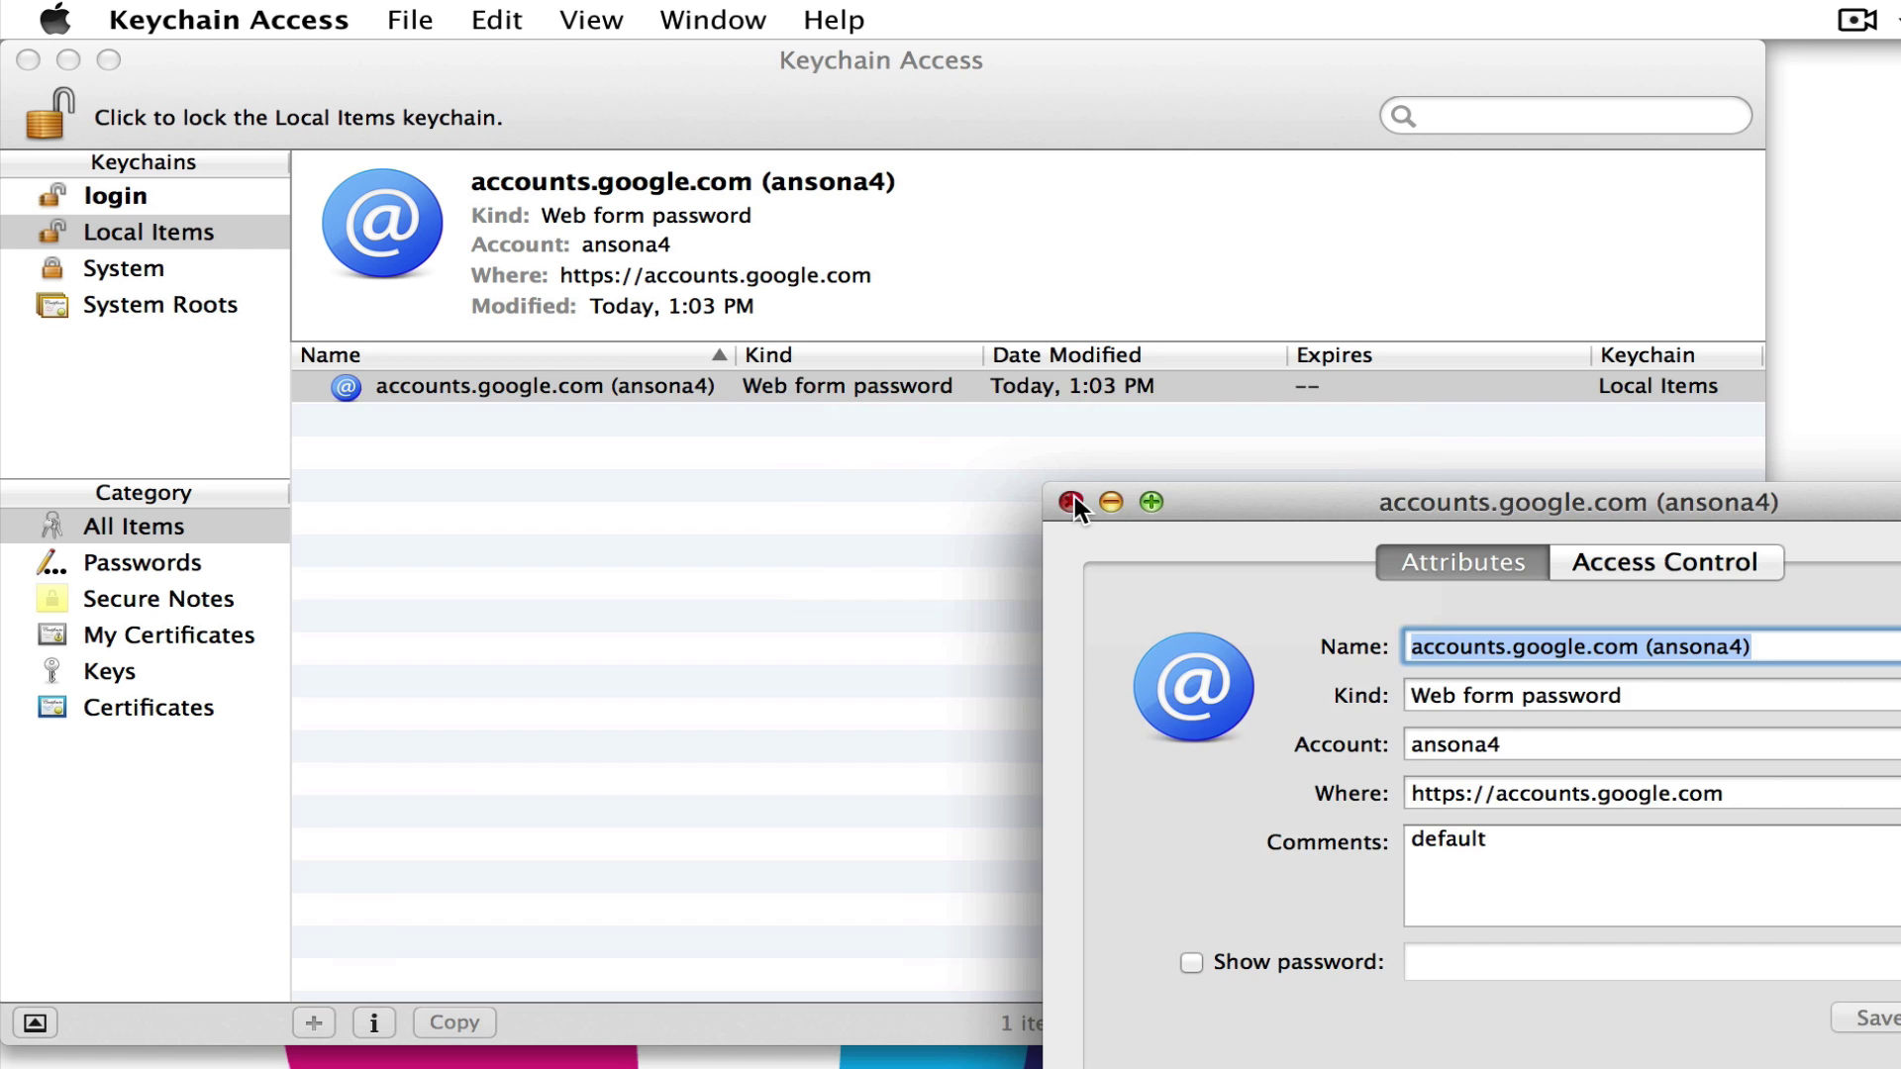
- Close the accounts.google.com password info window
{"action": "left_click", "coordinate": [316, 142]}
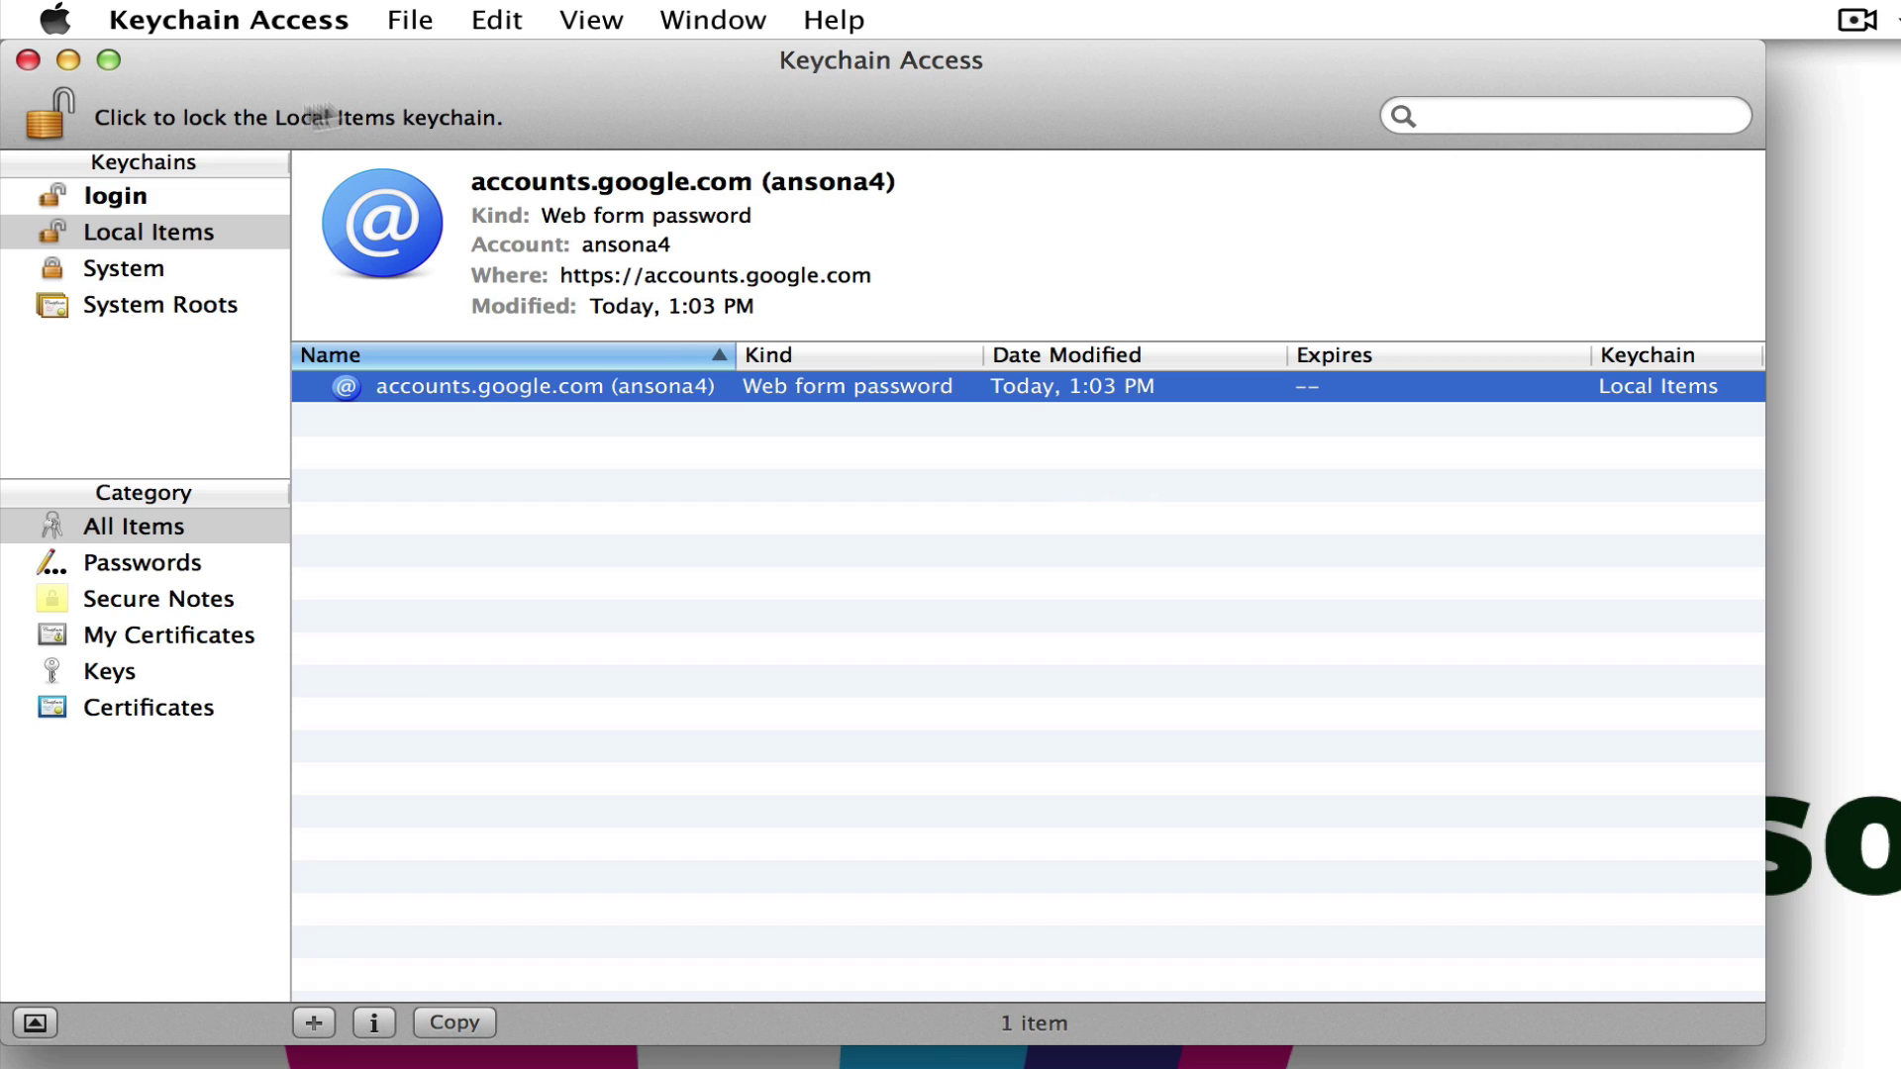
- Lock the Local Items keychain, then request unlocking it to bring up the password prompt
{"action": "left_click", "coordinate": [47, 117]}
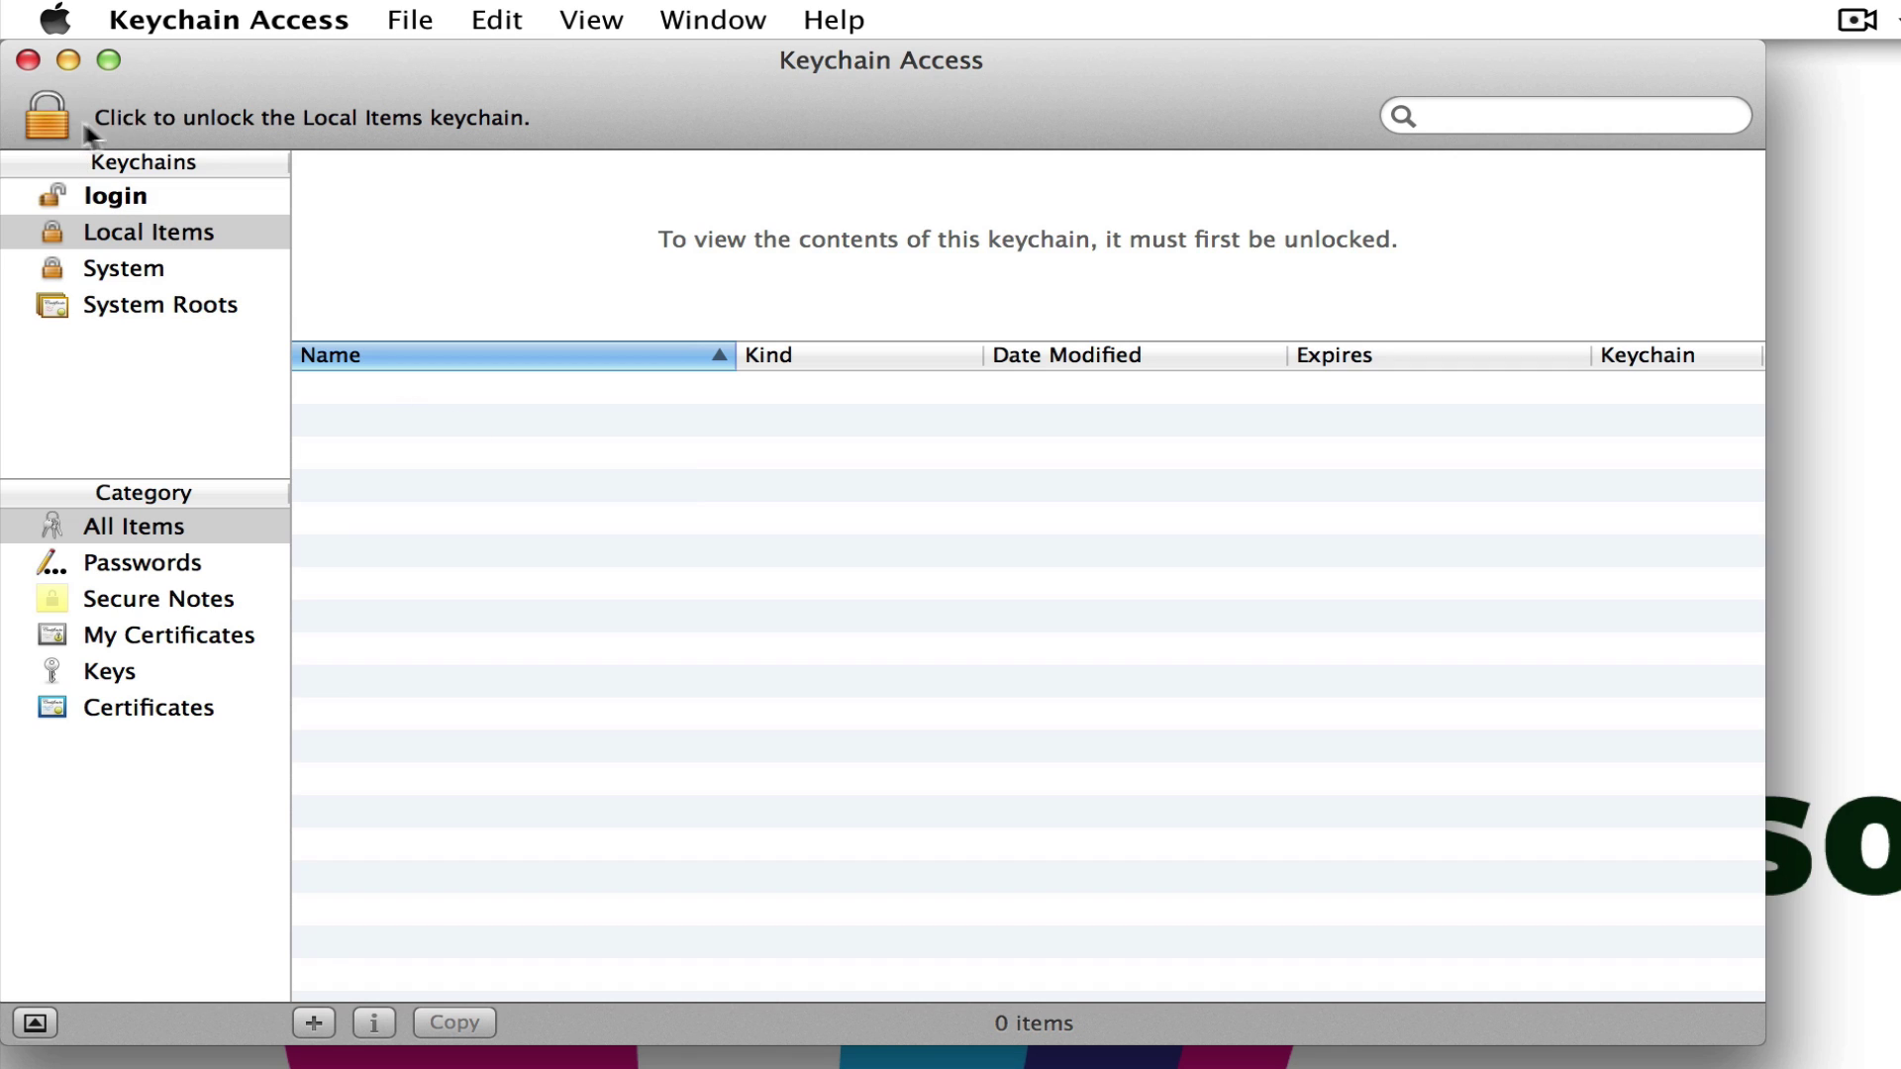
{"action": "left_click", "coordinate": [55, 120]}
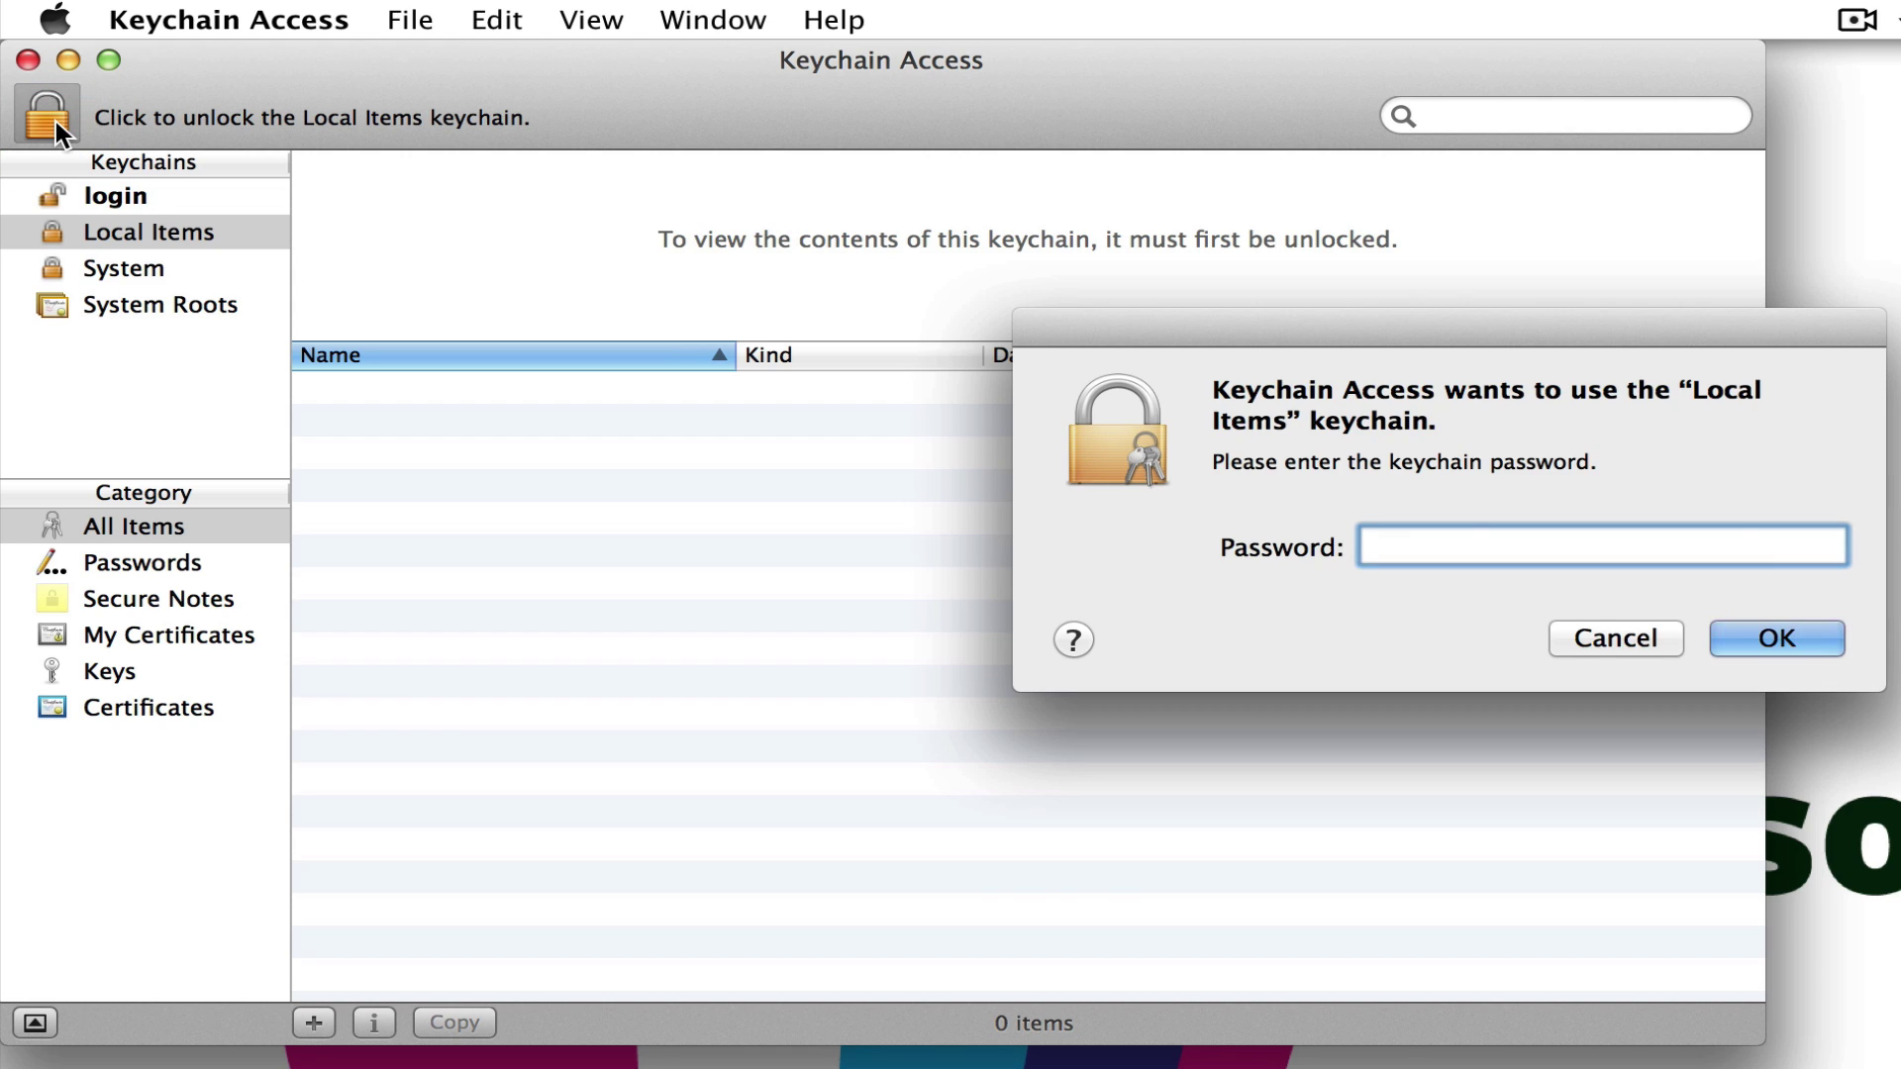
- Unlock Local Items with the keychain password, clear the selection, and switch to Safari
{"action": "type", "text": "•••••••"}
{"action": "key", "text": "Return"}
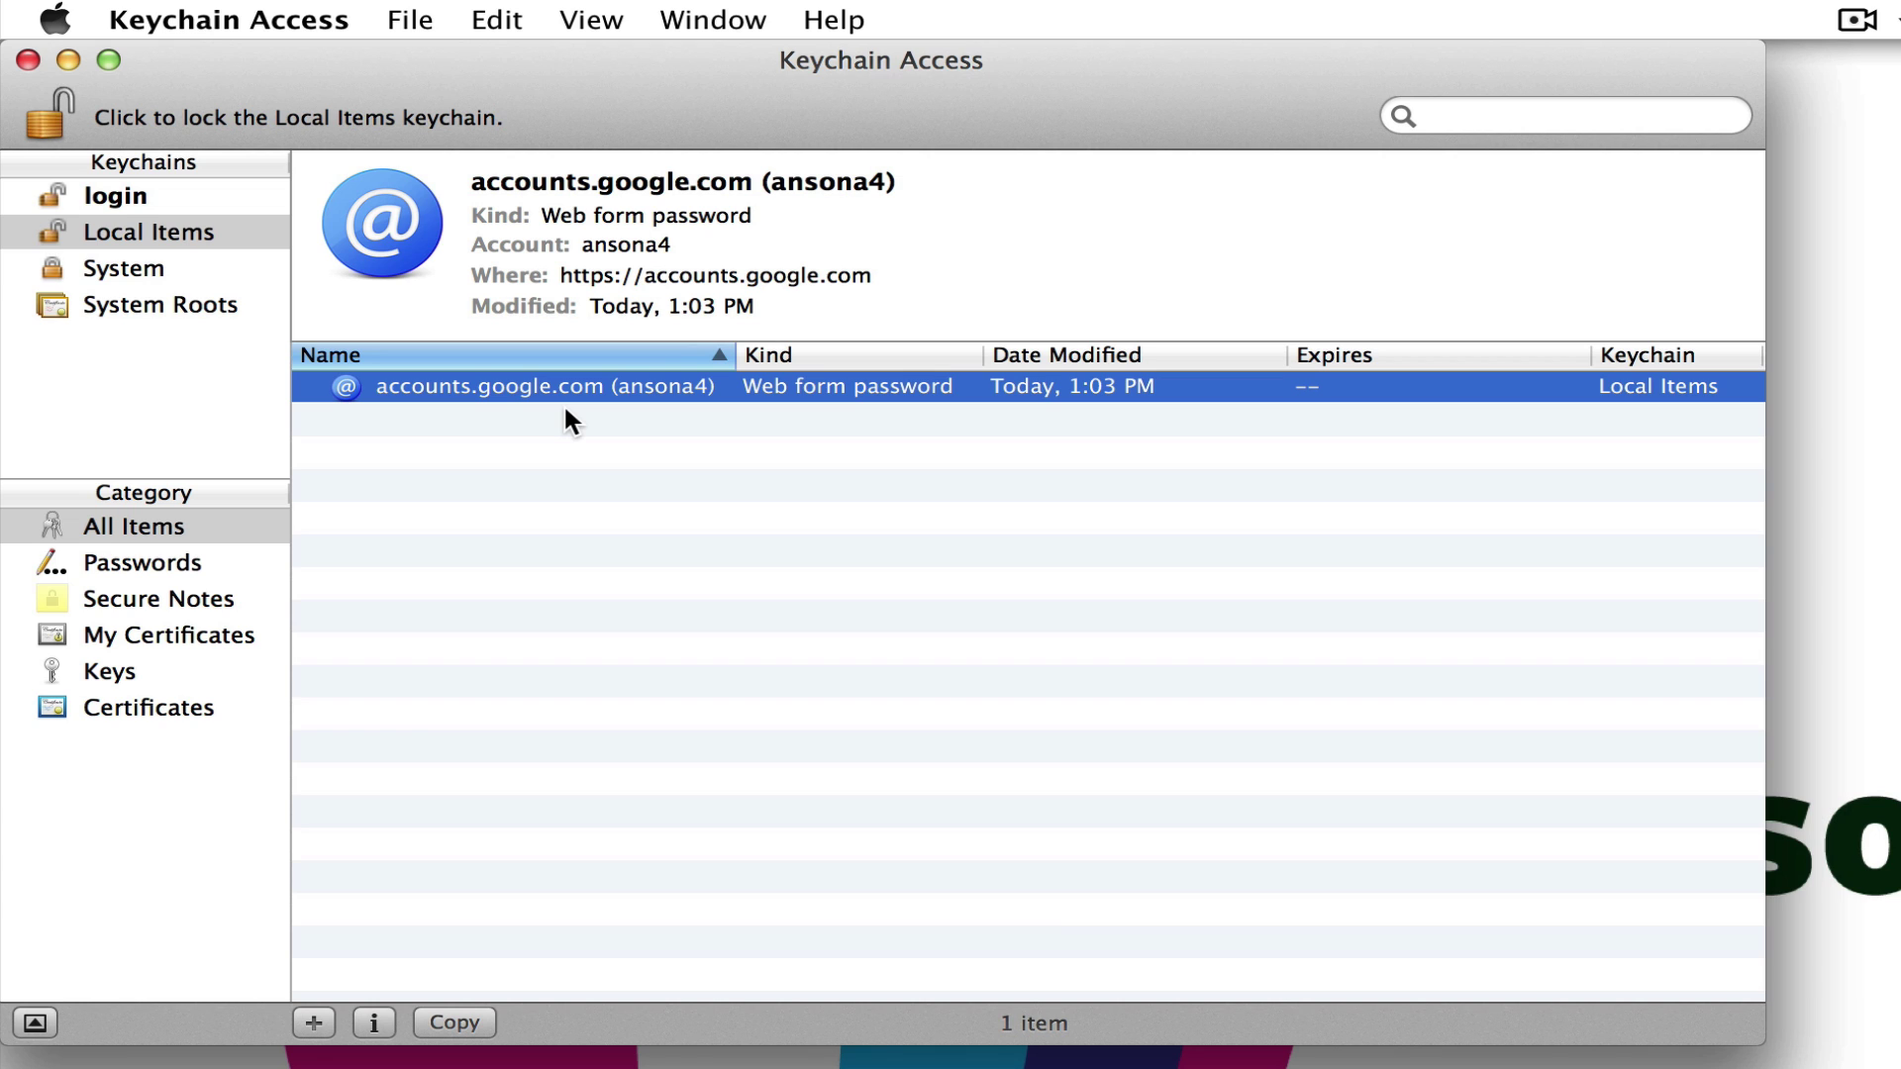
{"action": "left_click", "coordinate": [572, 452]}
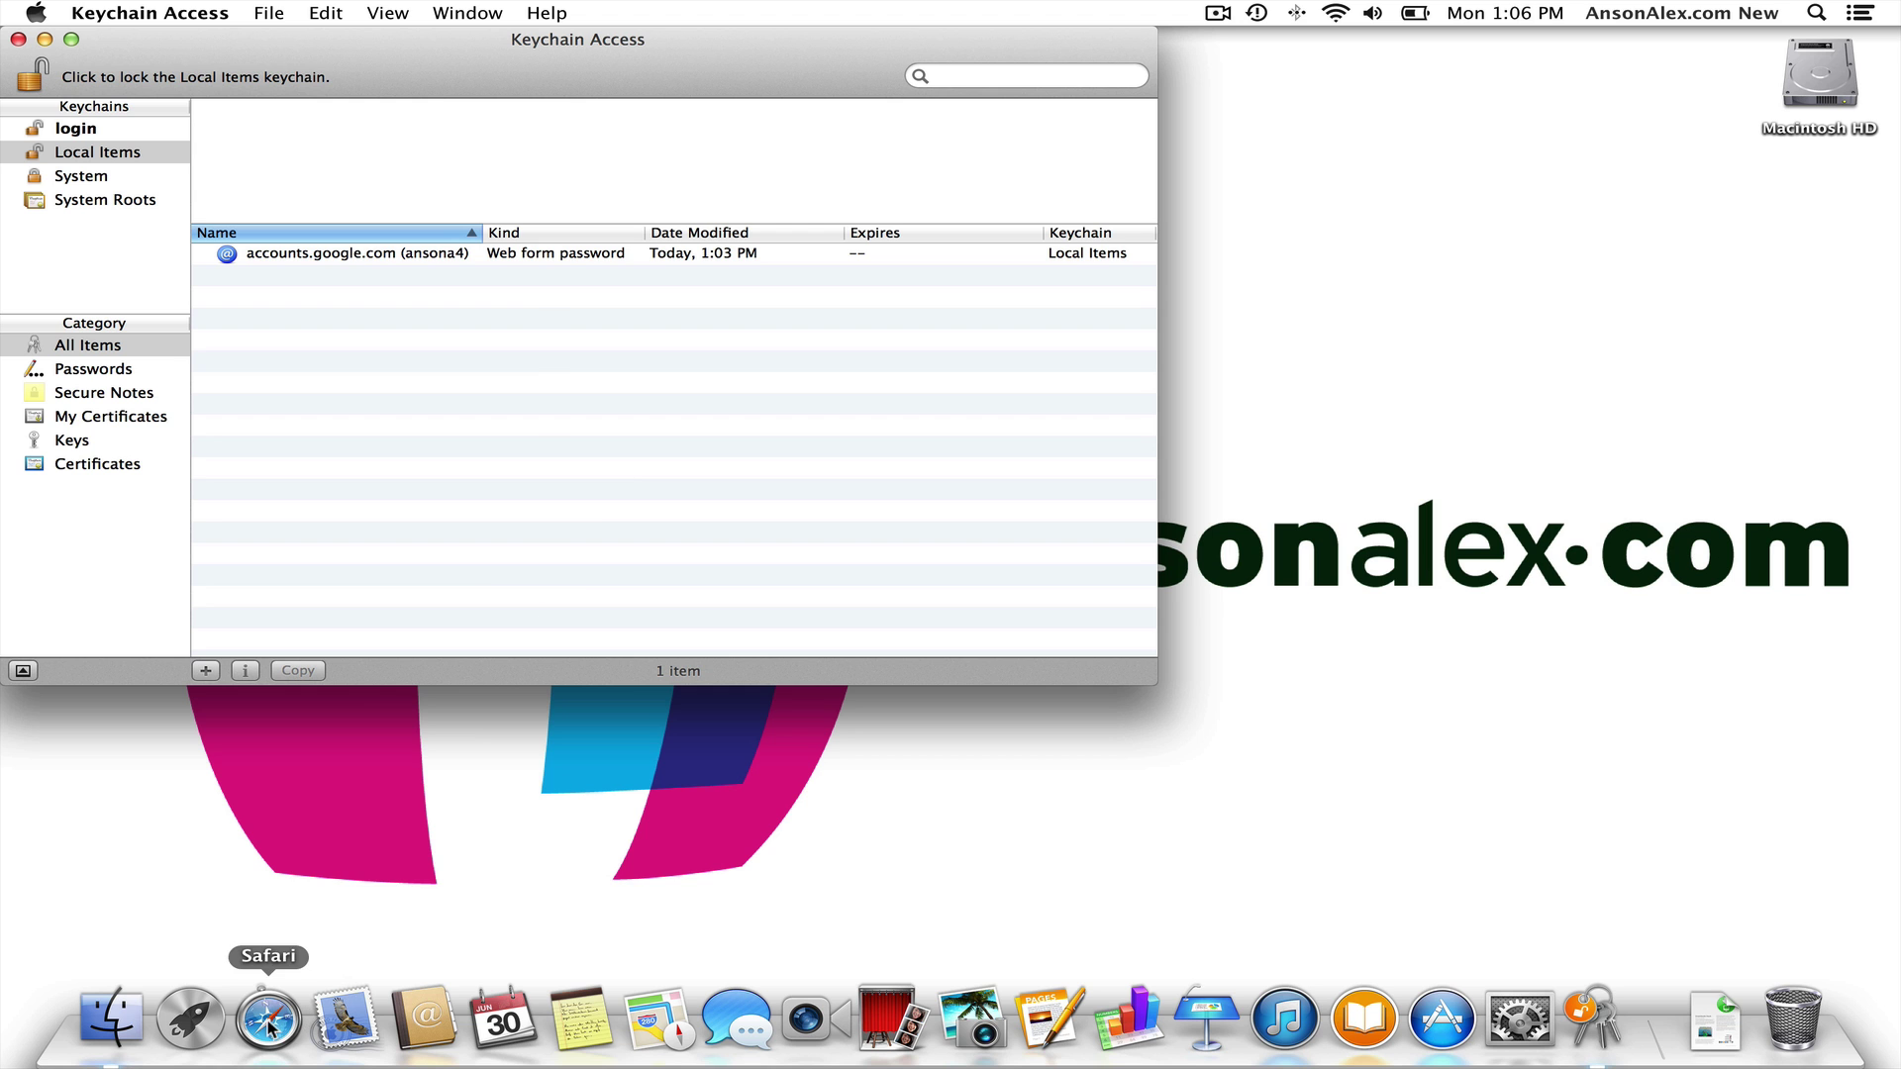
{"action": "left_click", "coordinate": [268, 1020]}
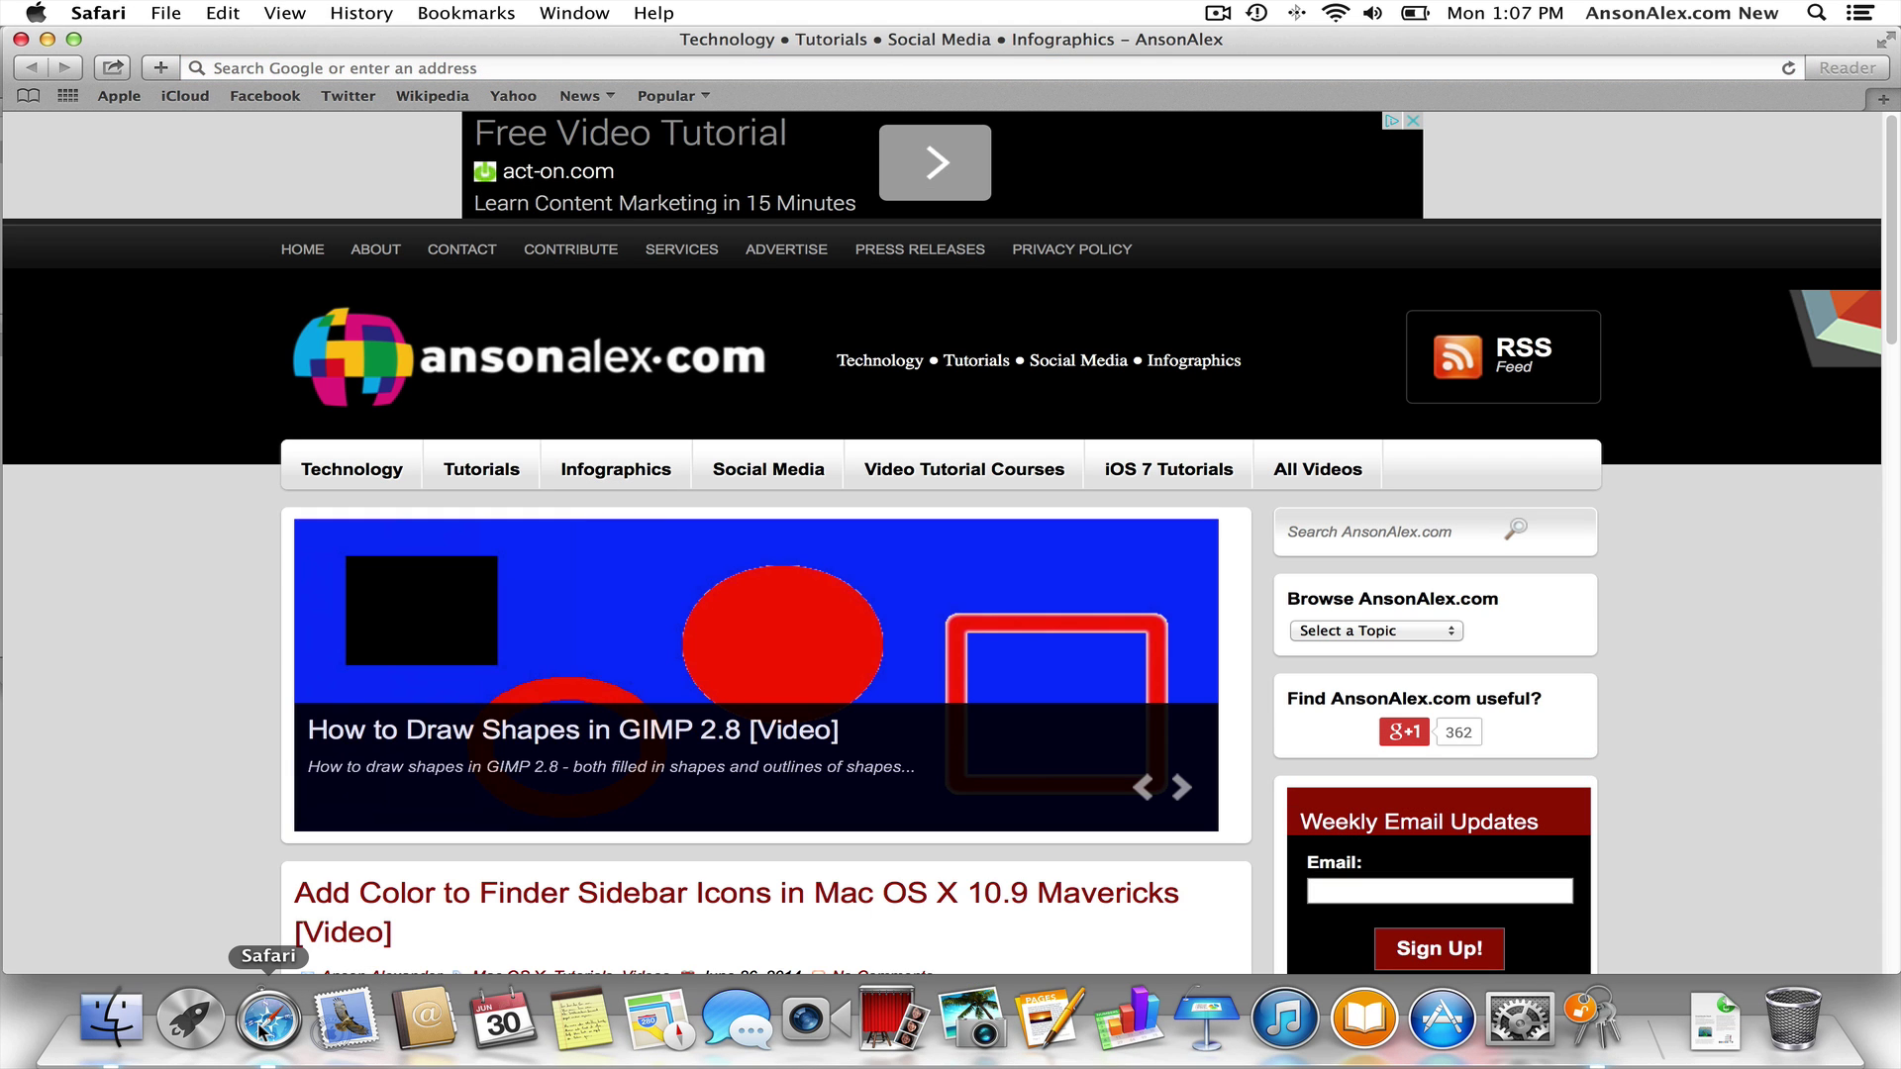
- Log in to Facebook with the account email and password, and have Safari save the password
{"action": "left_click", "coordinate": [535, 67]}
{"action": "type", "text": "facebook"}
{"action": "key", "text": "Return"}
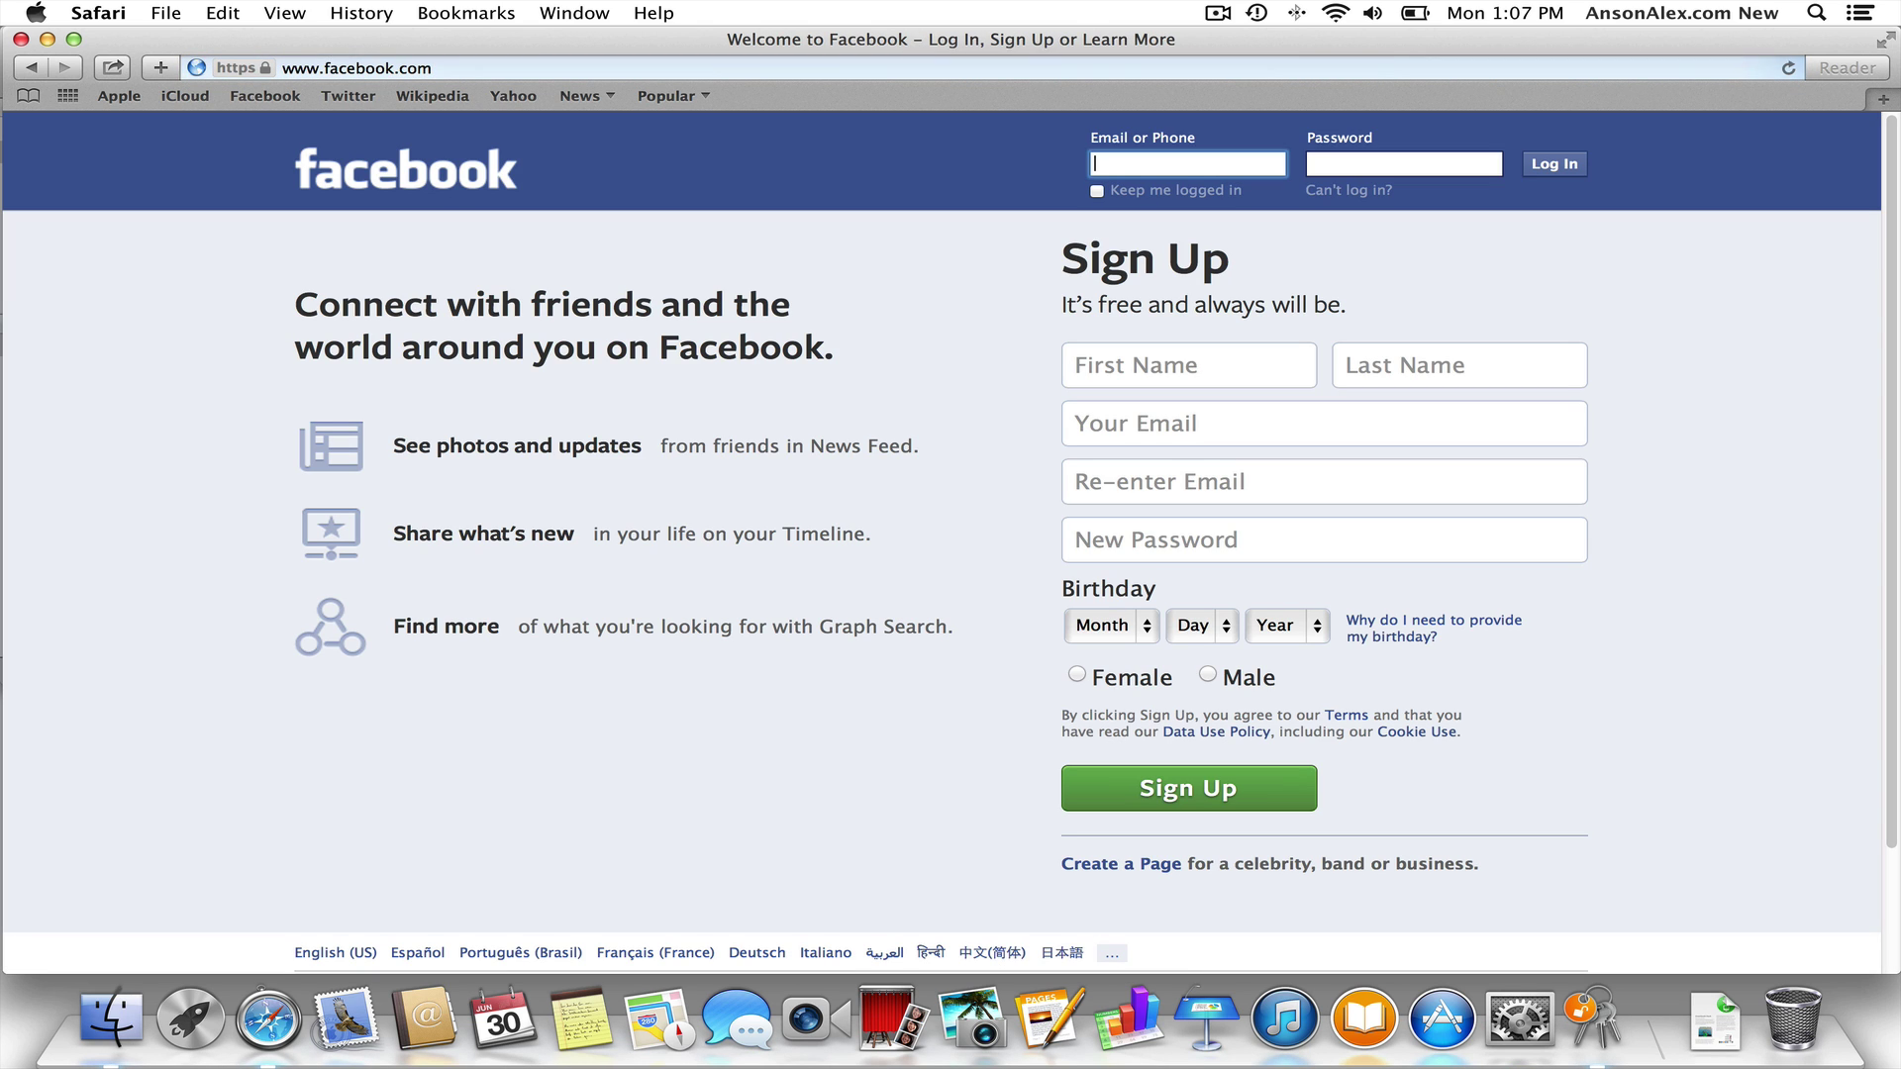
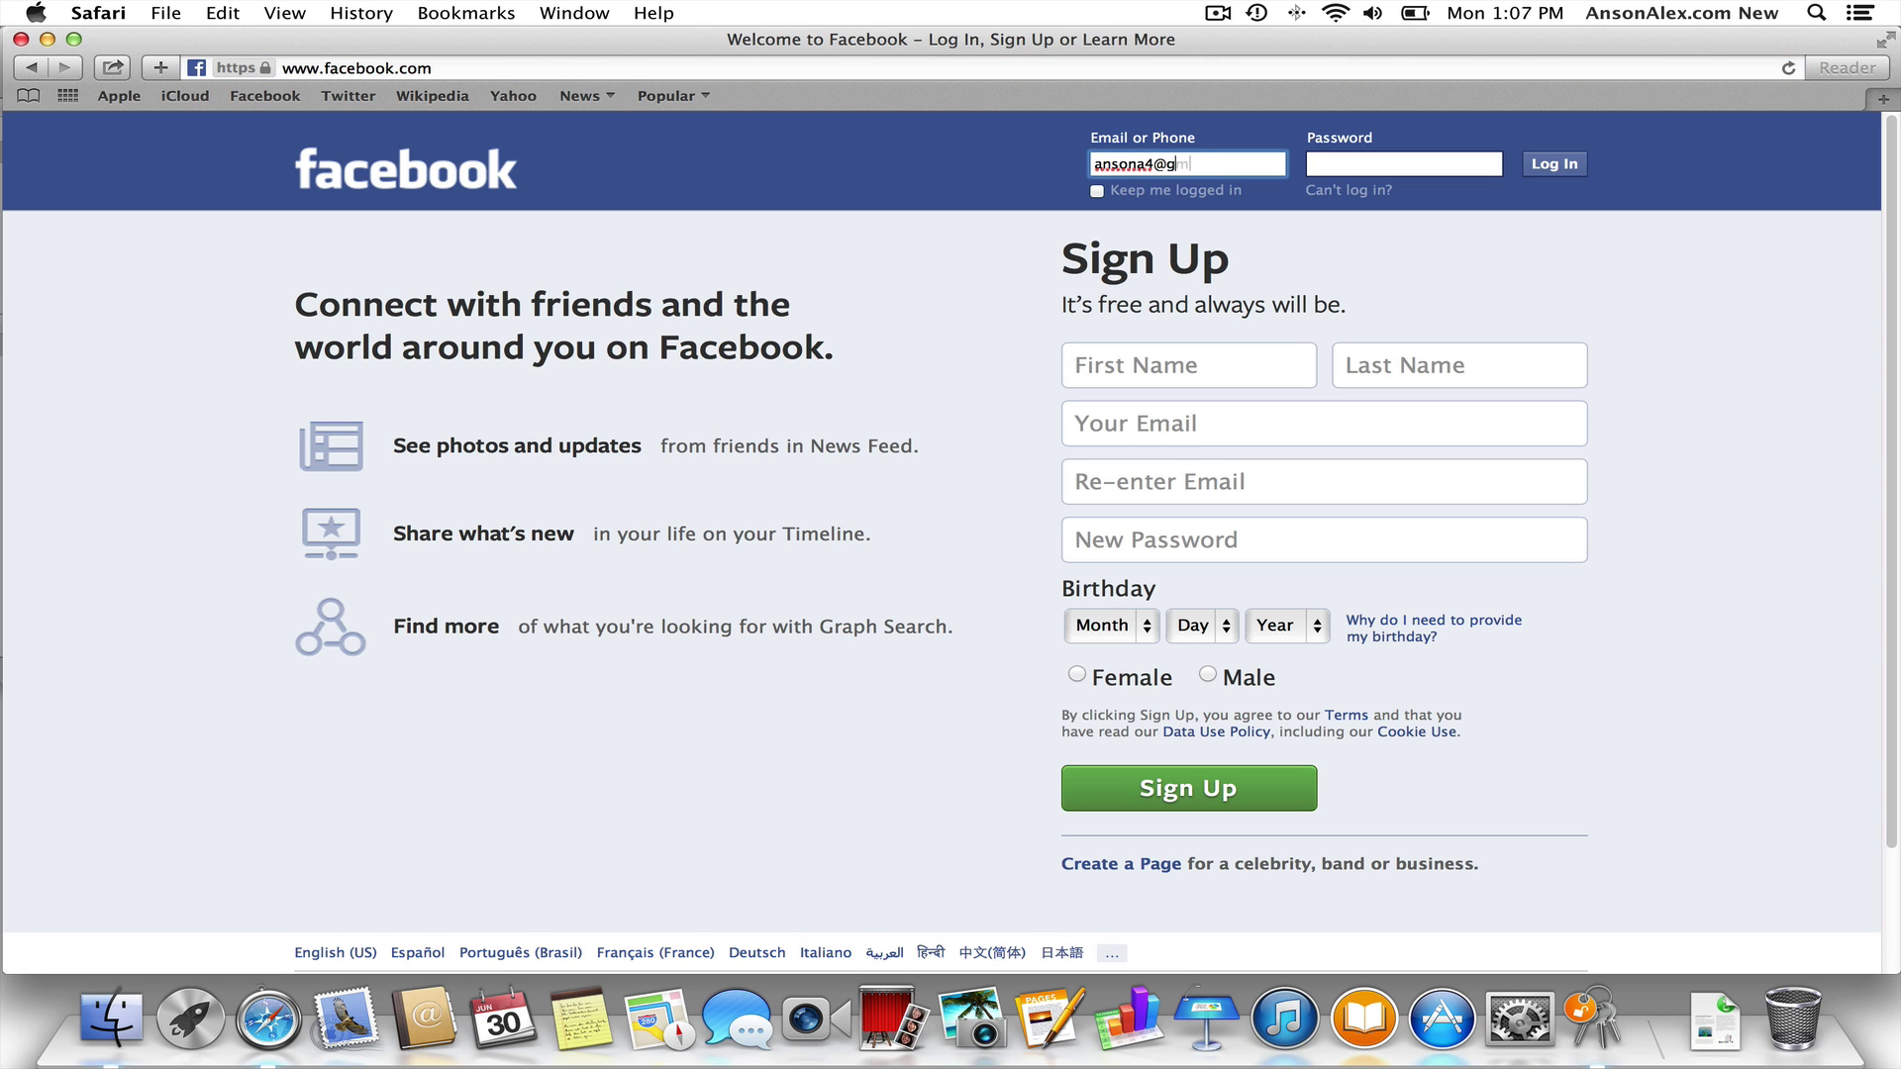
{"action": "key", "text": "Tab"}
{"action": "type", "text": "xxxxx"}
{"action": "key", "text": "BackSpace"}
{"action": "key", "text": "BackSpace"}
{"action": "key", "text": "BackSpace"}
{"action": "key", "text": "BackSpace"}
{"action": "key", "text": "BackSpace"}
{"action": "type", "text": "xxxxxxxxxx"}
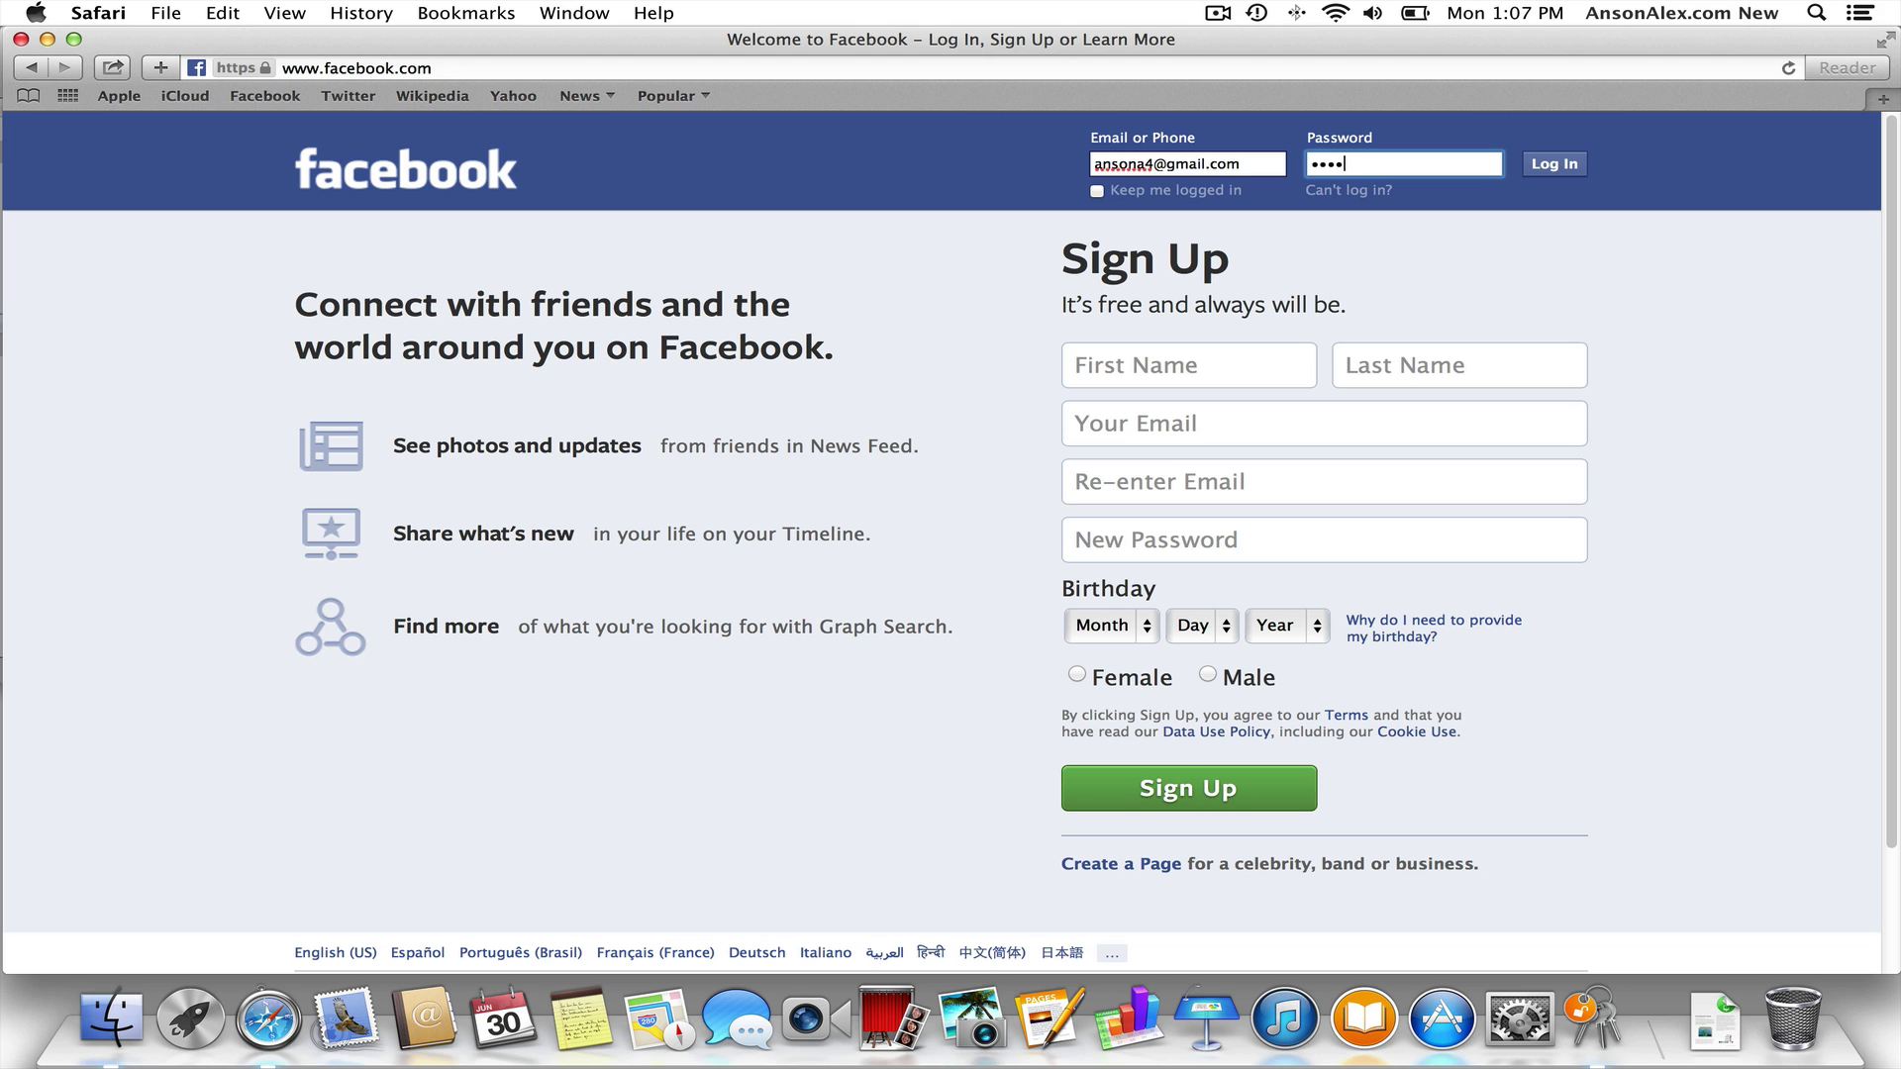
{"action": "type", "text": "xx"}
{"action": "key", "text": "Return"}
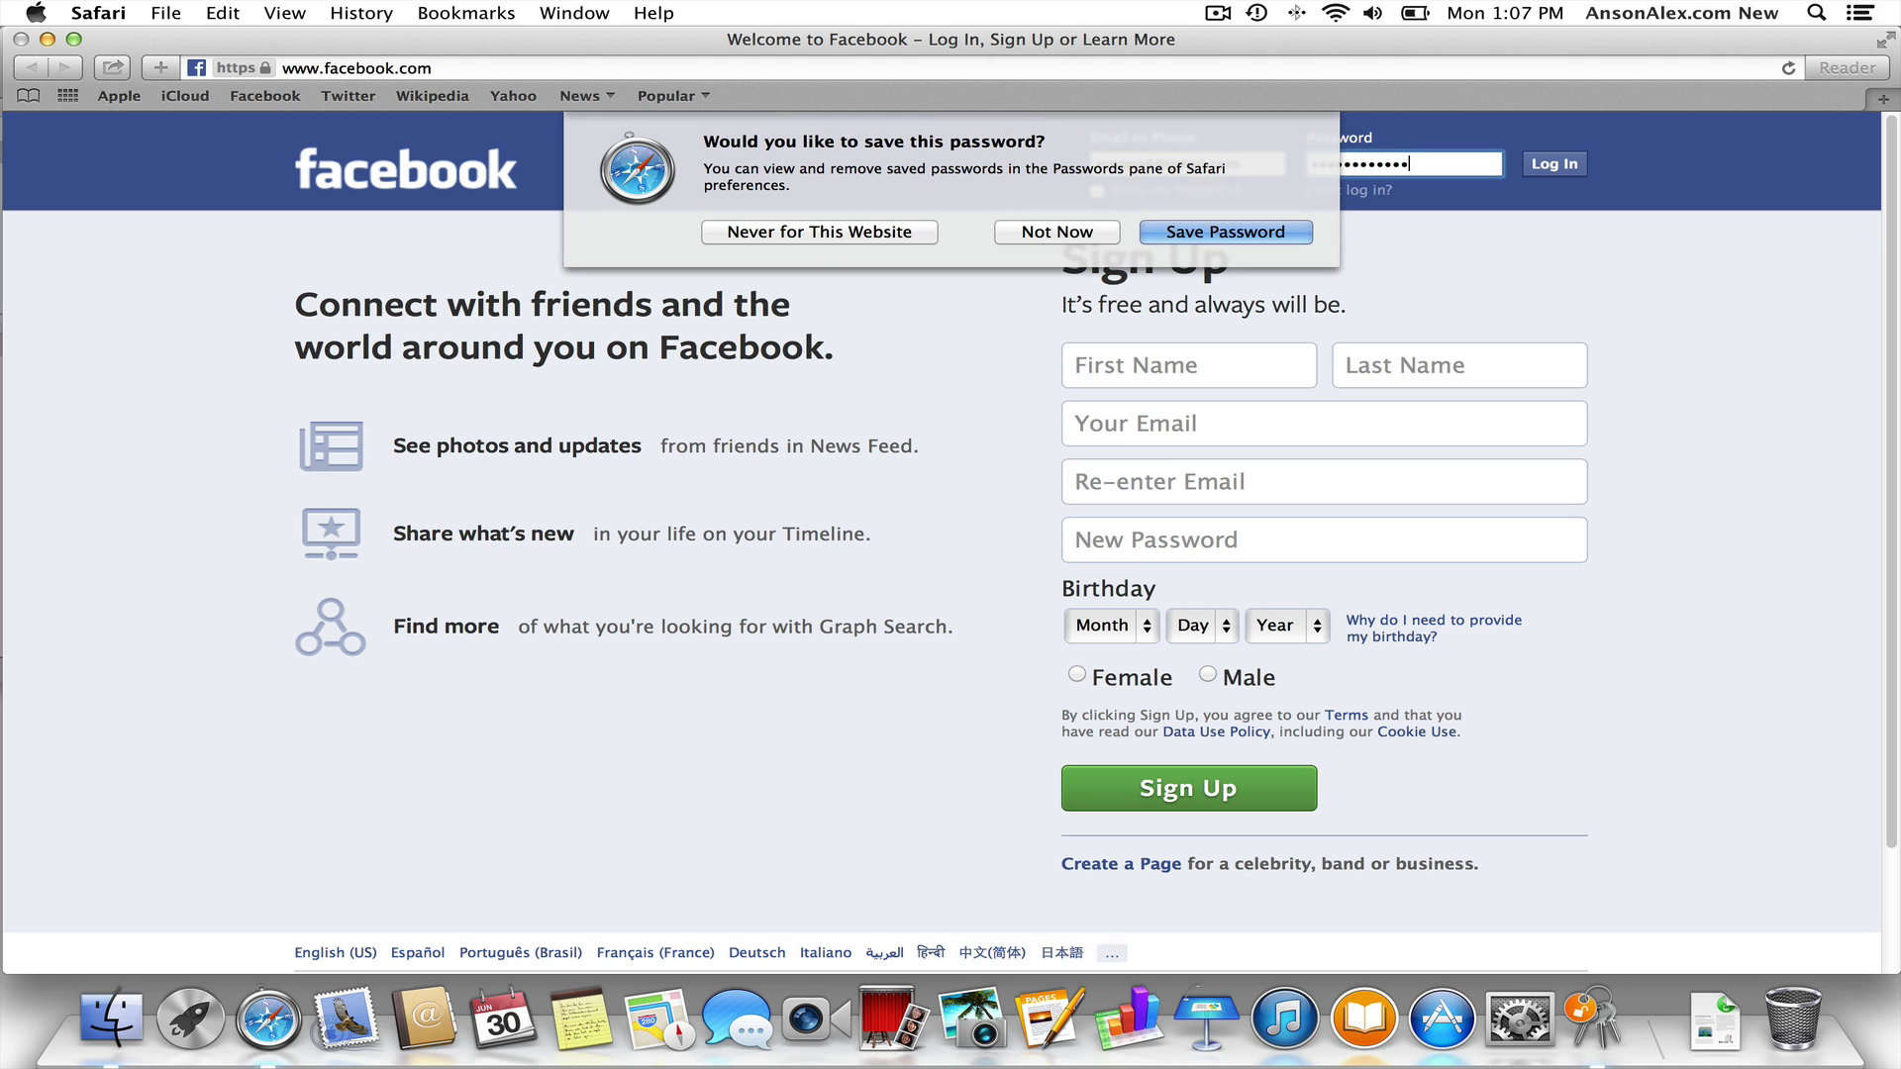
{"action": "left_click", "coordinate": [1198, 234]}
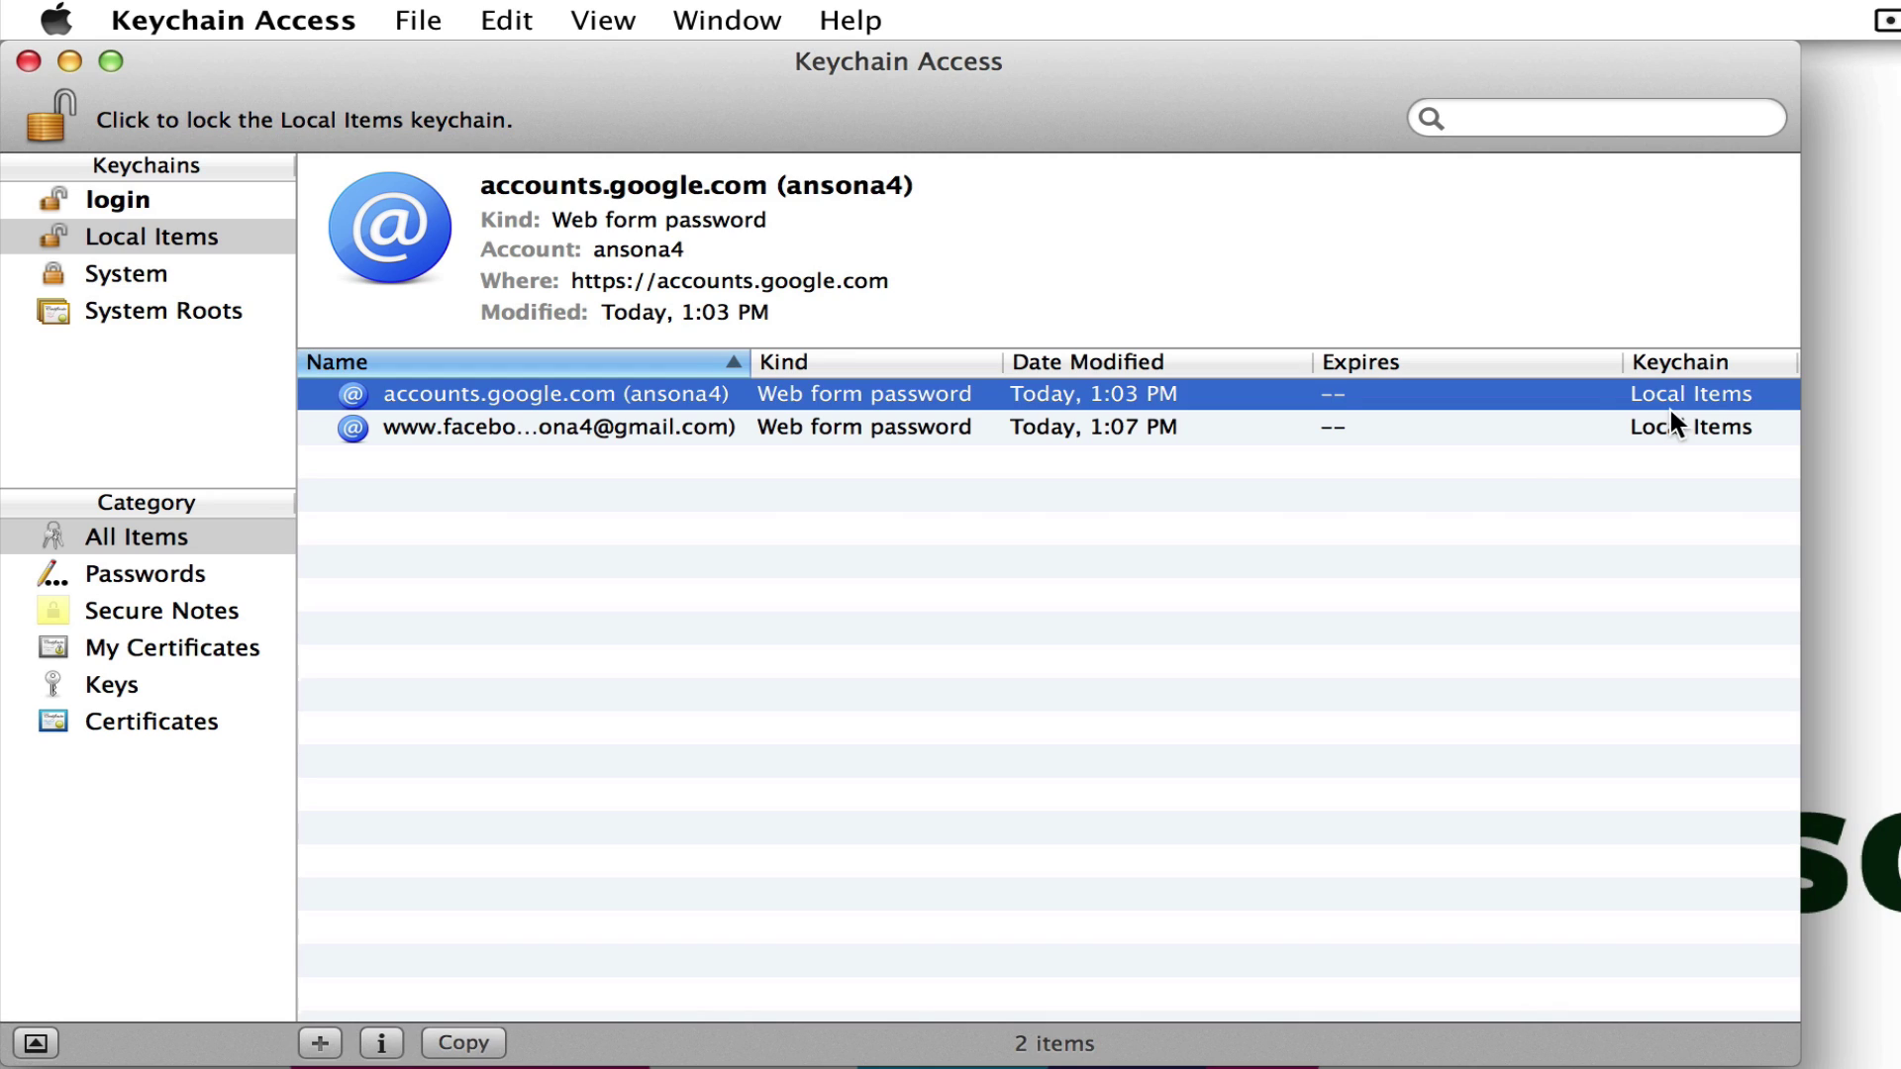
{"action": "left_click", "coordinate": [1012, 530]}
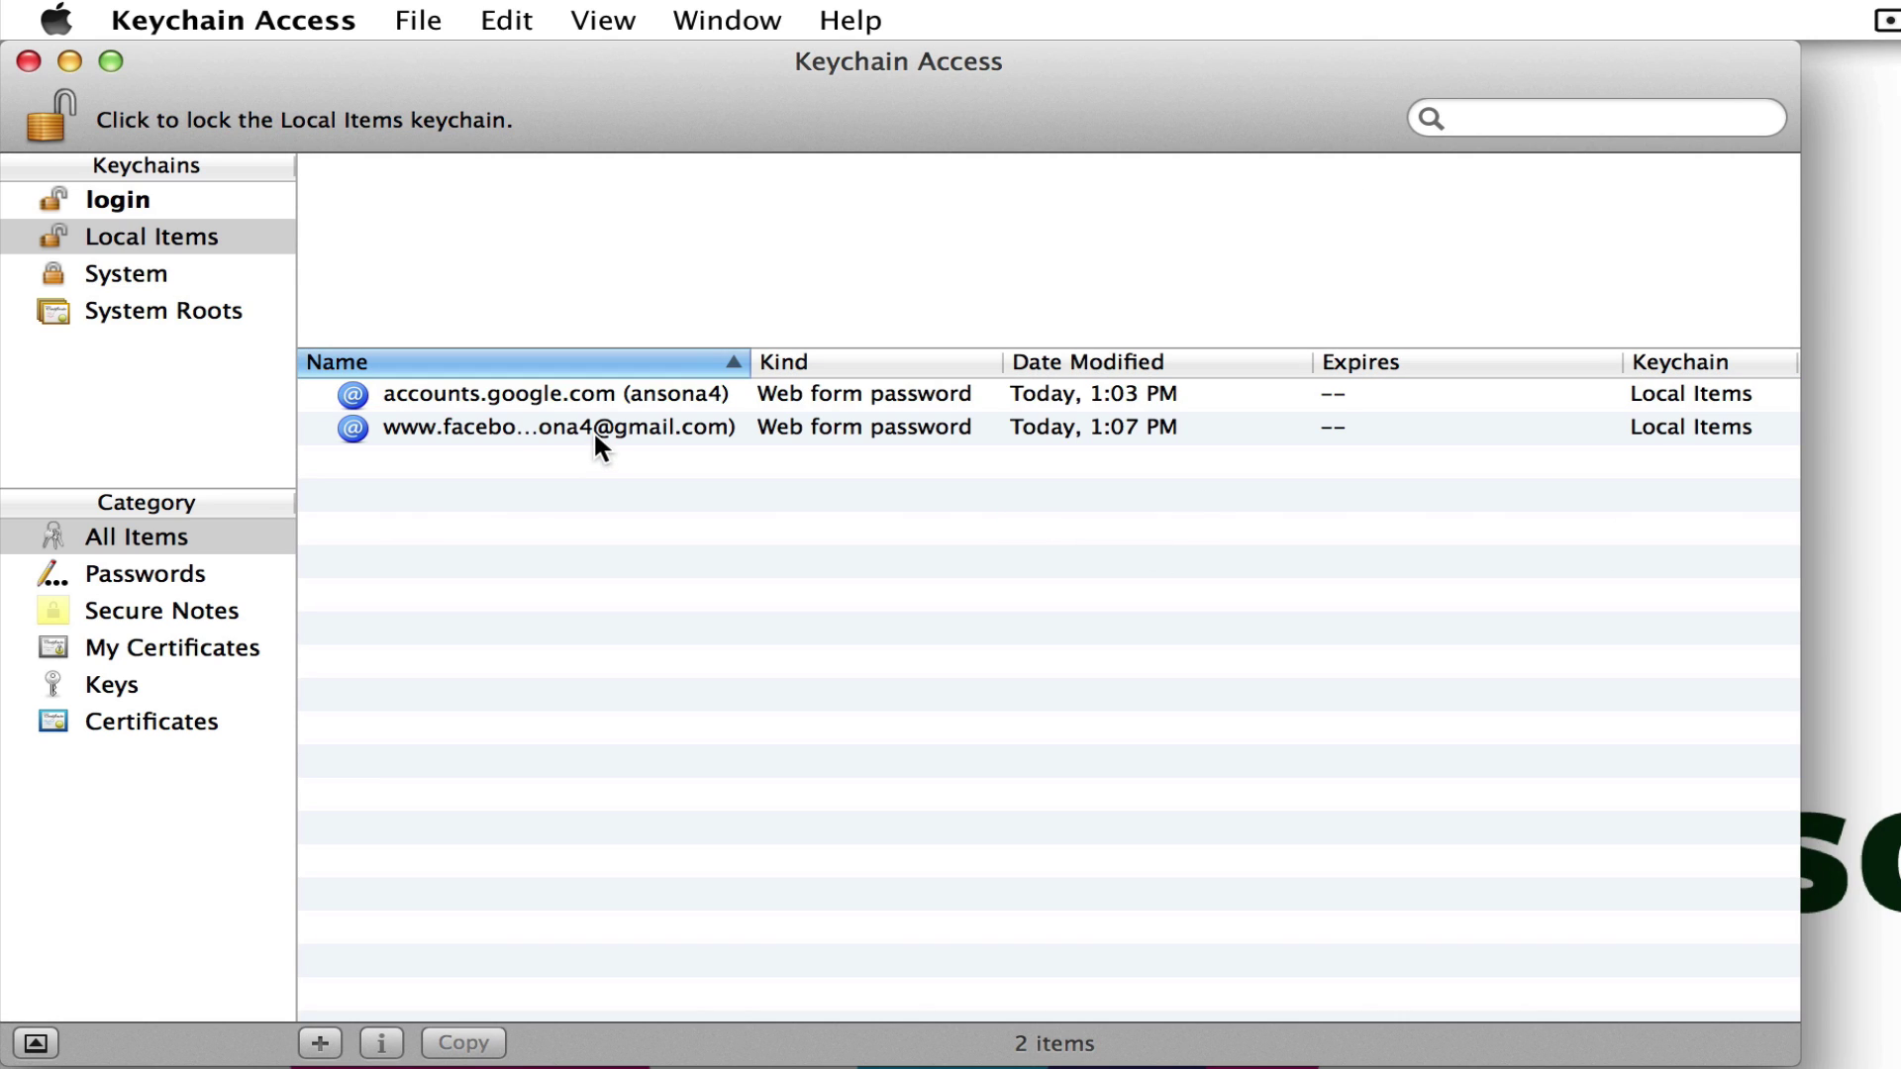
{"action": "left_click", "coordinate": [495, 428]}
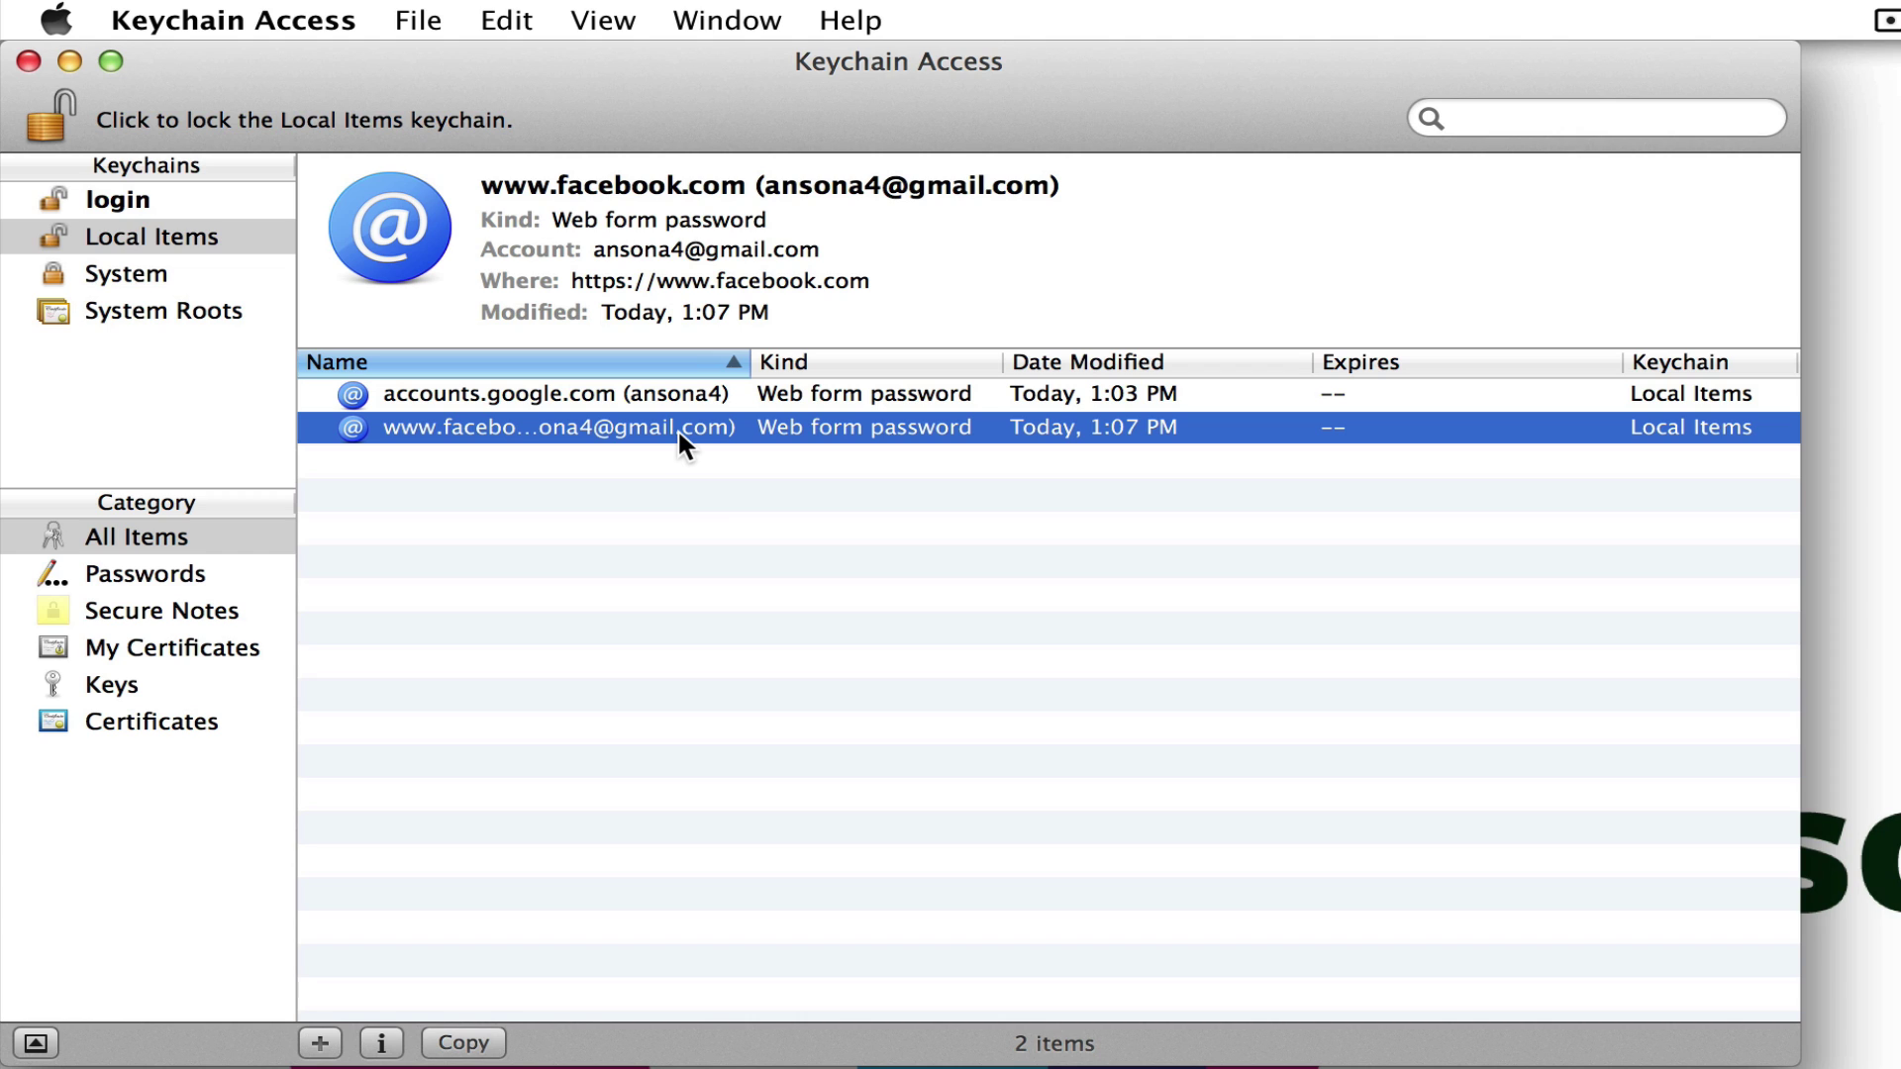
{"action": "left_click", "coordinate": [149, 246]}
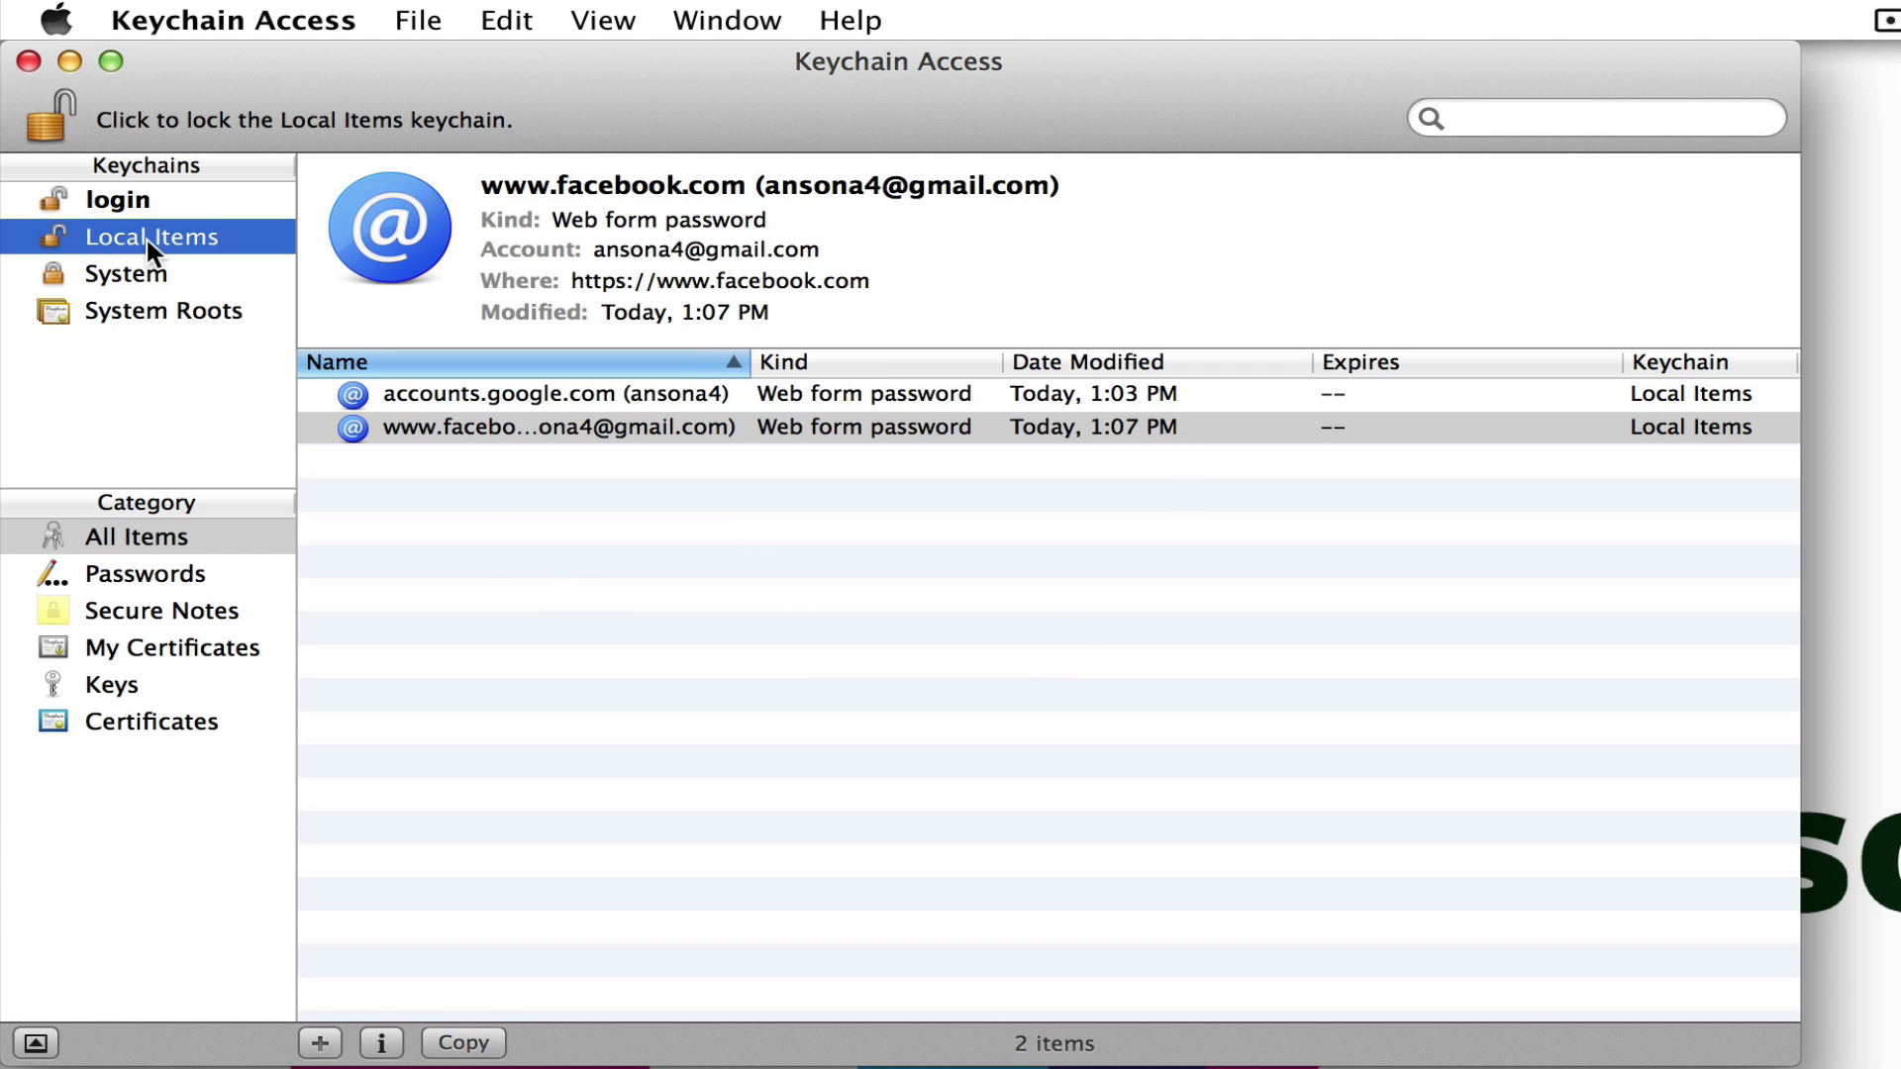
{"action": "right_click", "coordinate": [535, 430]}
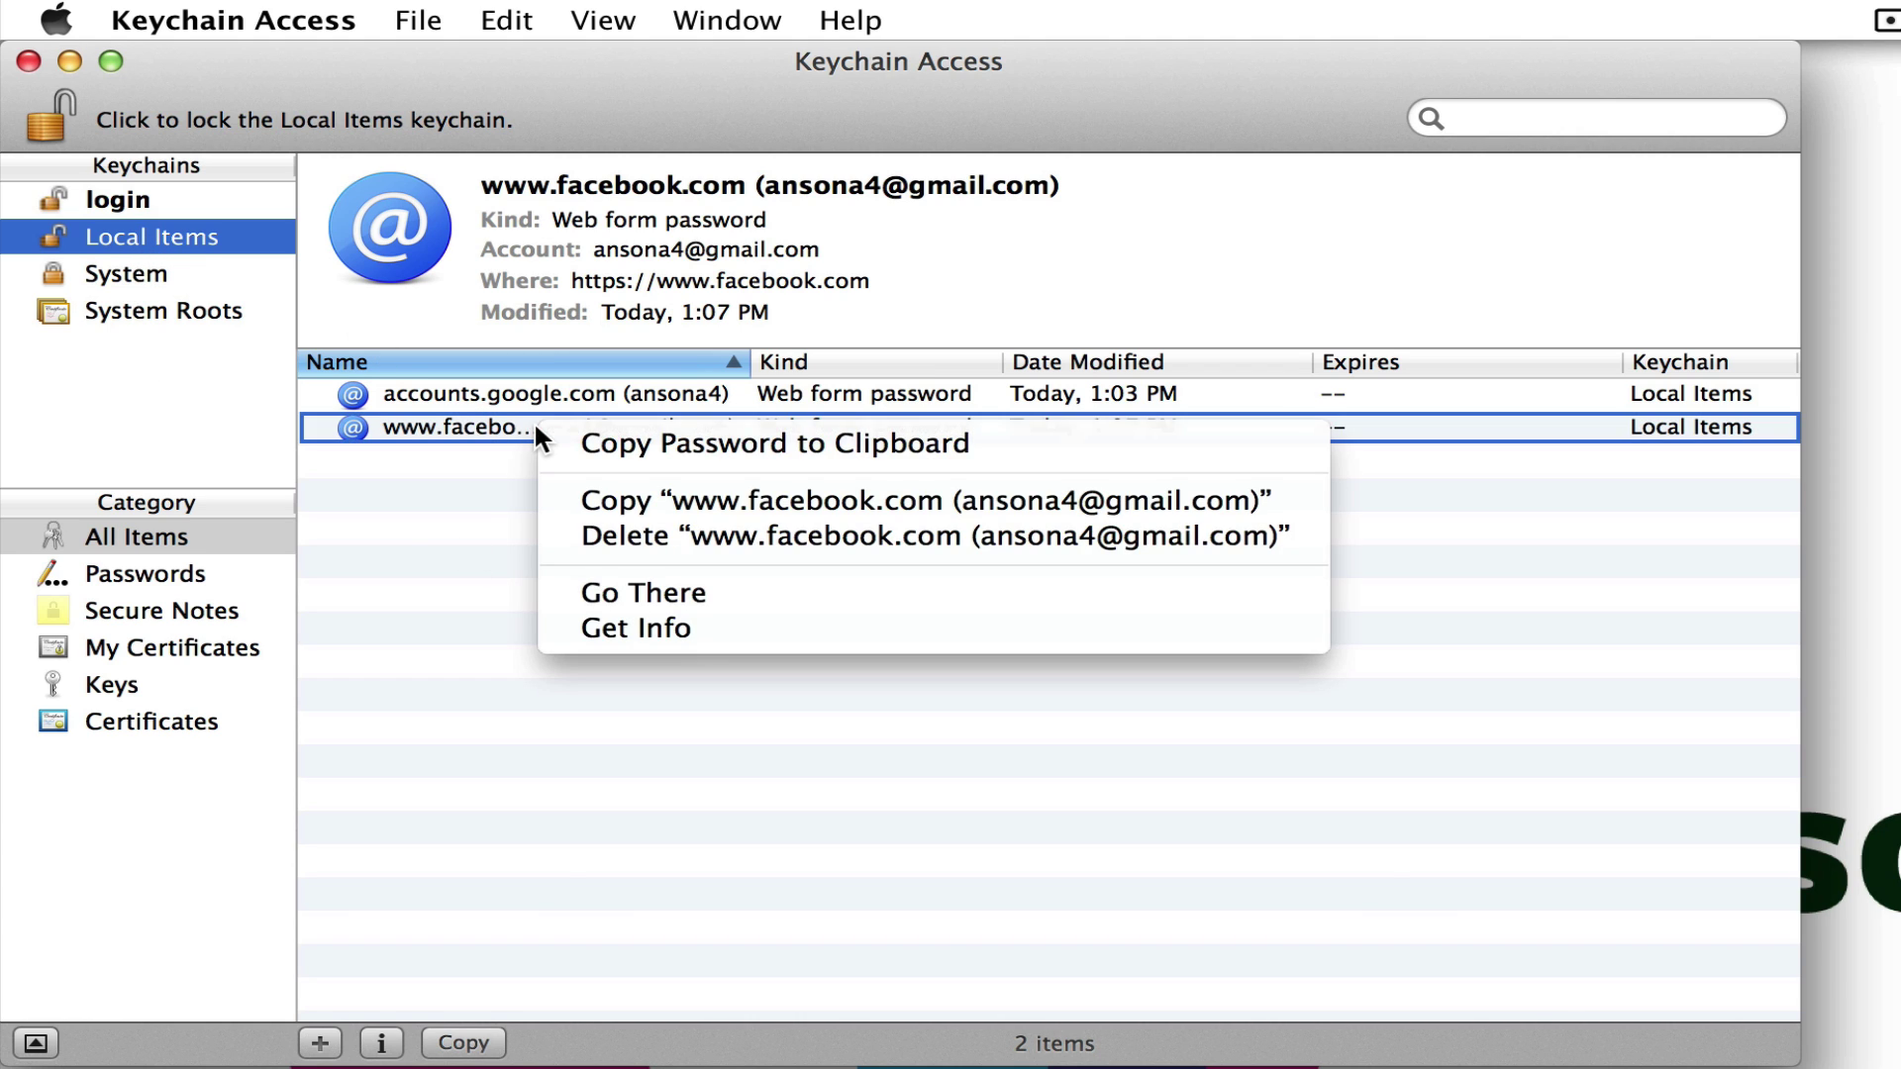
{"action": "left_click", "coordinate": [689, 528]}
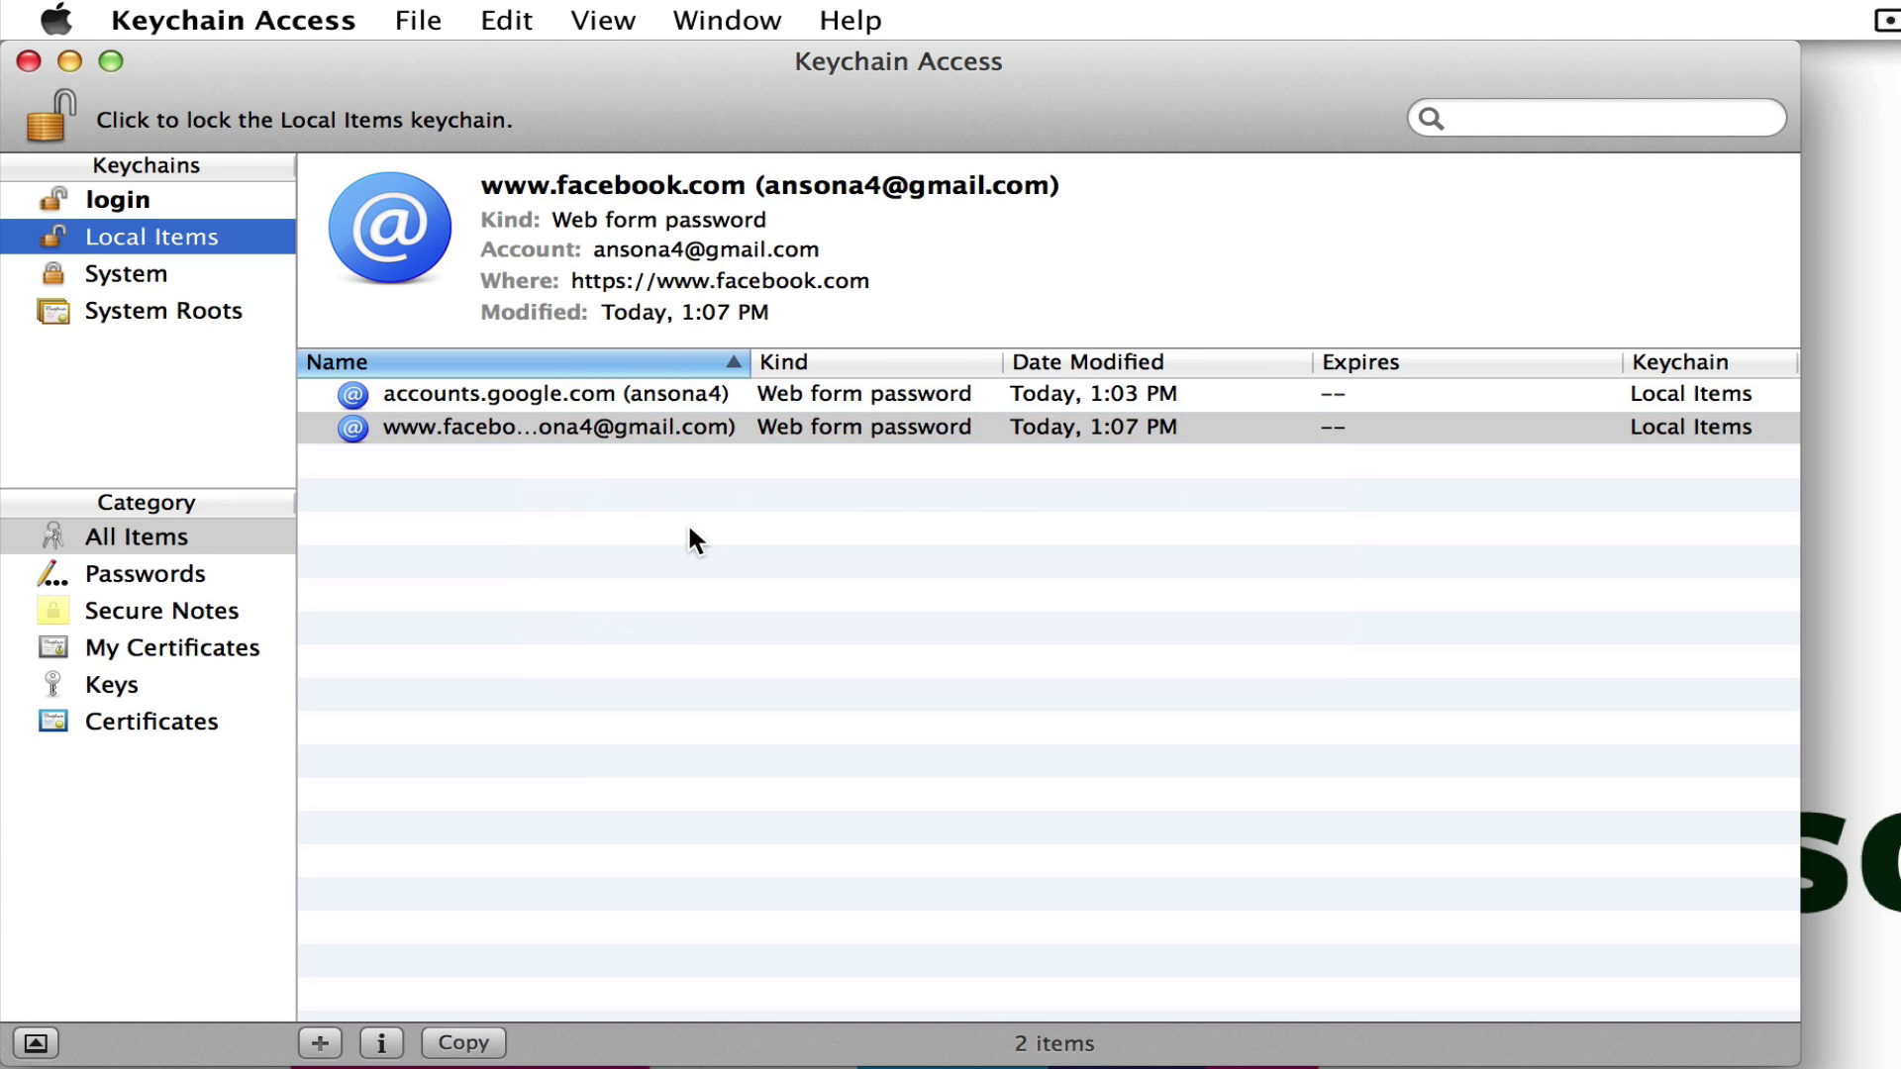
{"action": "left_click", "coordinate": [1230, 384]}
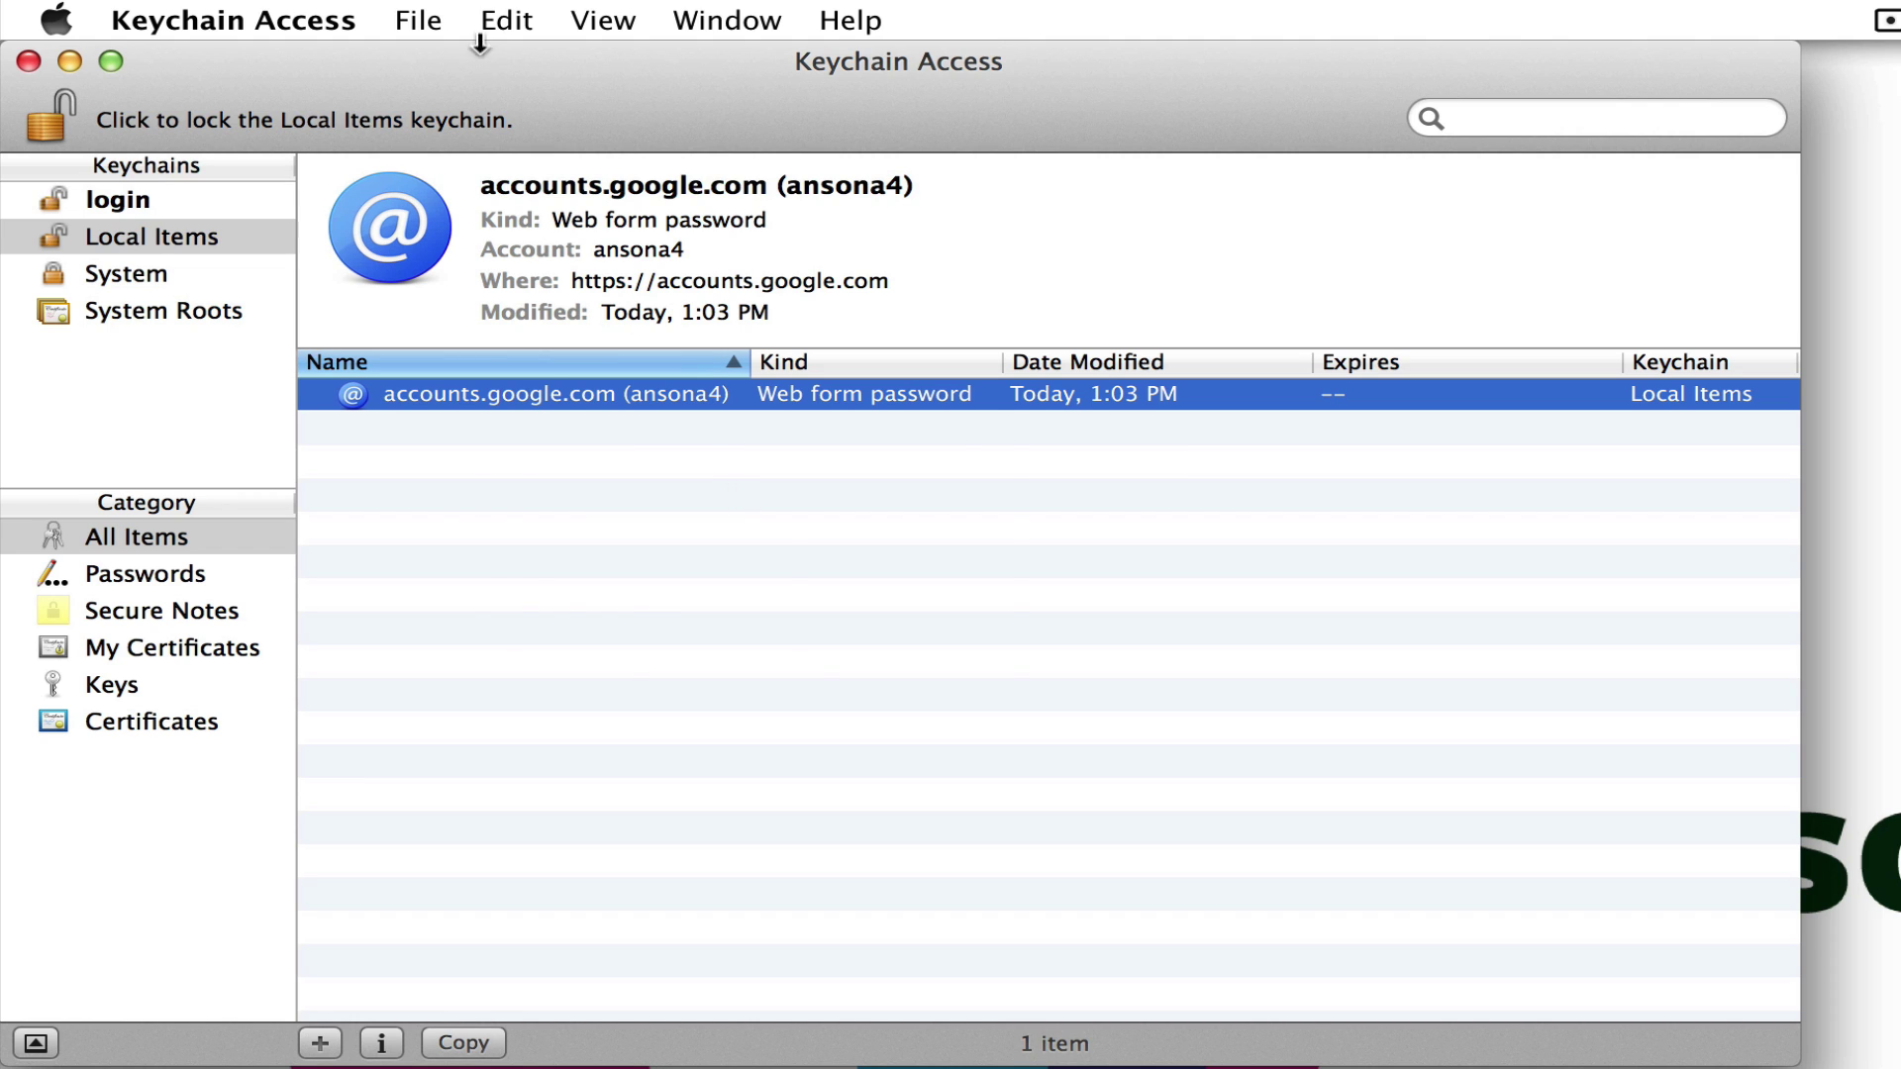
- Create a new keychain named 'Personal', entering and verifying its password
{"action": "left_click", "coordinate": [419, 22]}
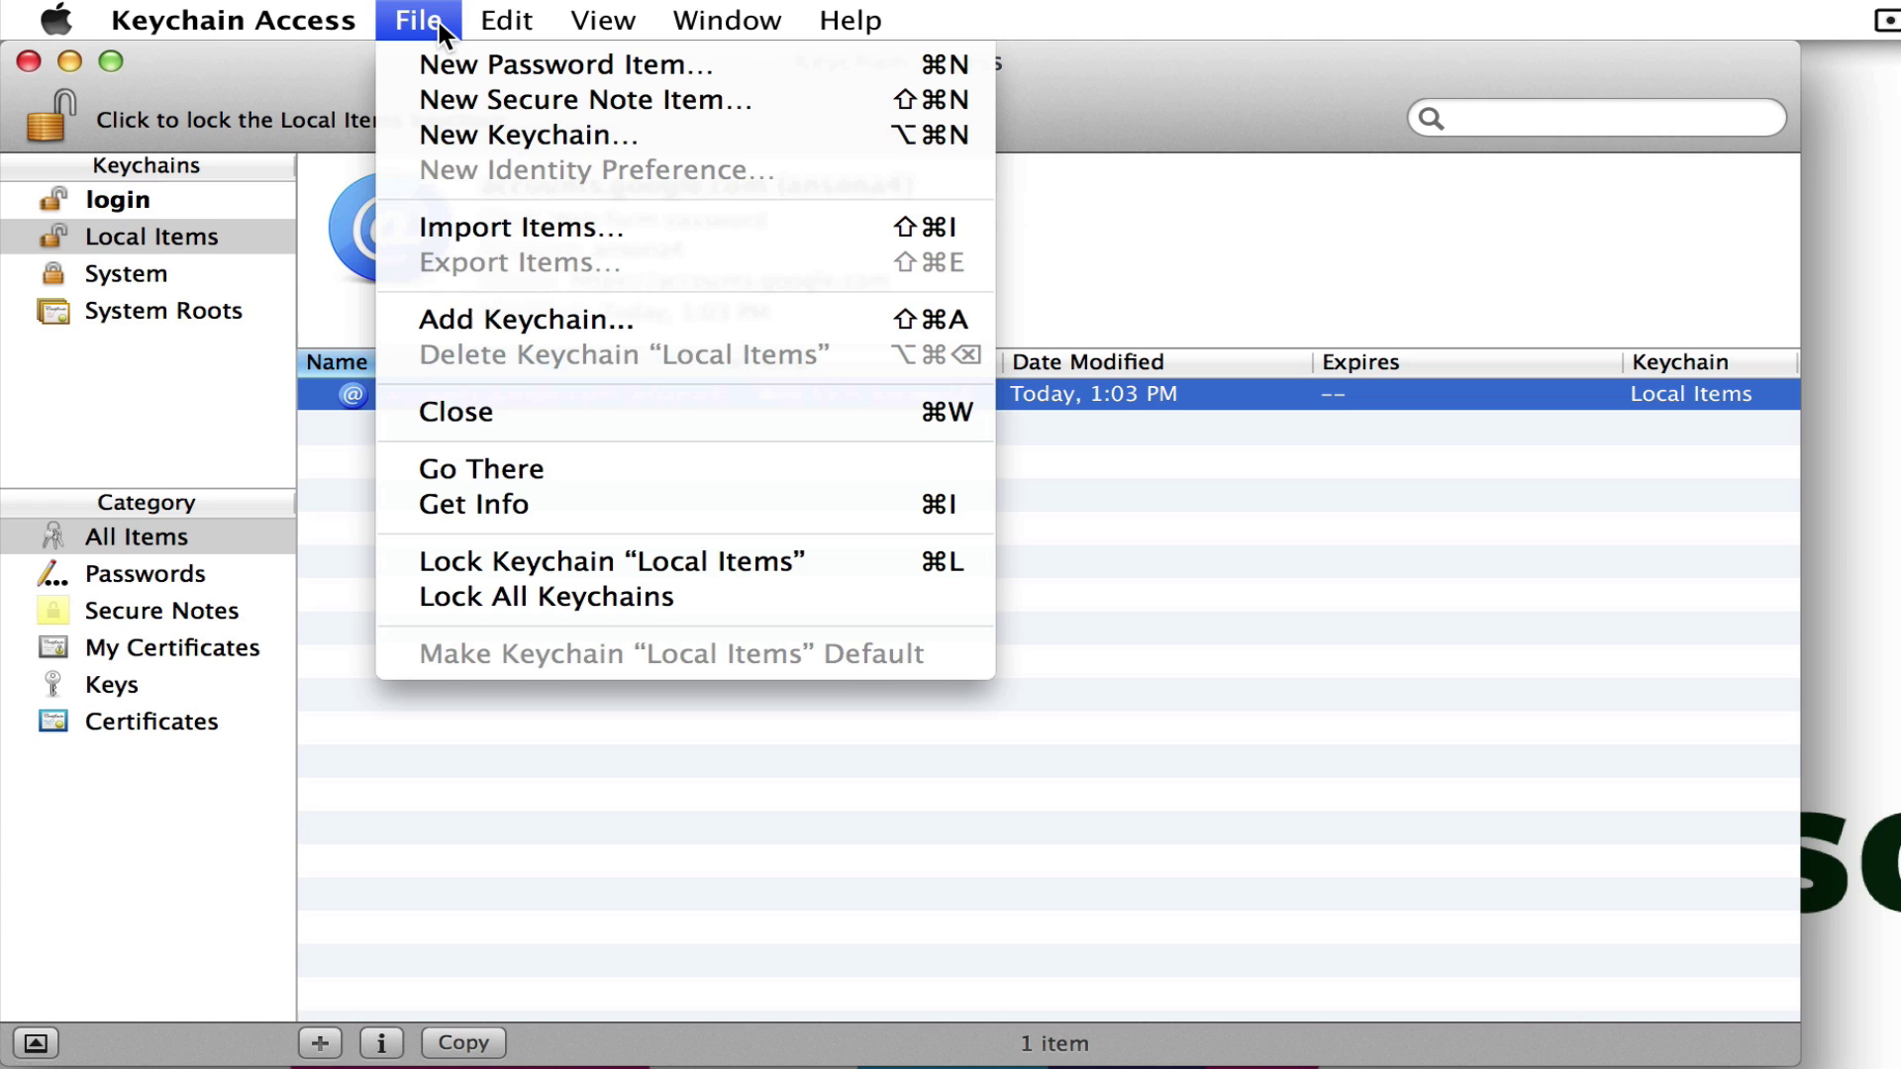
{"action": "left_click", "coordinate": [561, 135]}
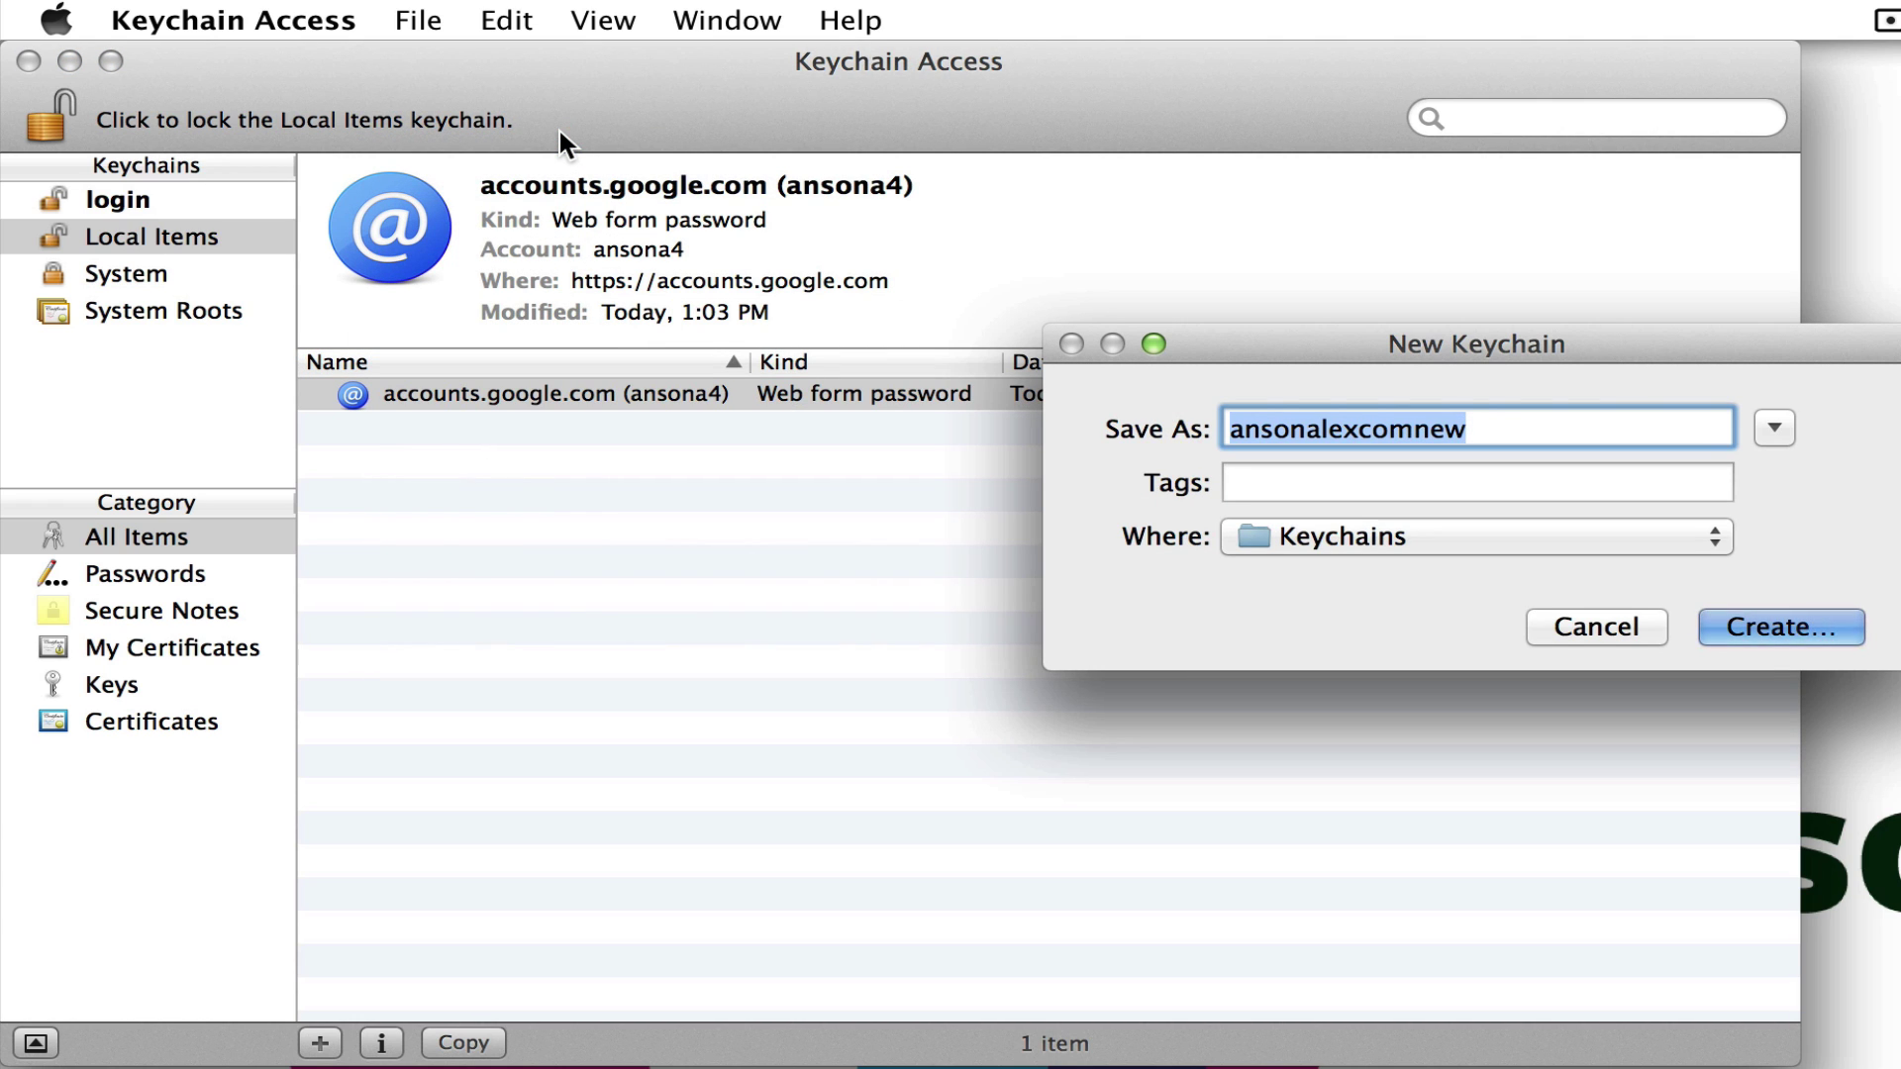
{"action": "type", "text": "Personal"}
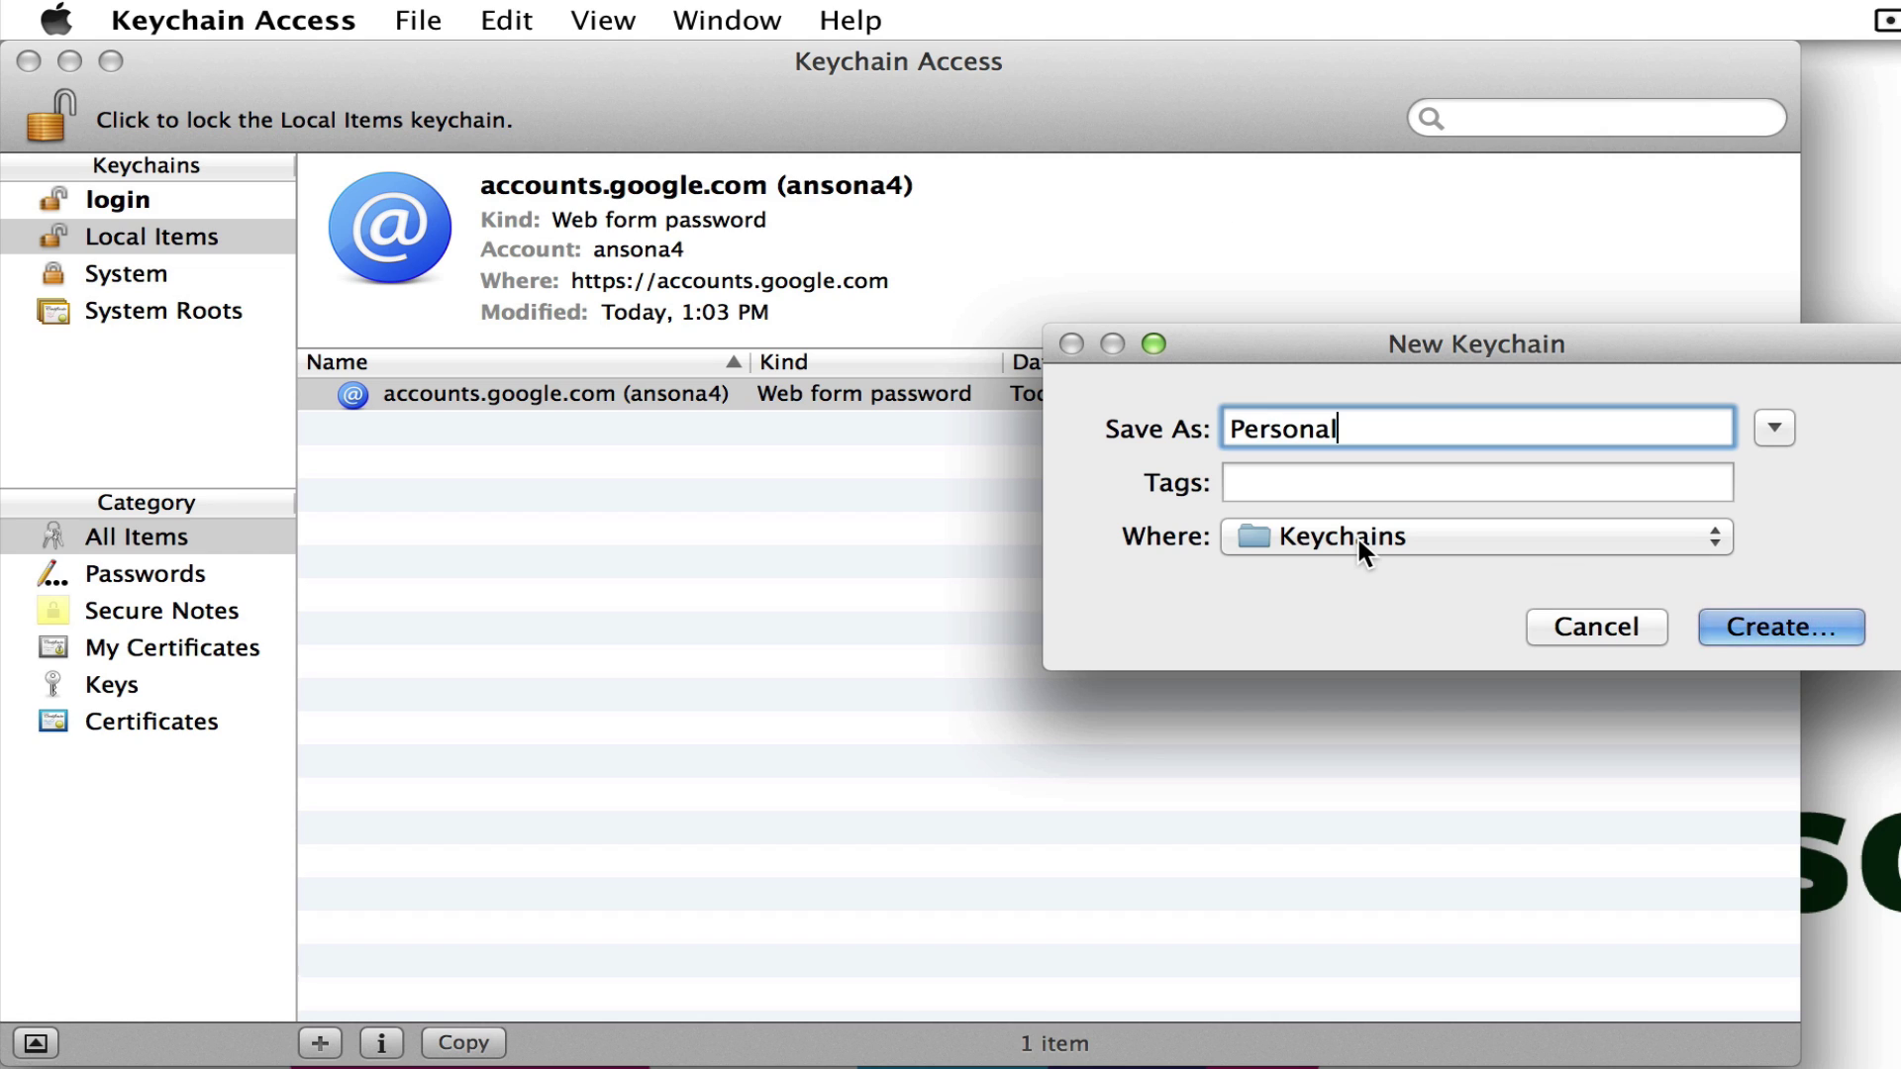
{"action": "left_click", "coordinate": [1768, 618]}
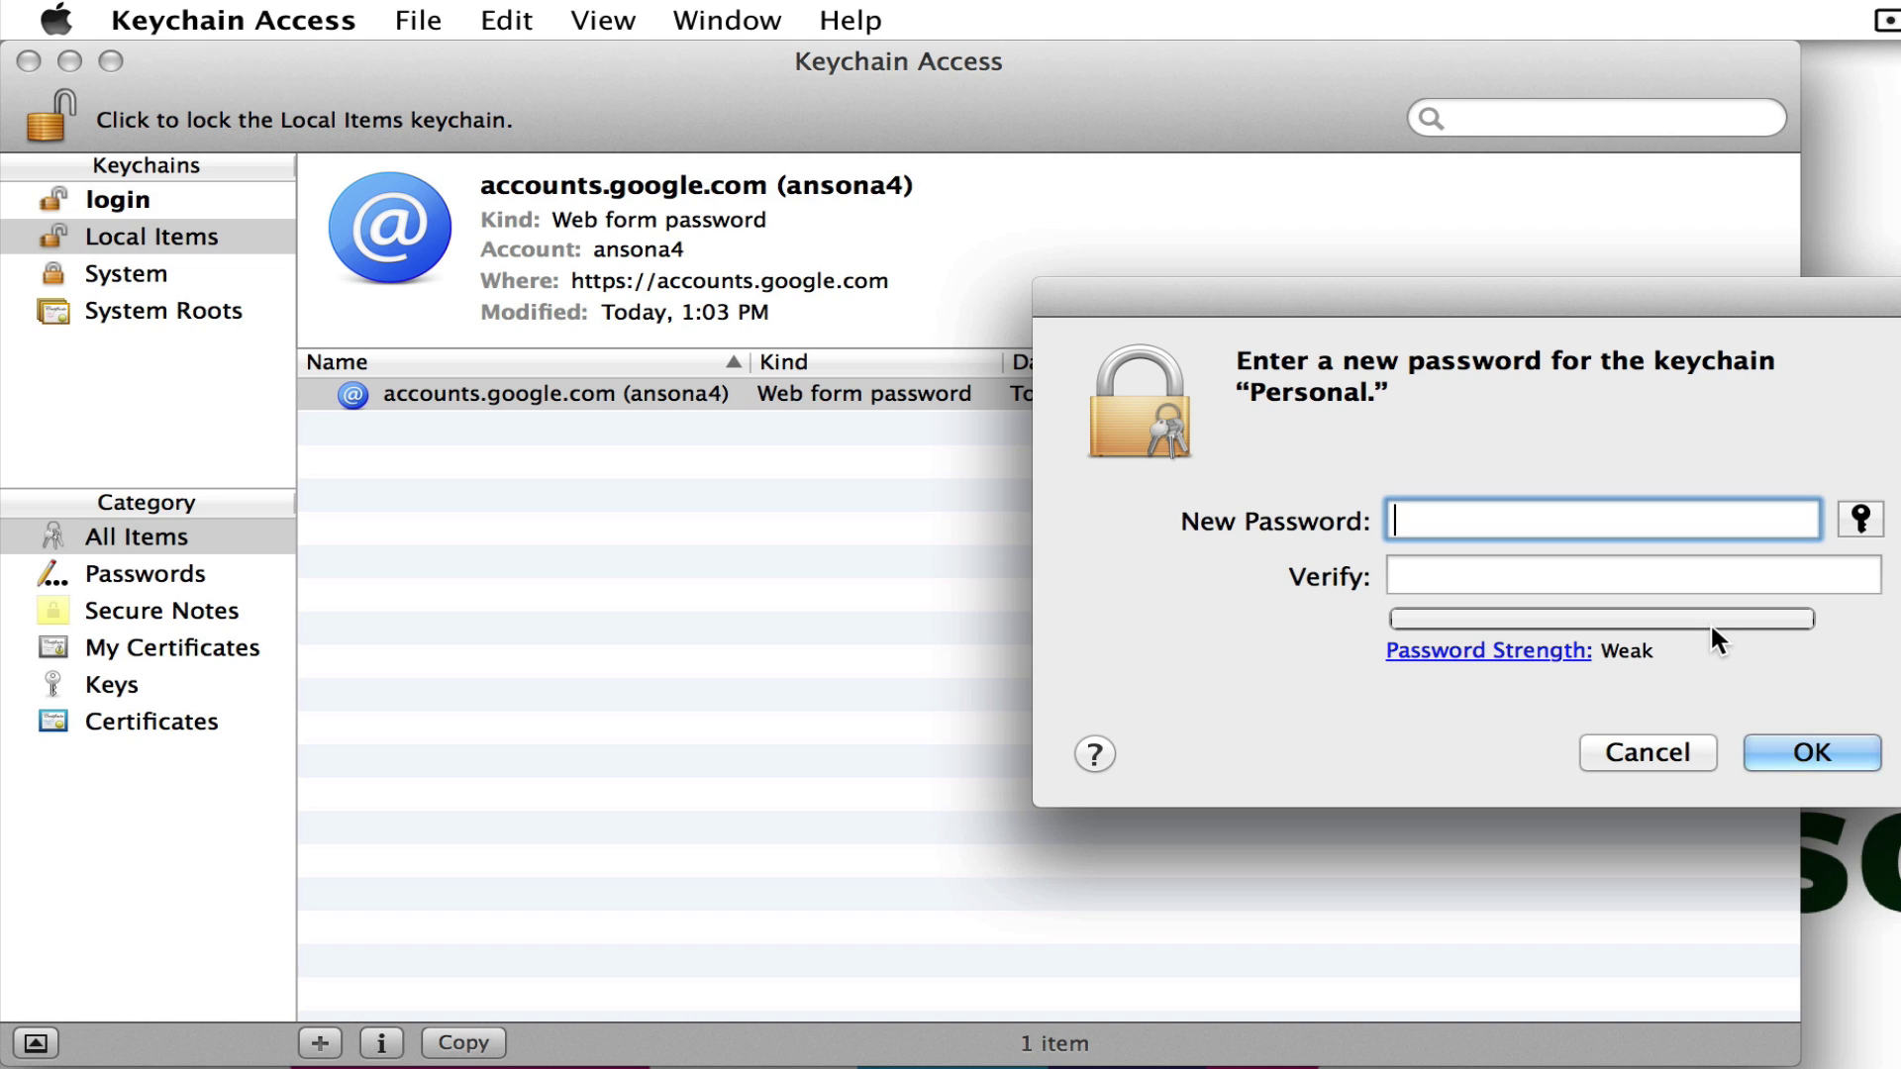
{"action": "type", "text": "*********"}
{"action": "key", "text": "Tab"}
{"action": "type", "text": "*********"}
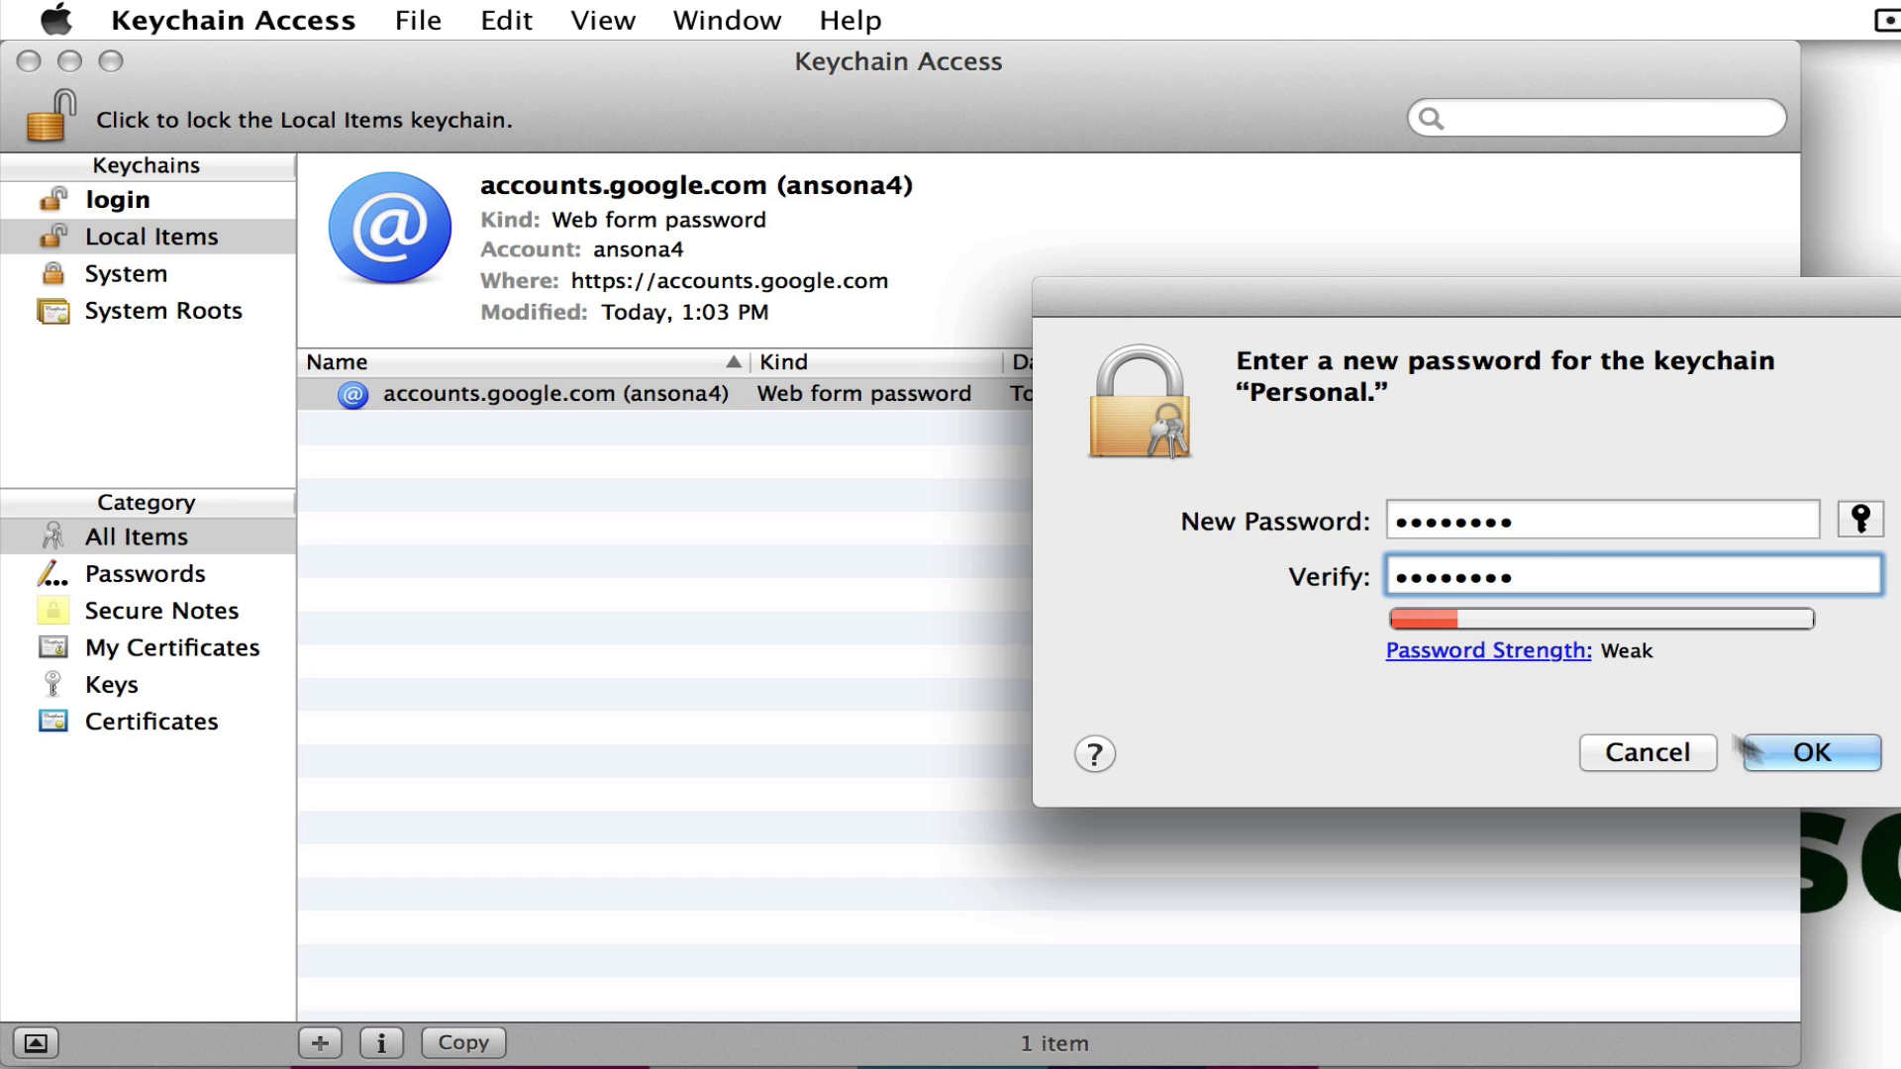
{"action": "left_click", "coordinate": [1820, 752]}
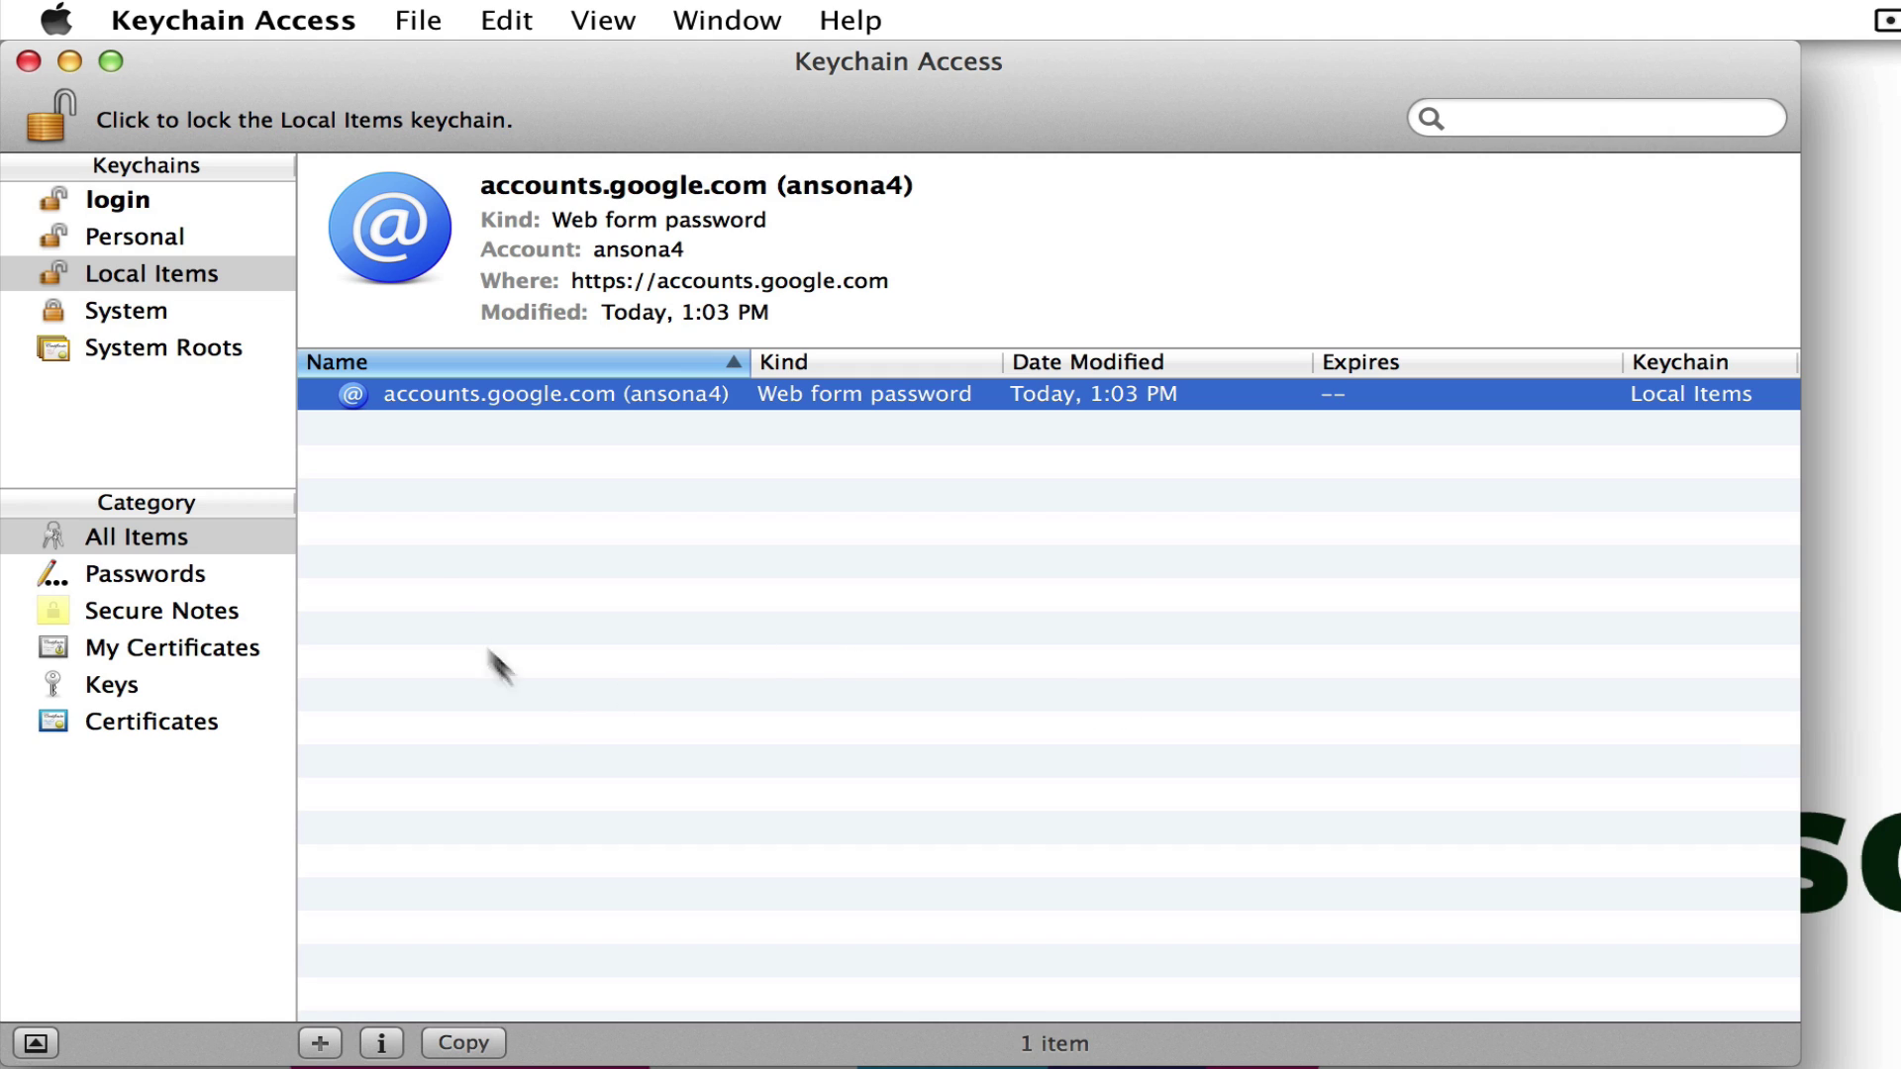
- Lock both the Local Items keychain and the new Personal keychain
{"action": "left_click", "coordinate": [139, 239]}
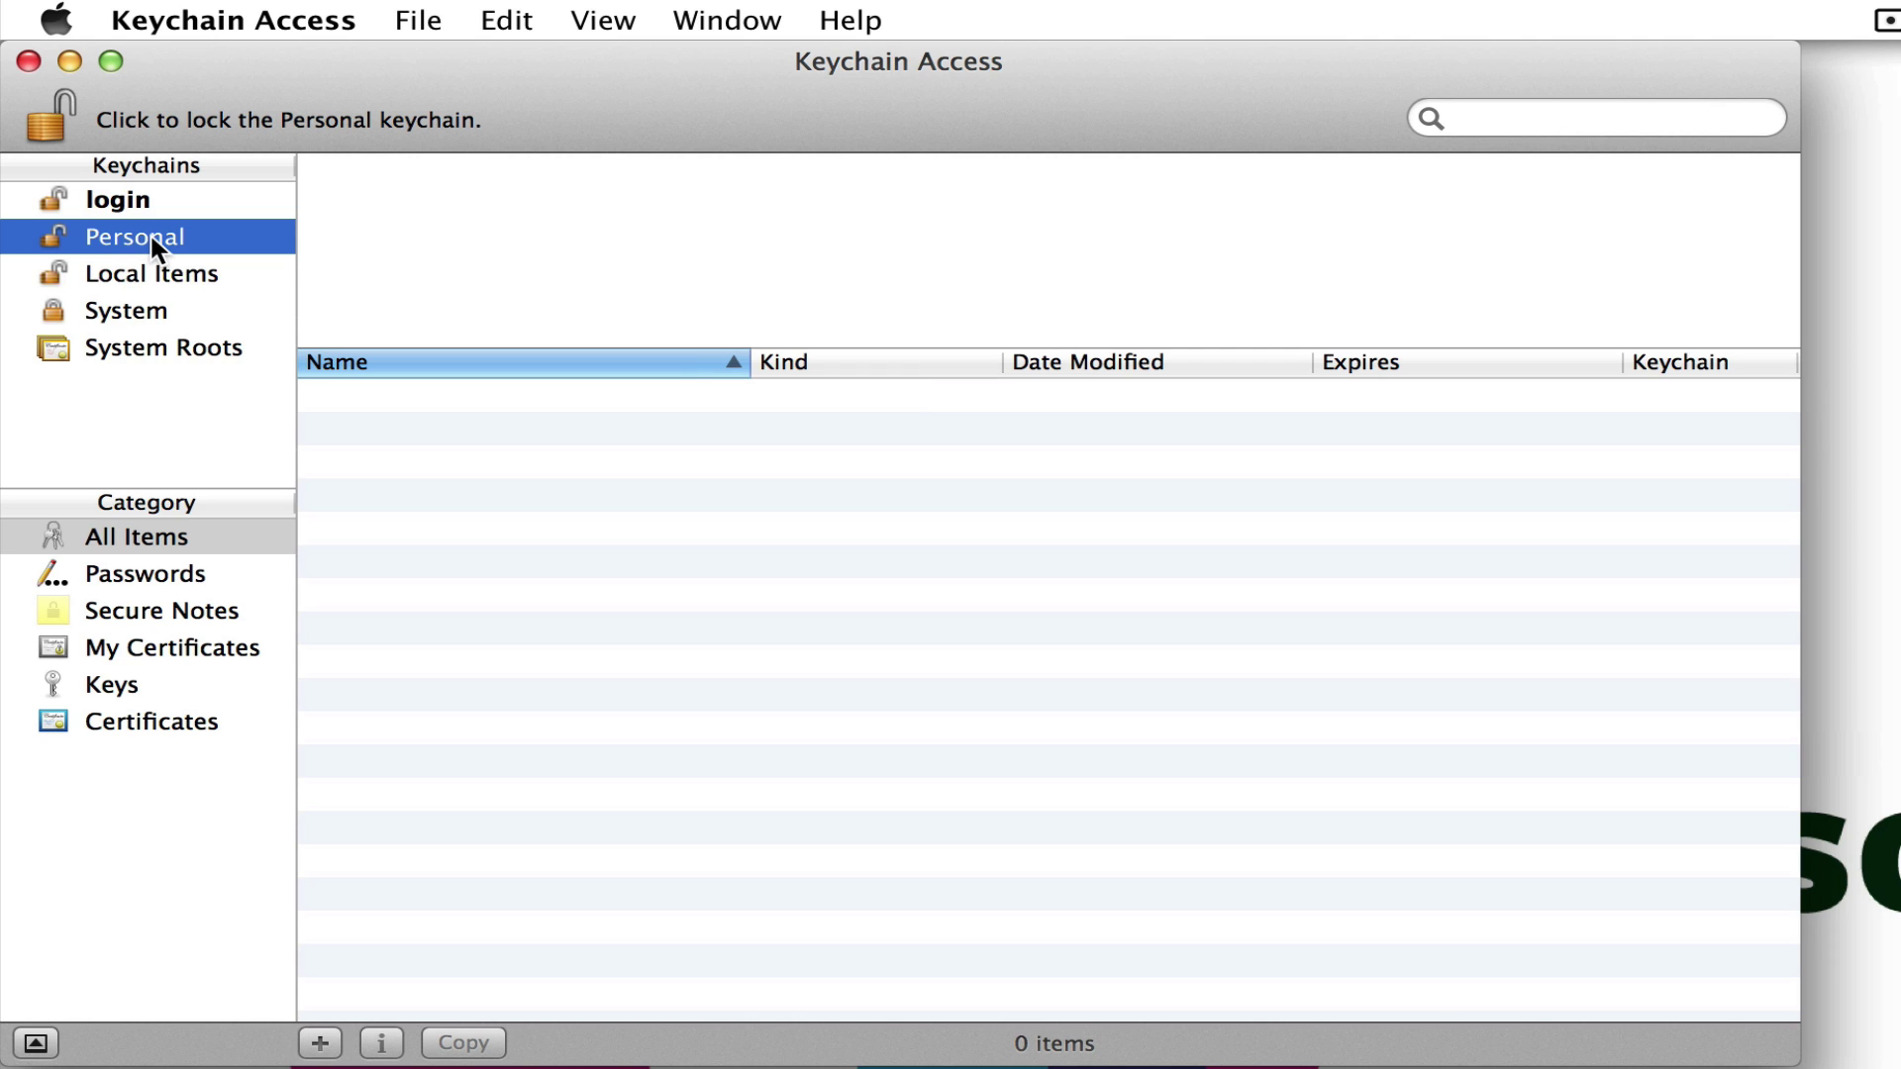
{"action": "left_click", "coordinate": [151, 277]}
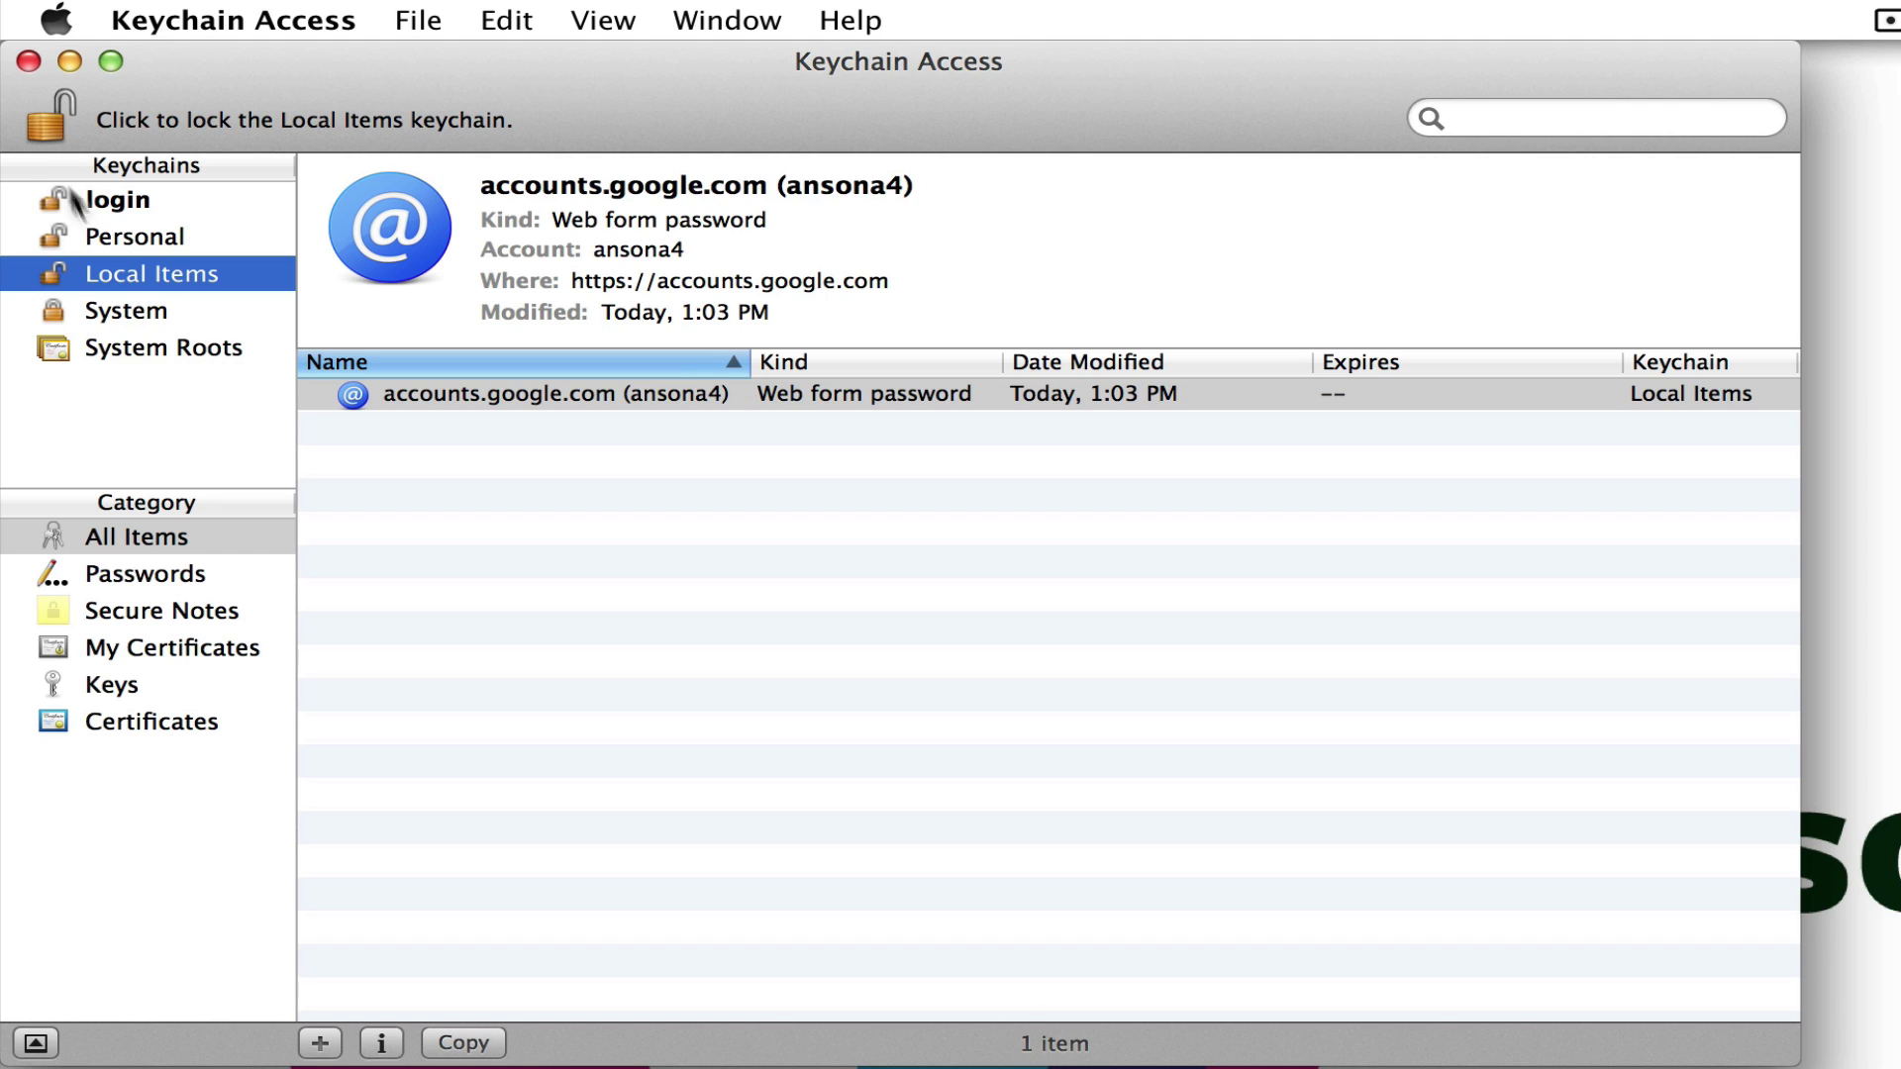
{"action": "left_click", "coordinate": [50, 118]}
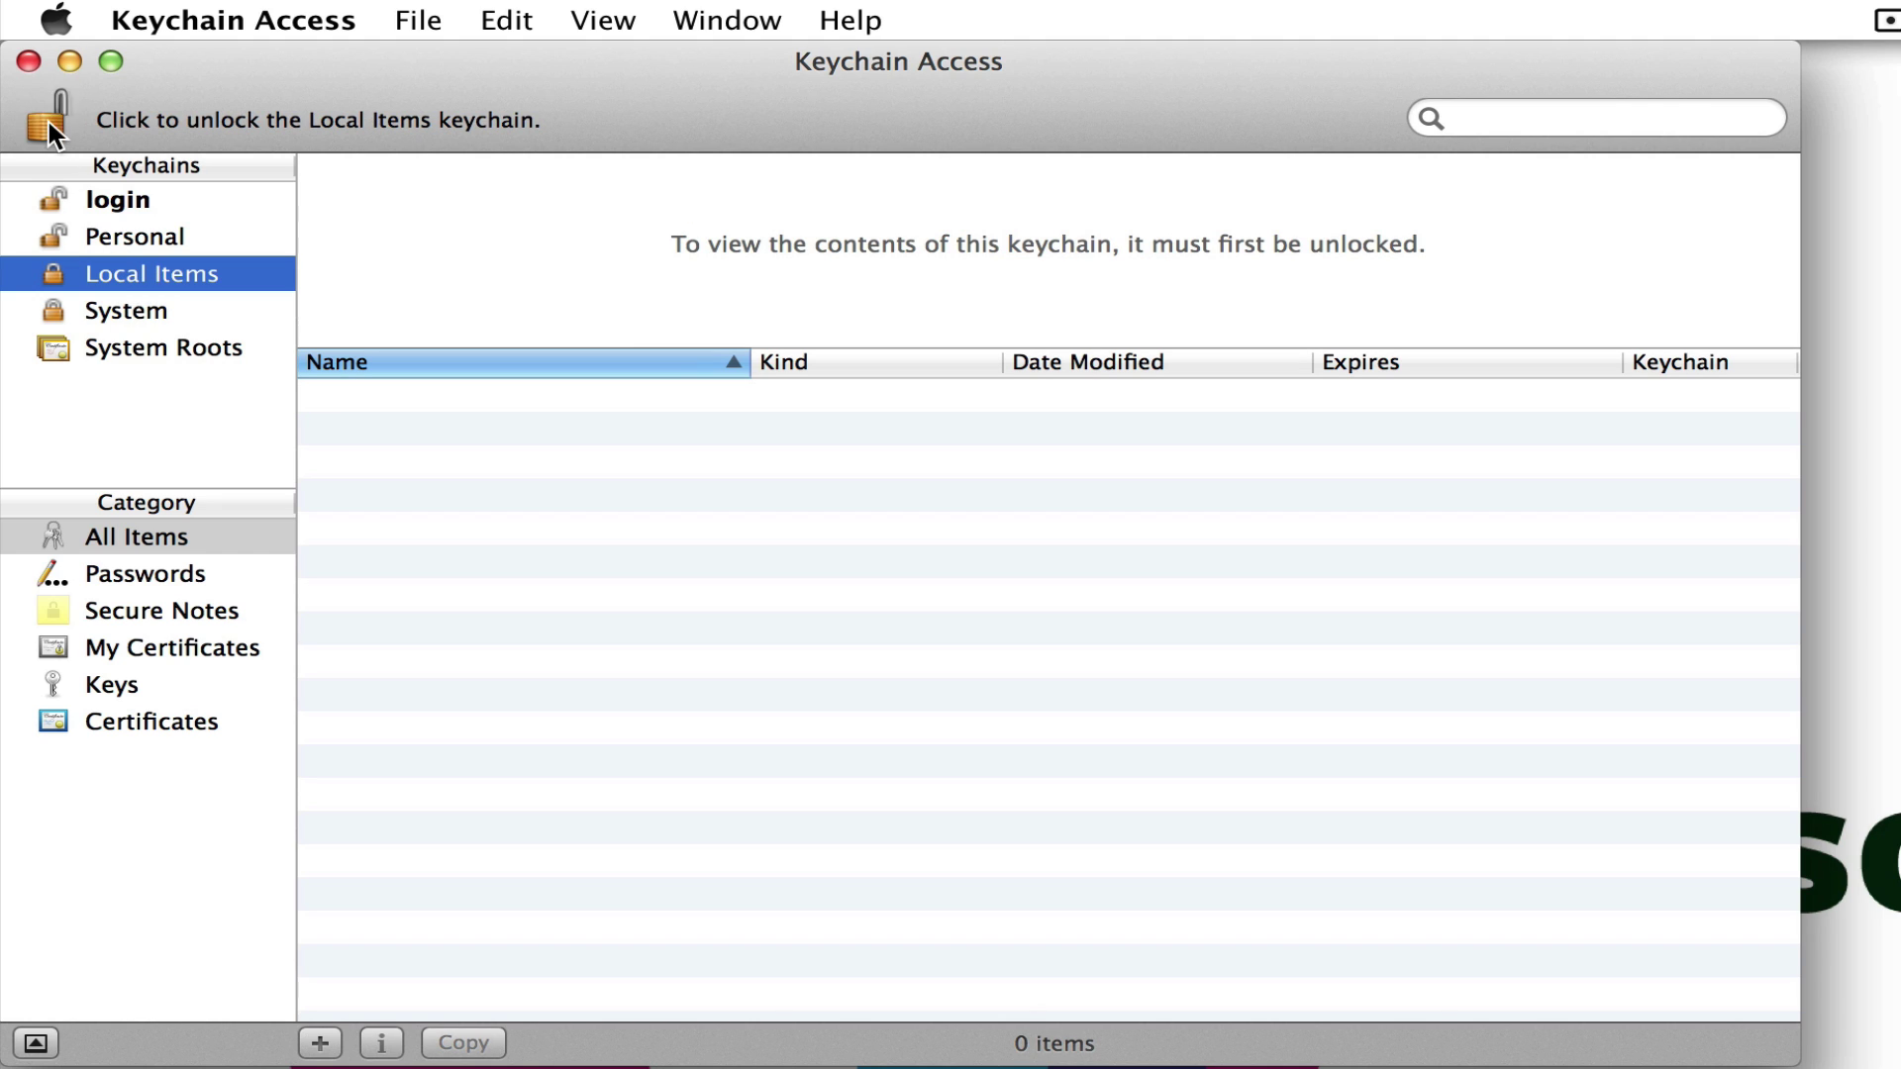
{"action": "left_click", "coordinate": [133, 242]}
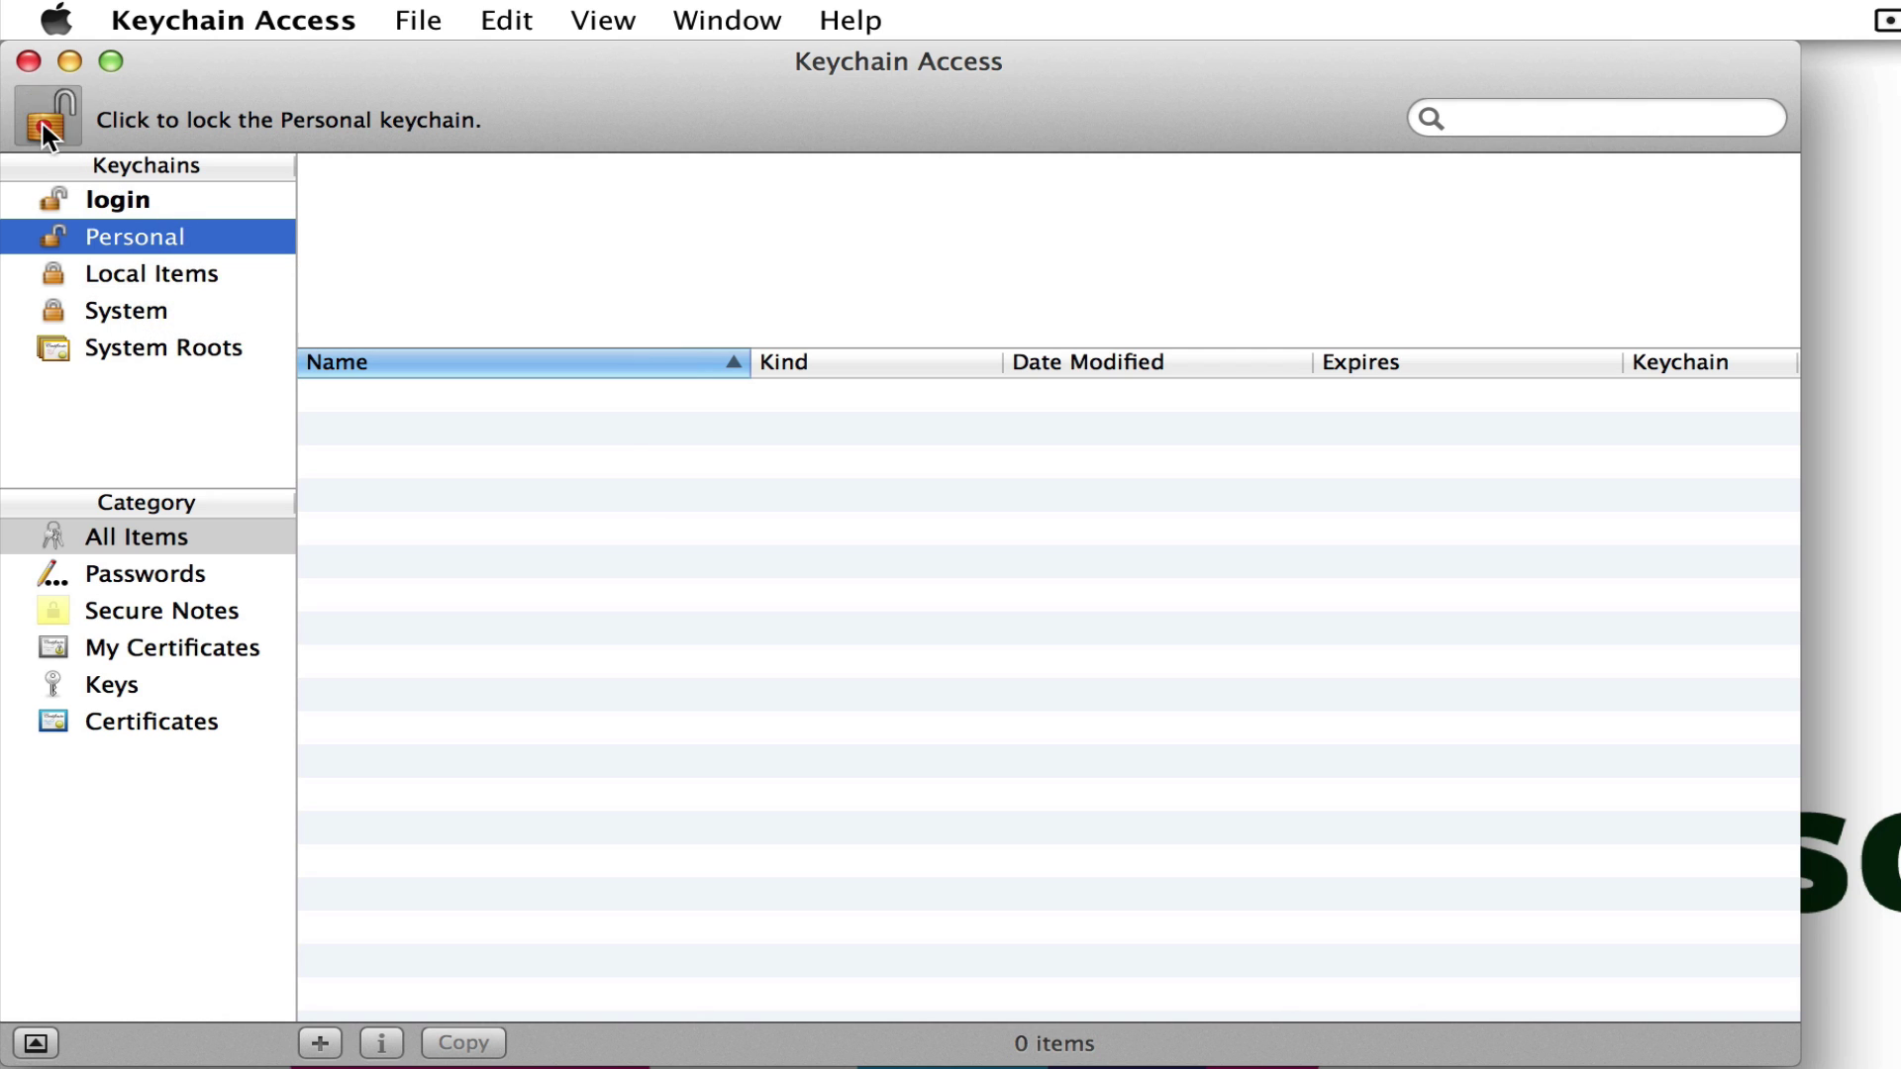
{"action": "key", "text": "super+l"}
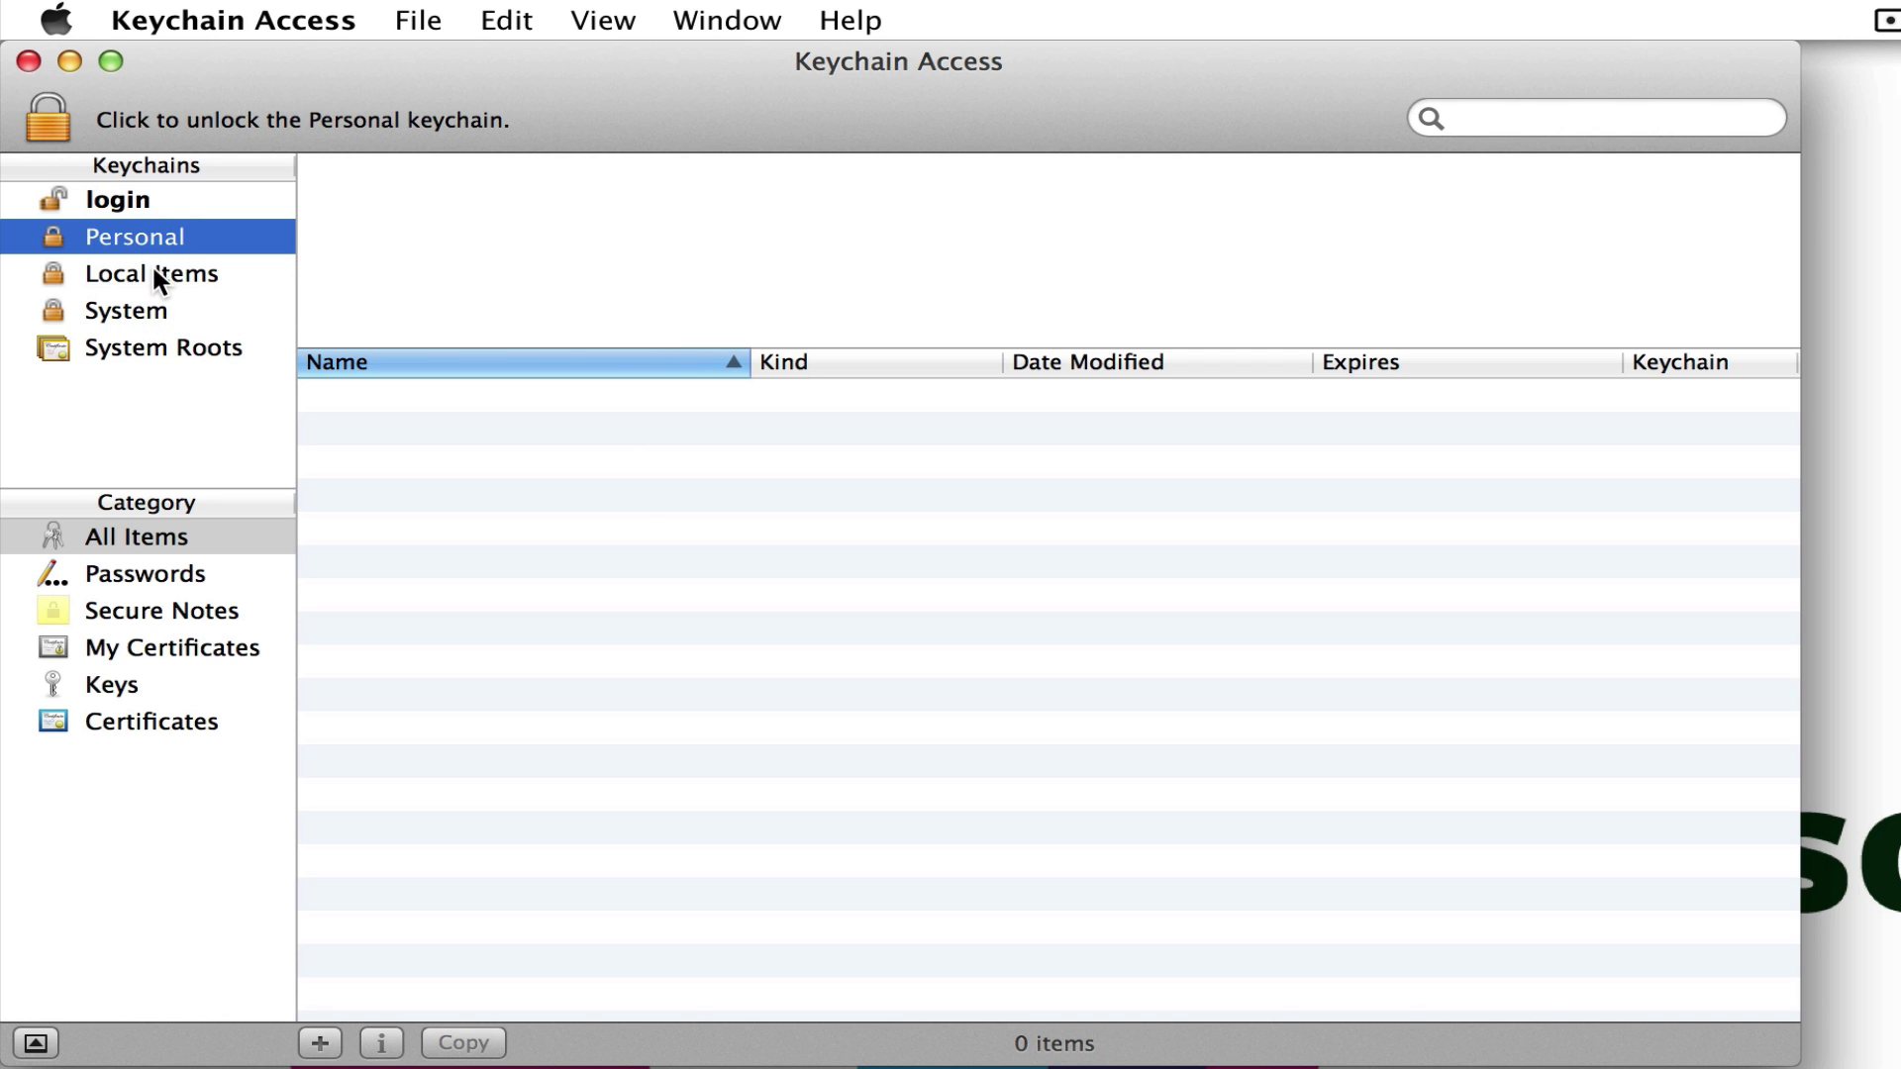
- Unlock Local Items with its password so the accounts.google.com entry shows
{"action": "left_click", "coordinate": [154, 269]}
{"action": "left_click", "coordinate": [59, 122]}
{"action": "type", "text": "********"}
{"action": "key", "text": "Return"}
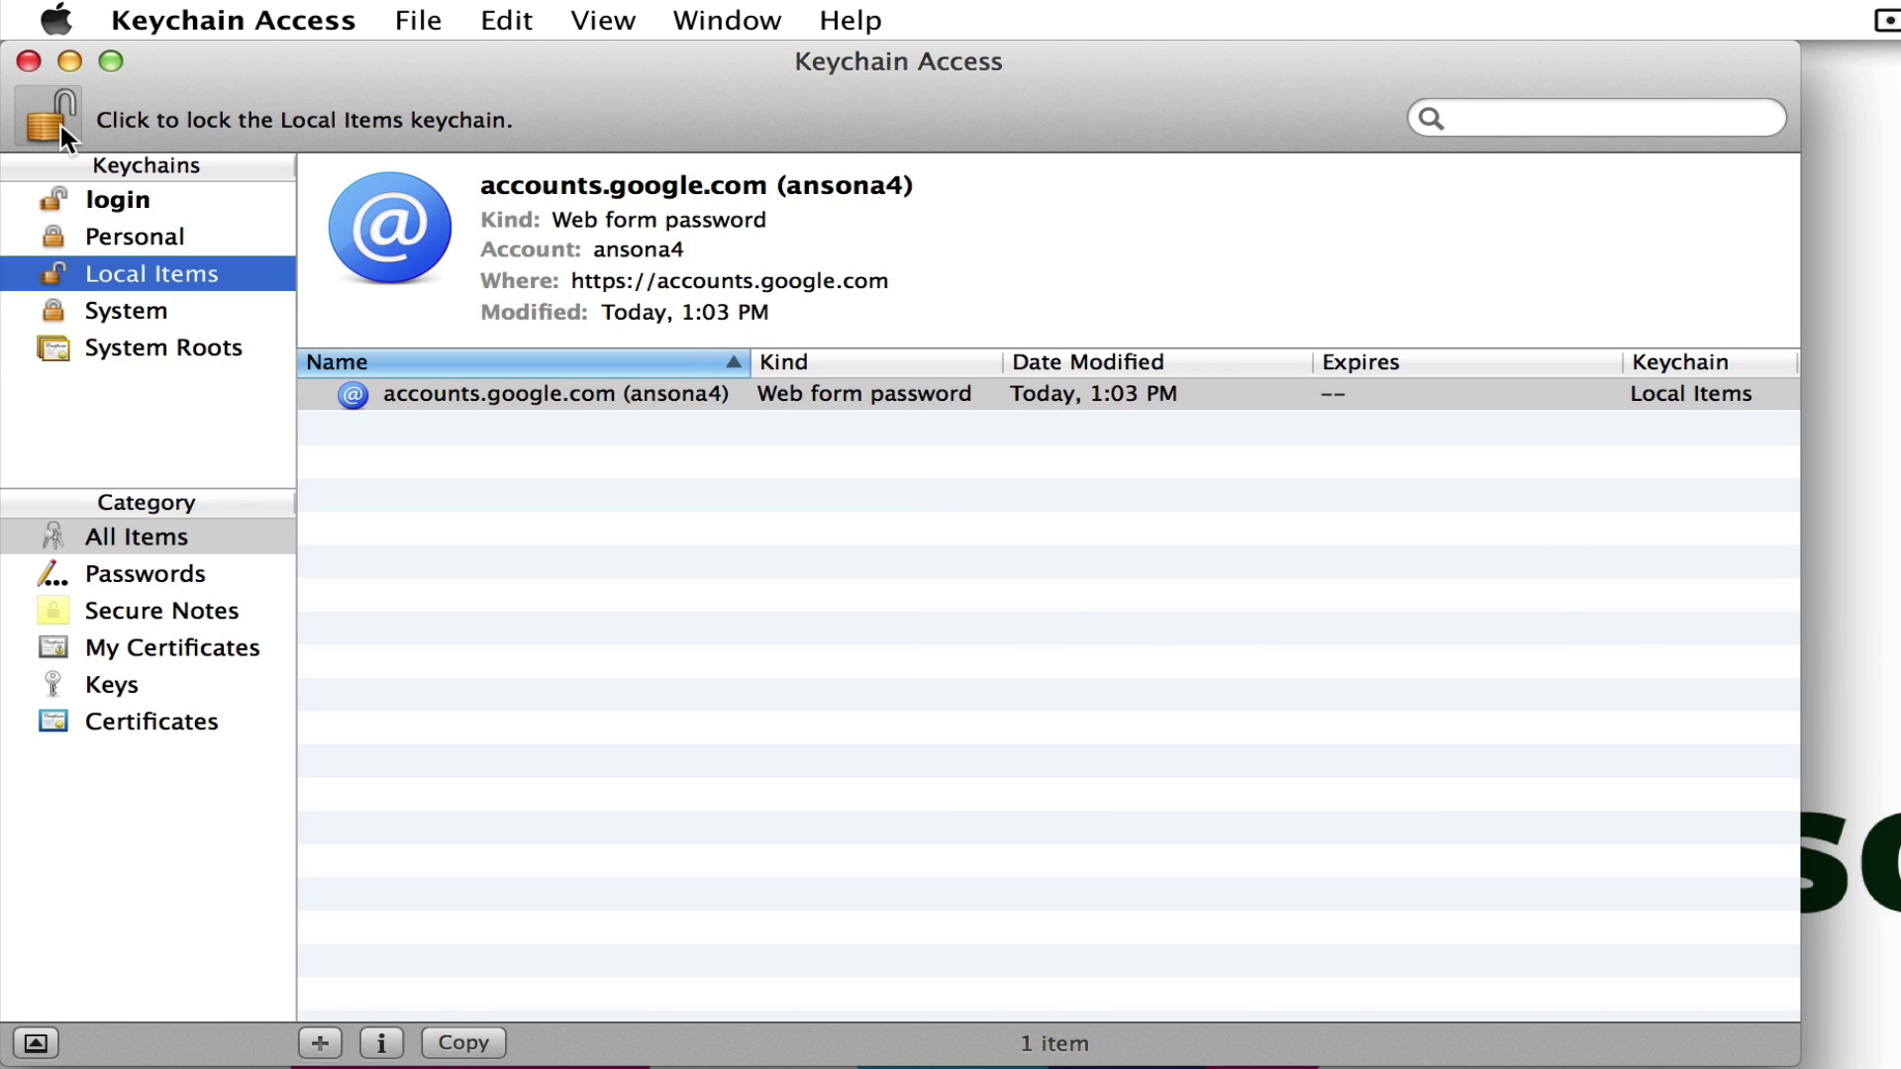